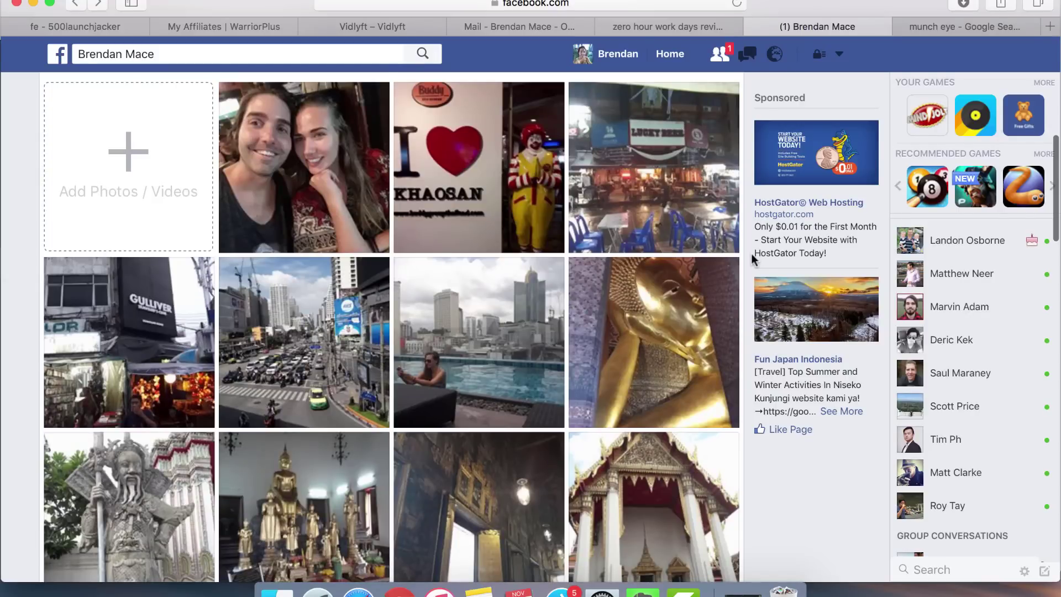
pyautogui.scroll(-1, 751, 260)
pyautogui.scroll(-1, 752, 259)
pyautogui.scroll(-2, 752, 260)
pyautogui.scroll(-2, 751, 259)
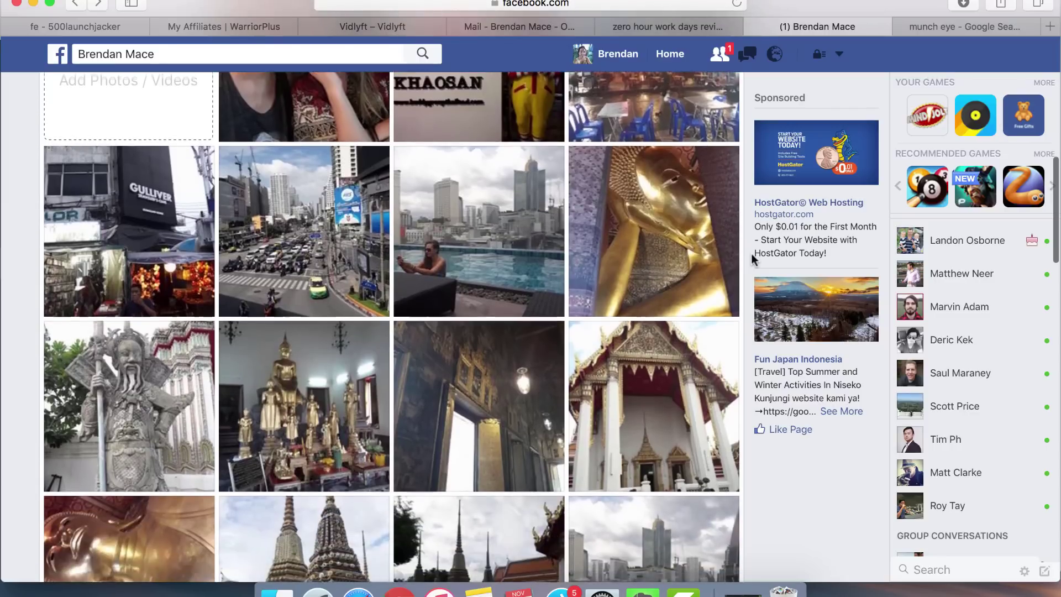
pyautogui.scroll(-1, 752, 259)
pyautogui.scroll(-1, 753, 259)
pyautogui.scroll(-2, 752, 260)
pyautogui.scroll(-1, 753, 260)
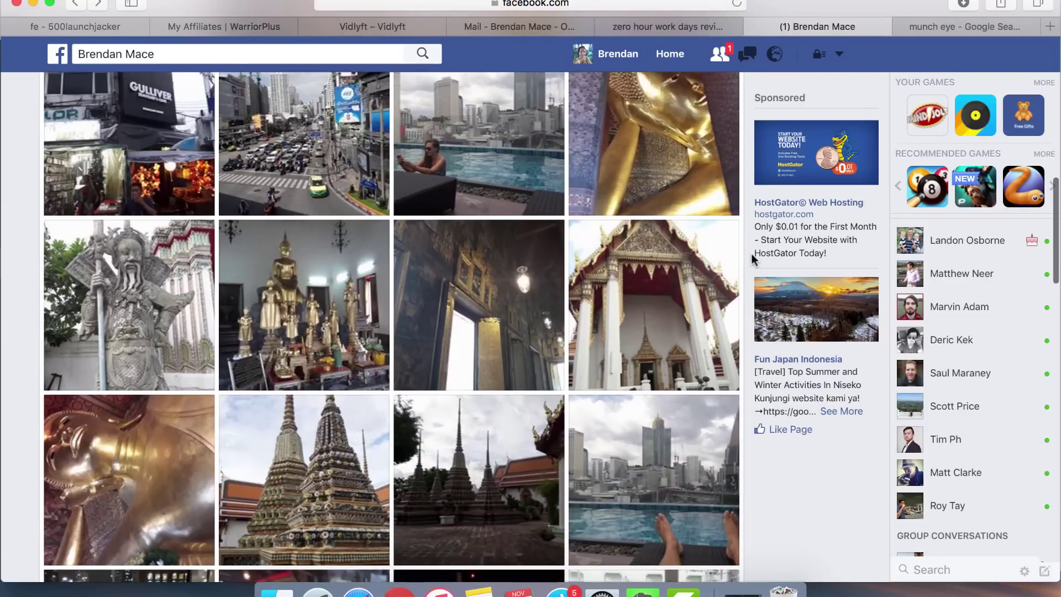
pyautogui.scroll(-1, 753, 260)
pyautogui.scroll(-1, 752, 259)
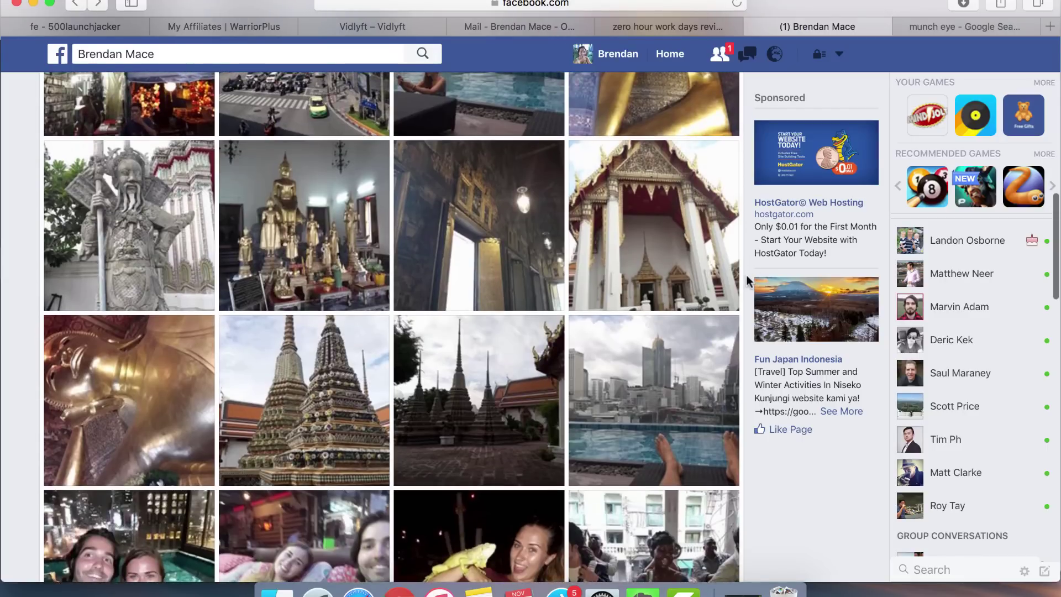
pyautogui.scroll(2, 749, 281)
pyautogui.scroll(1, 749, 283)
pyautogui.scroll(1, 749, 281)
pyautogui.scroll(1, 749, 283)
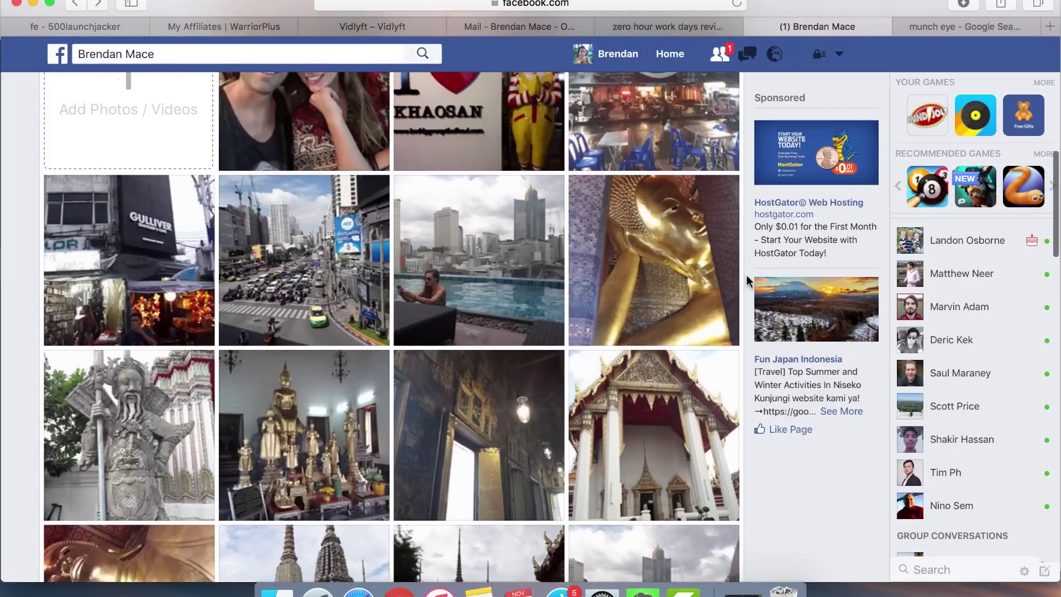
pyautogui.scroll(1, 749, 283)
pyautogui.scroll(1, 749, 282)
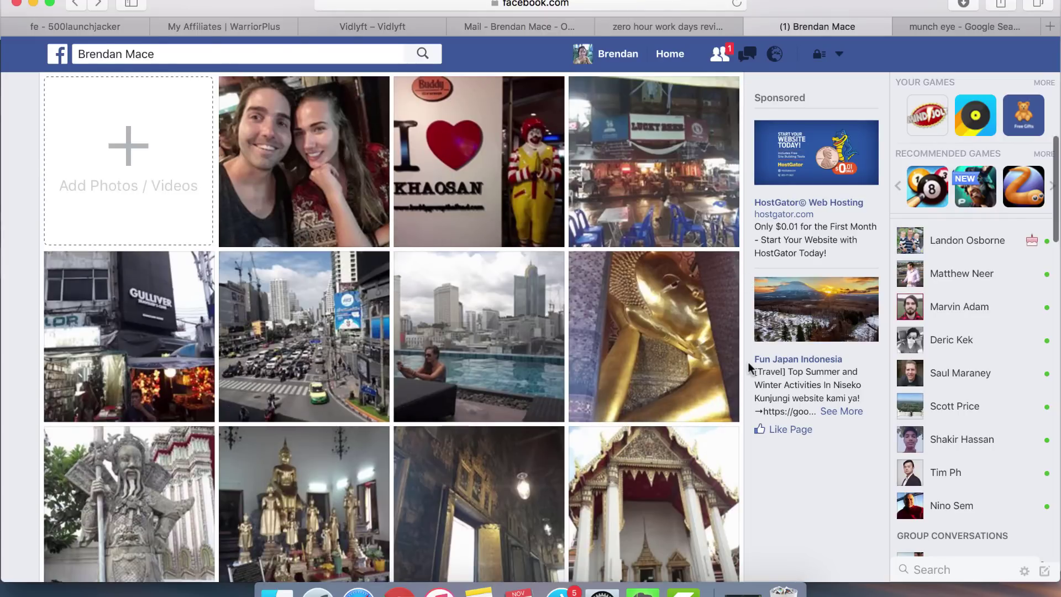
pyautogui.scroll(-1, 748, 369)
pyautogui.scroll(-2, 748, 368)
pyautogui.scroll(-1, 749, 368)
pyautogui.scroll(-1, 749, 368)
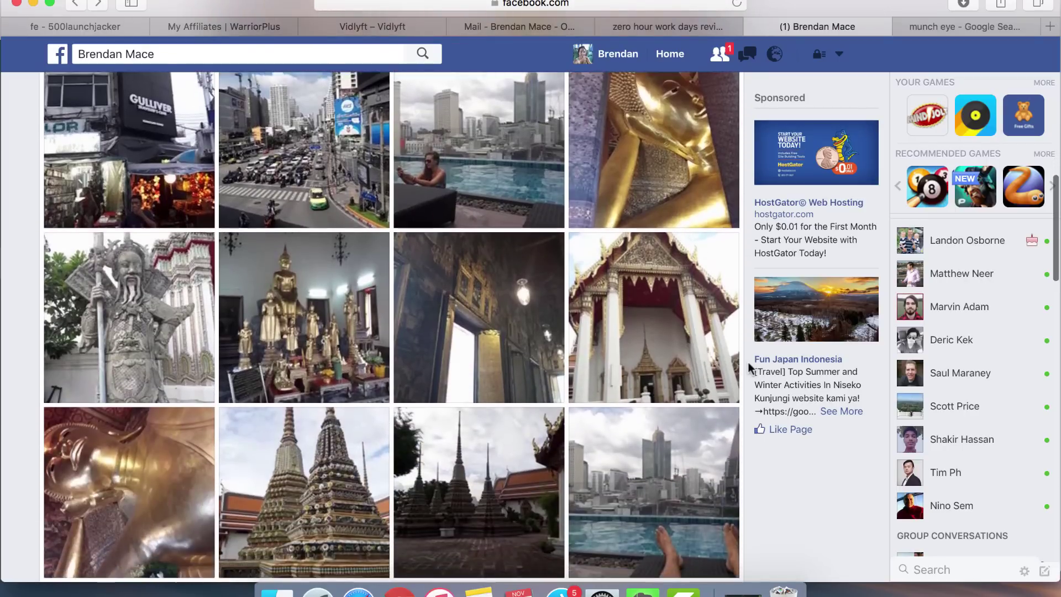
pyautogui.scroll(-1, 749, 368)
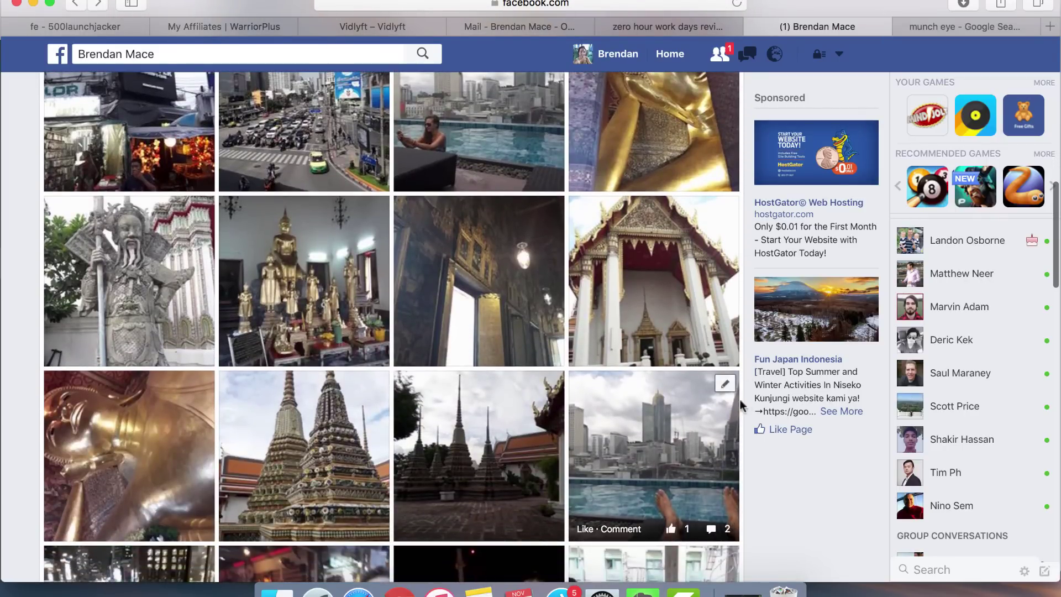
pyautogui.scroll(-1, 749, 402)
pyautogui.scroll(-1, 750, 401)
pyautogui.scroll(-1, 749, 402)
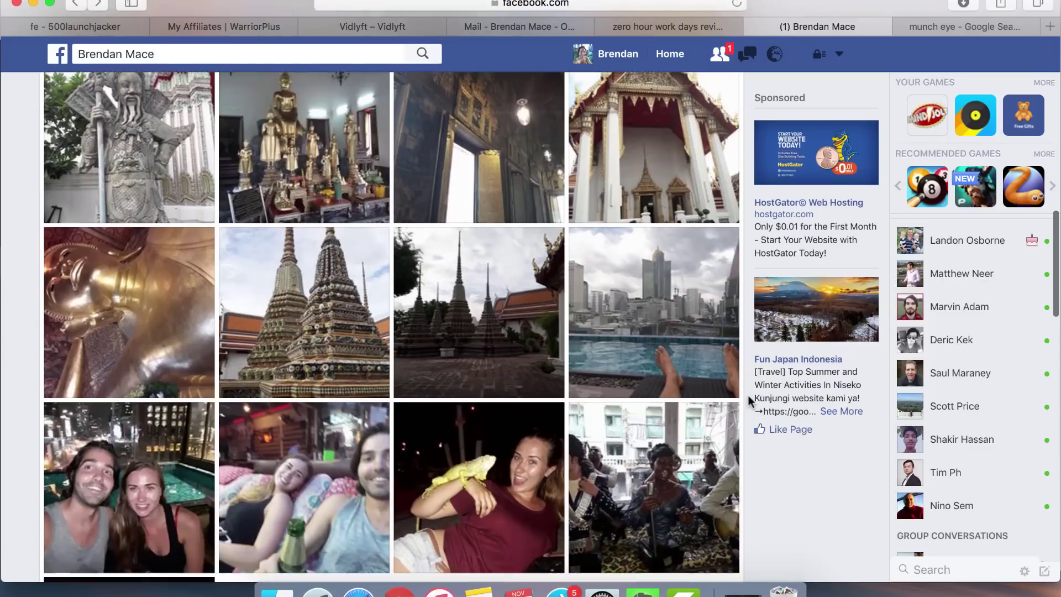
pyautogui.scroll(-1, 749, 401)
pyautogui.scroll(1, 749, 402)
pyautogui.scroll(2, 749, 401)
pyautogui.scroll(2, 749, 401)
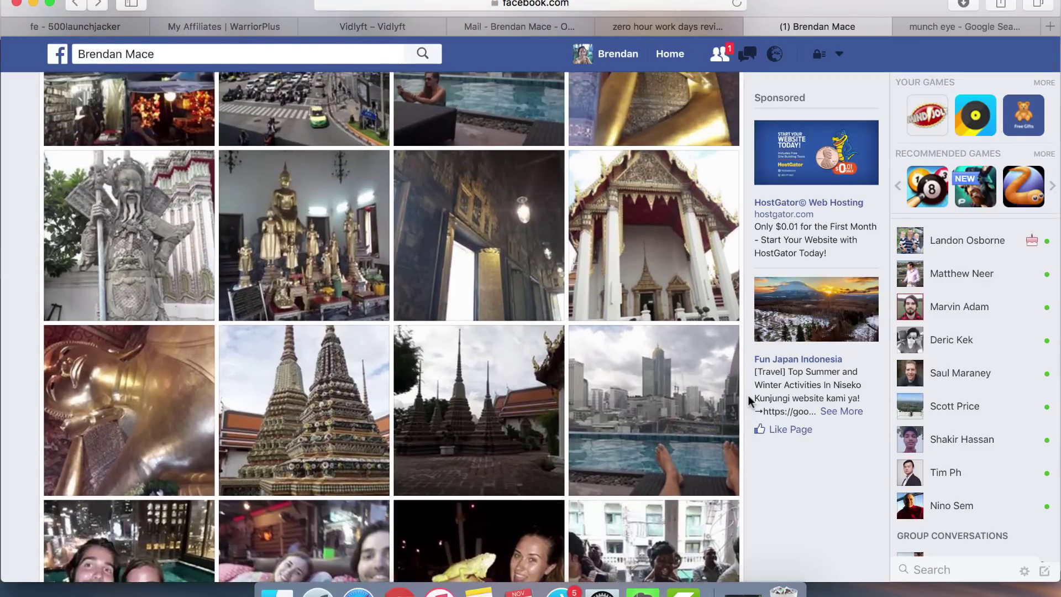
# Step: Close the Facebook photos tab to reveal the YouTube results for 'zero hour work days review'
pyautogui.press('super+w')
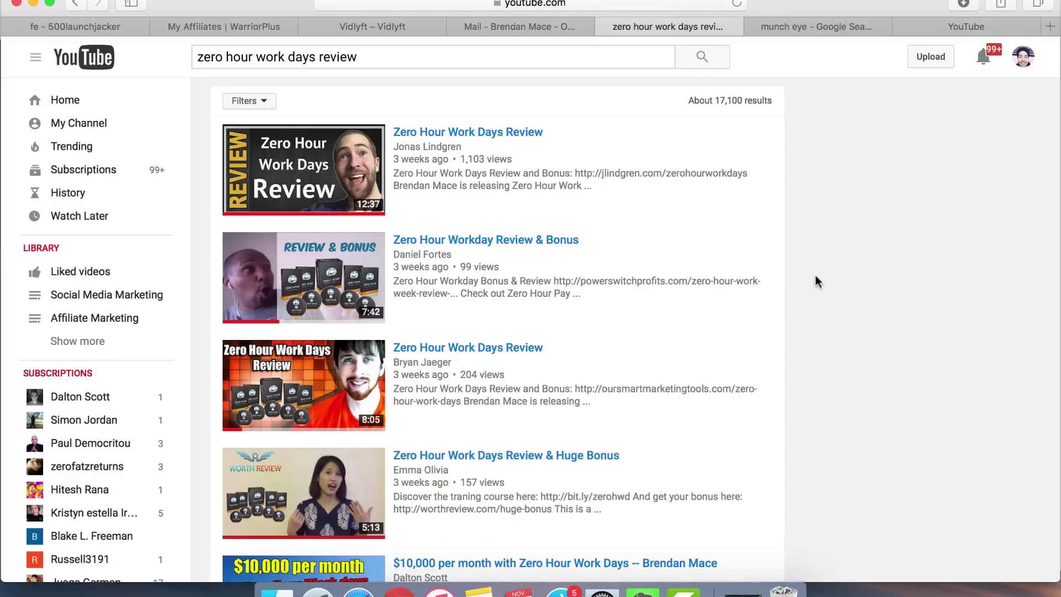
pyautogui.scroll(-1, 688, 395)
pyautogui.scroll(-3, 685, 396)
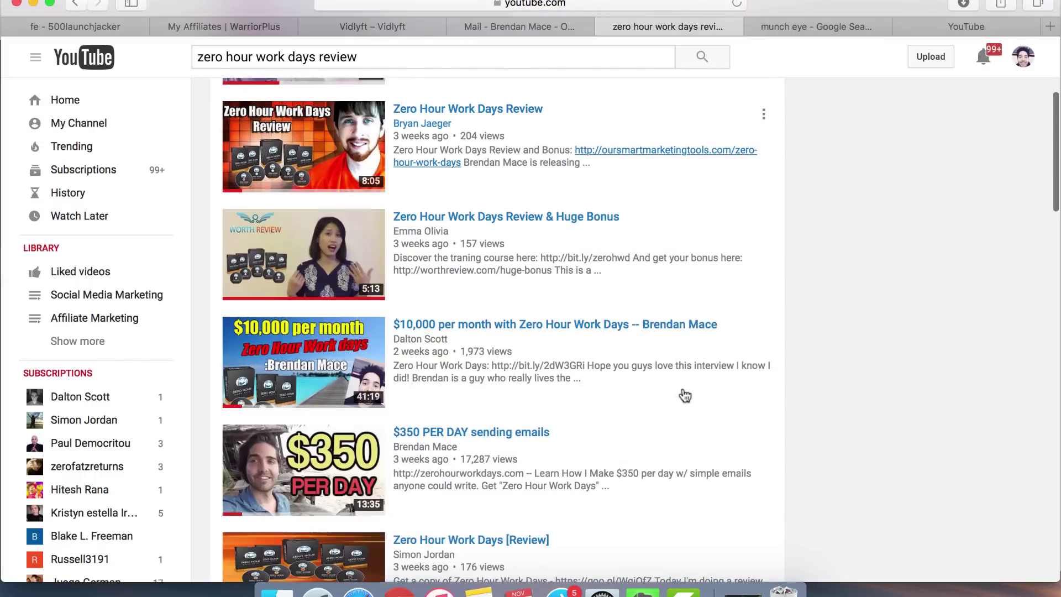
pyautogui.scroll(1, 730, 266)
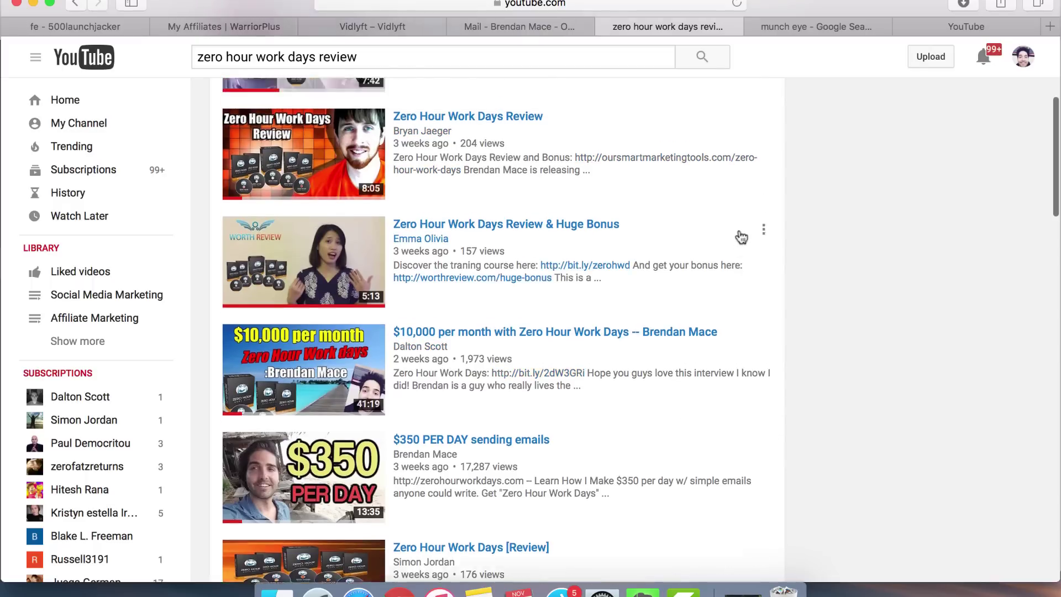
pyautogui.scroll(2, 741, 237)
pyautogui.scroll(2, 742, 237)
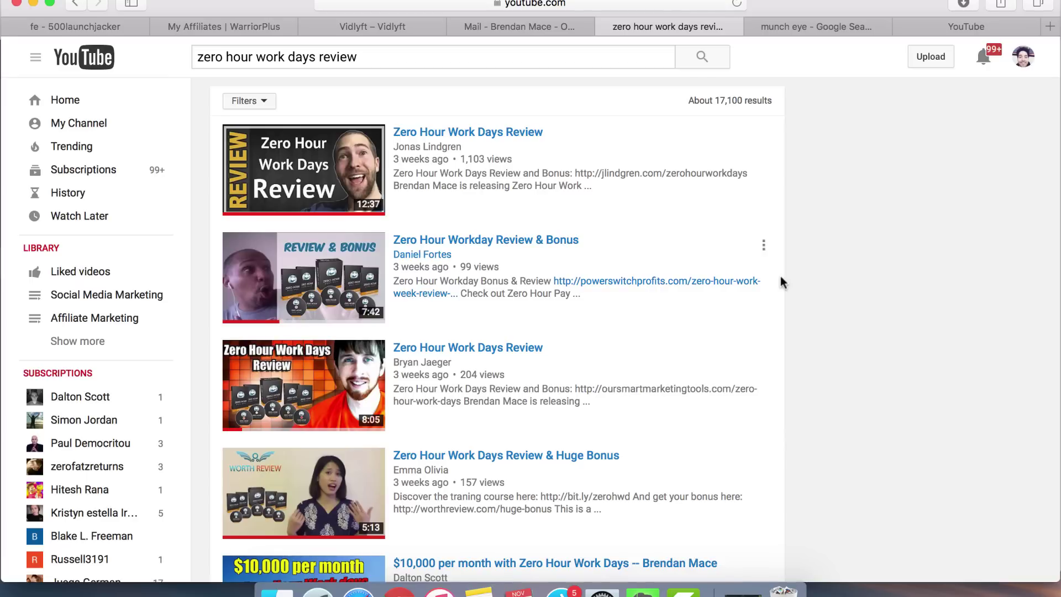
pyautogui.scroll(-3, 780, 277)
pyautogui.scroll(3, 780, 276)
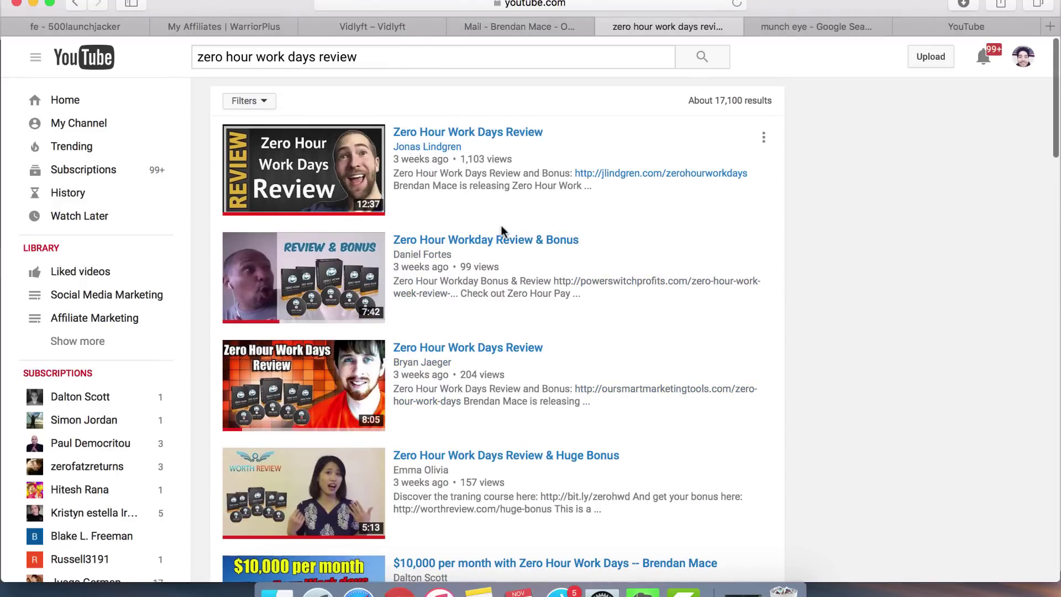
pyautogui.scroll(-3, 431, 199)
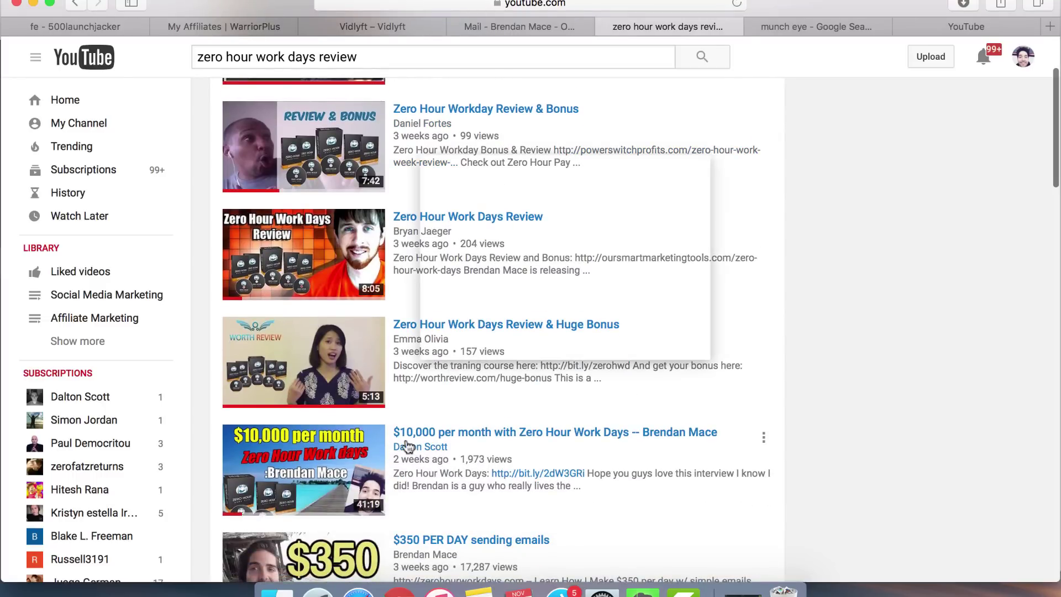
pyautogui.scroll(3, 410, 444)
pyautogui.click(267, 26)
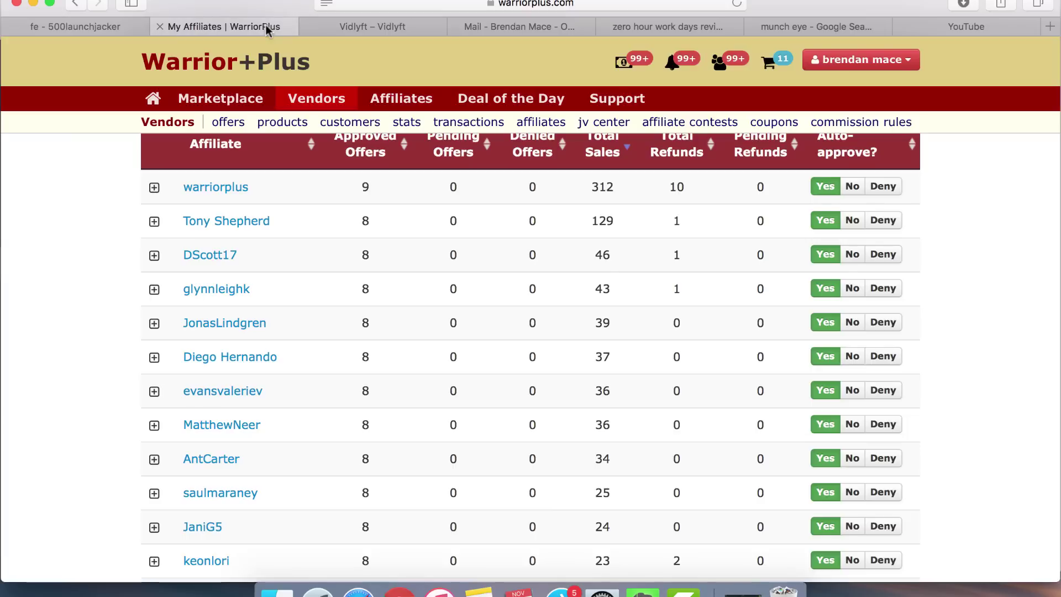
pyautogui.scroll(3, 438, 313)
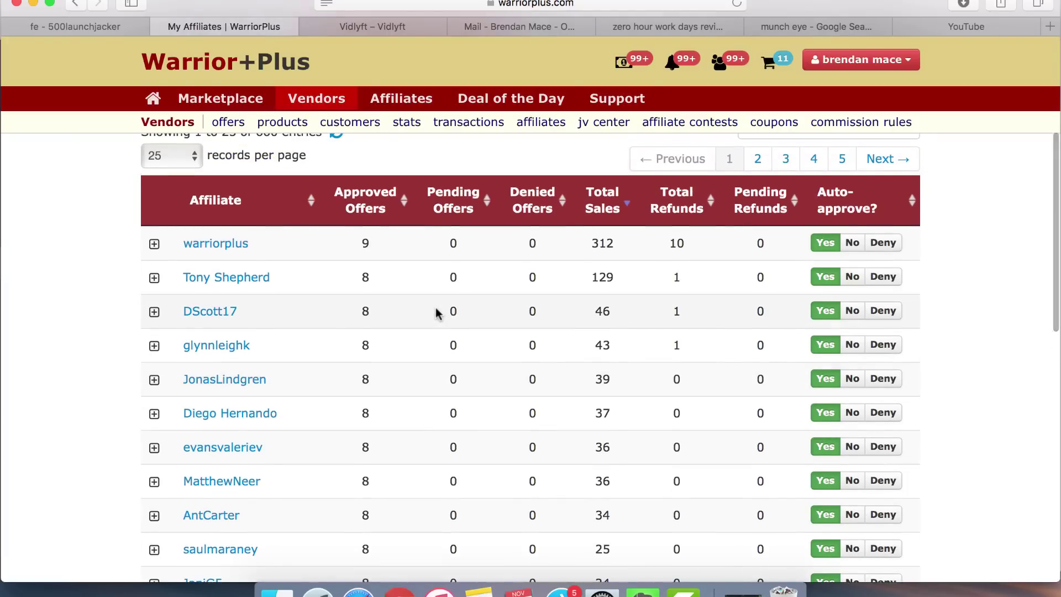
pyautogui.click(662, 26)
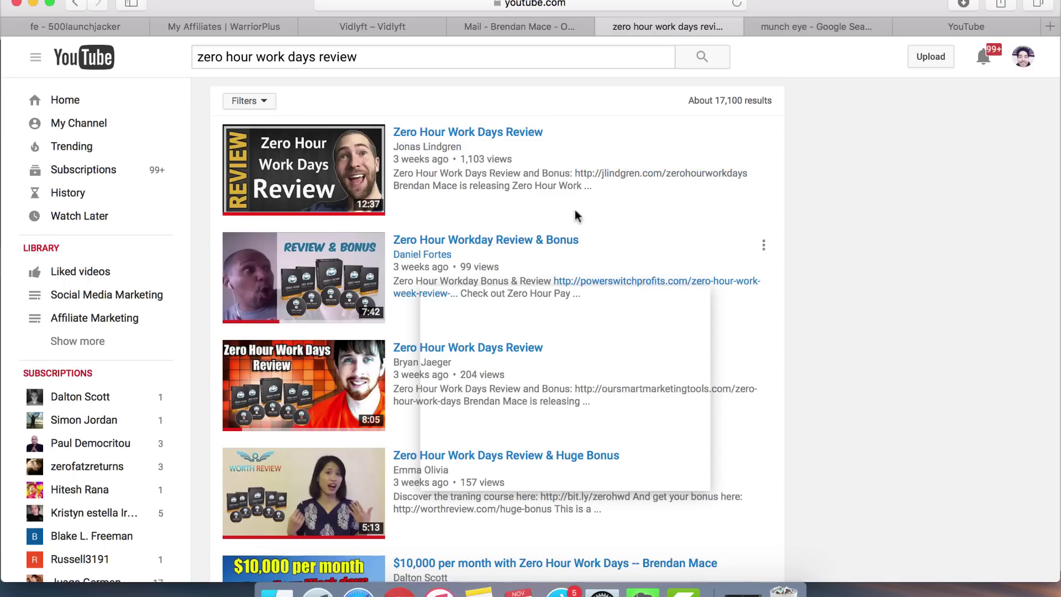
pyautogui.click(230, 29)
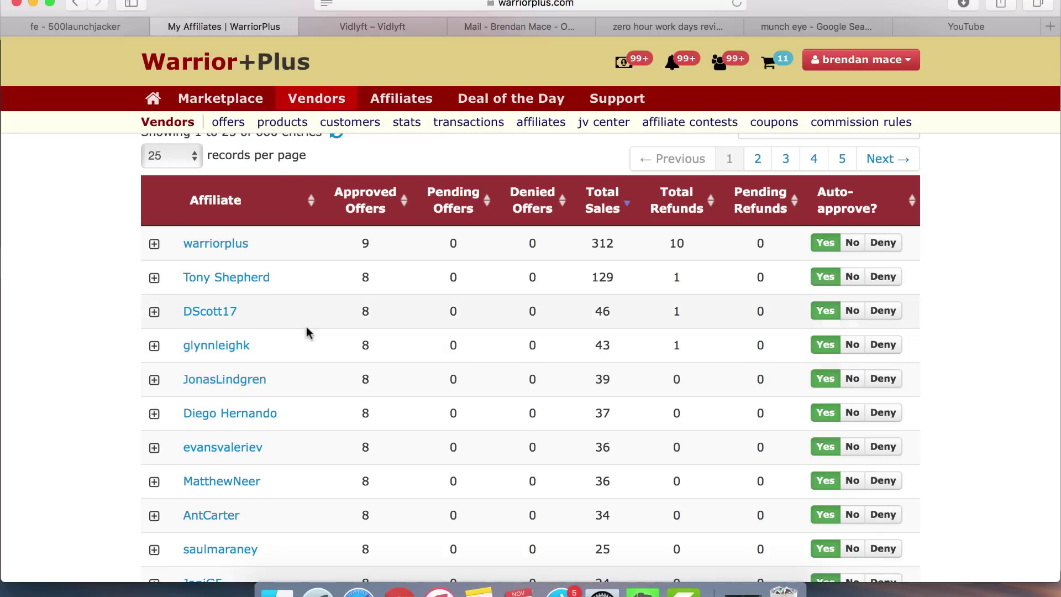
pyautogui.moveTo(675, 62)
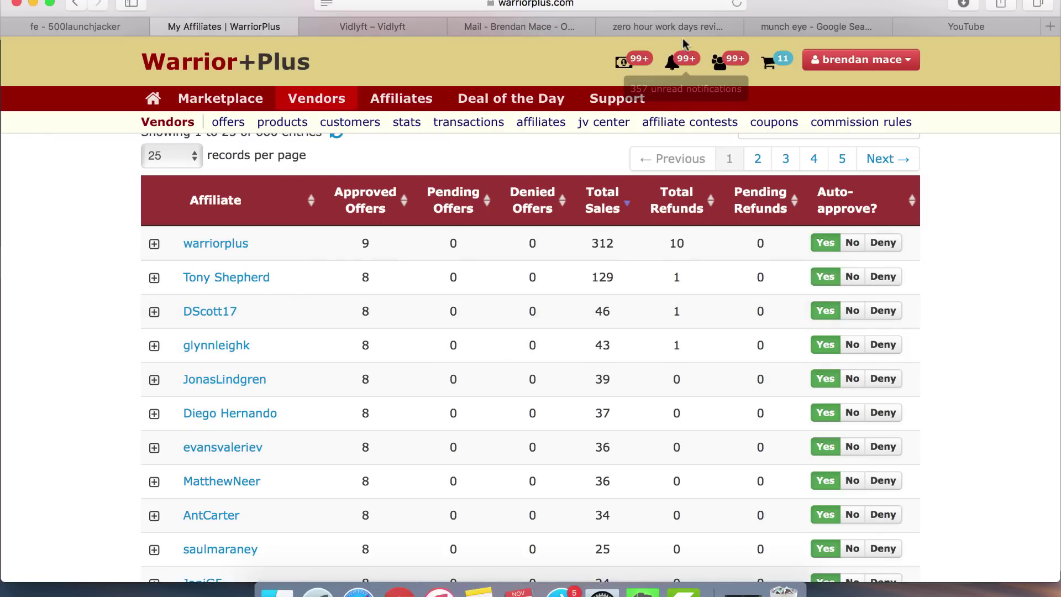
pyautogui.click(683, 23)
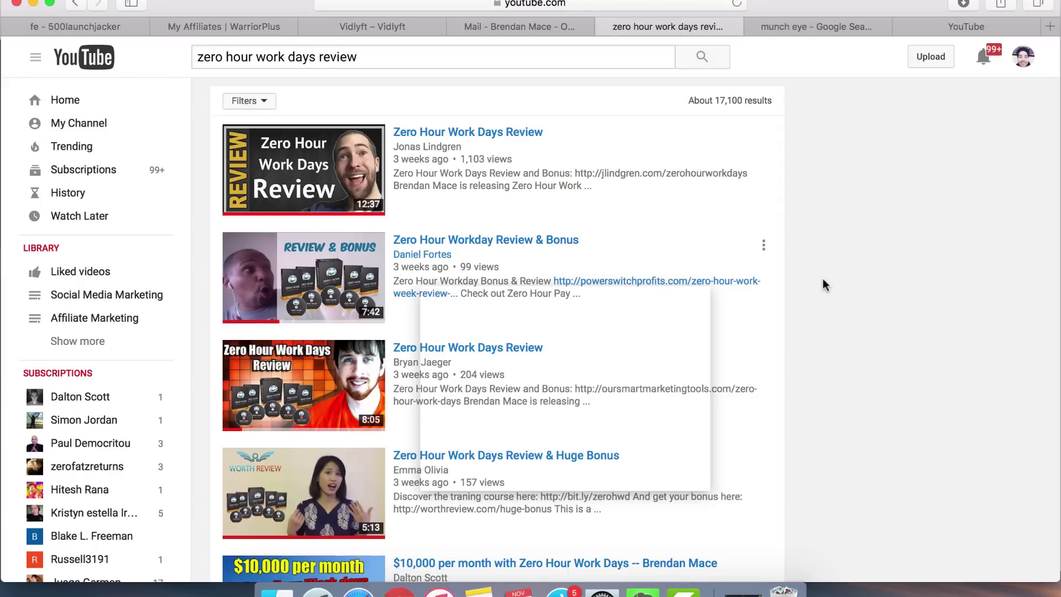
pyautogui.scroll(-3, 822, 280)
pyautogui.scroll(3, 823, 279)
pyautogui.scroll(1, 823, 280)
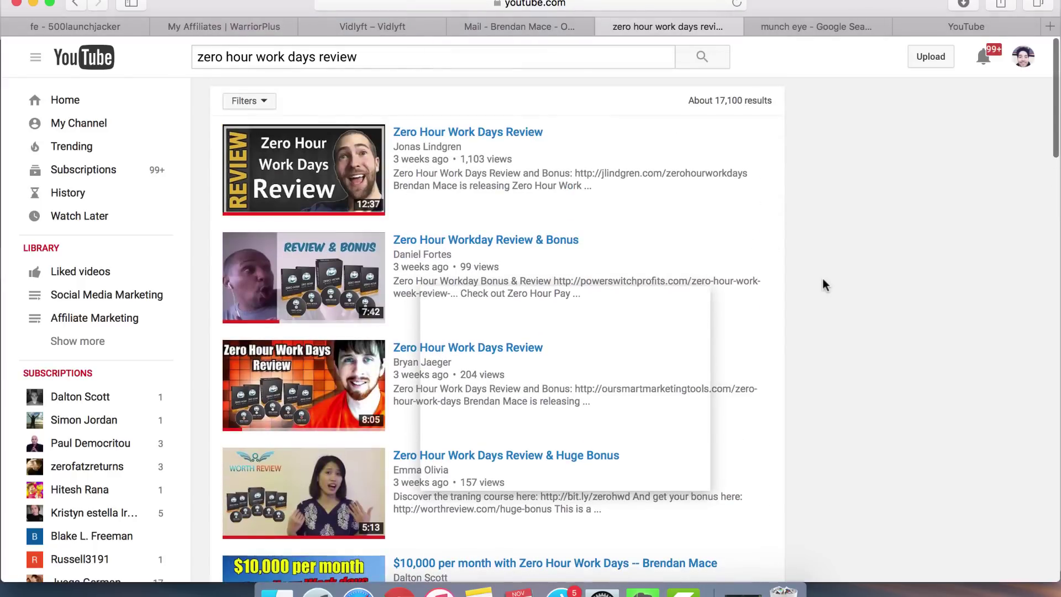
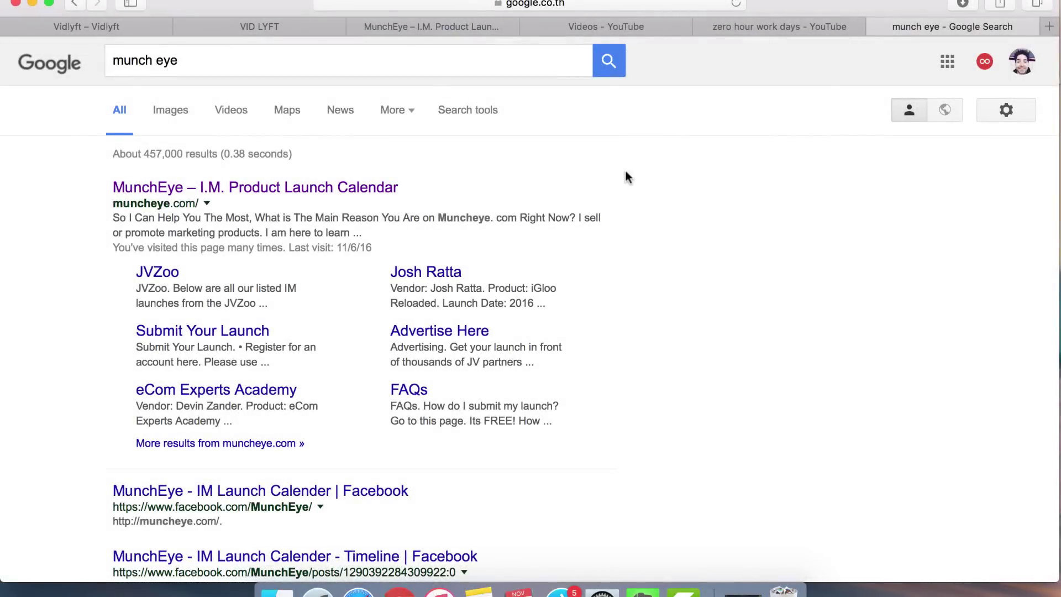
pyautogui.scroll(-2, 627, 176)
pyautogui.scroll(2, 628, 175)
# Step: Browse MunchEye's launch calendar and check today's date in the menu-bar clock
pyautogui.click(443, 28)
pyautogui.scroll(3, 486, 349)
pyautogui.scroll(5, 486, 346)
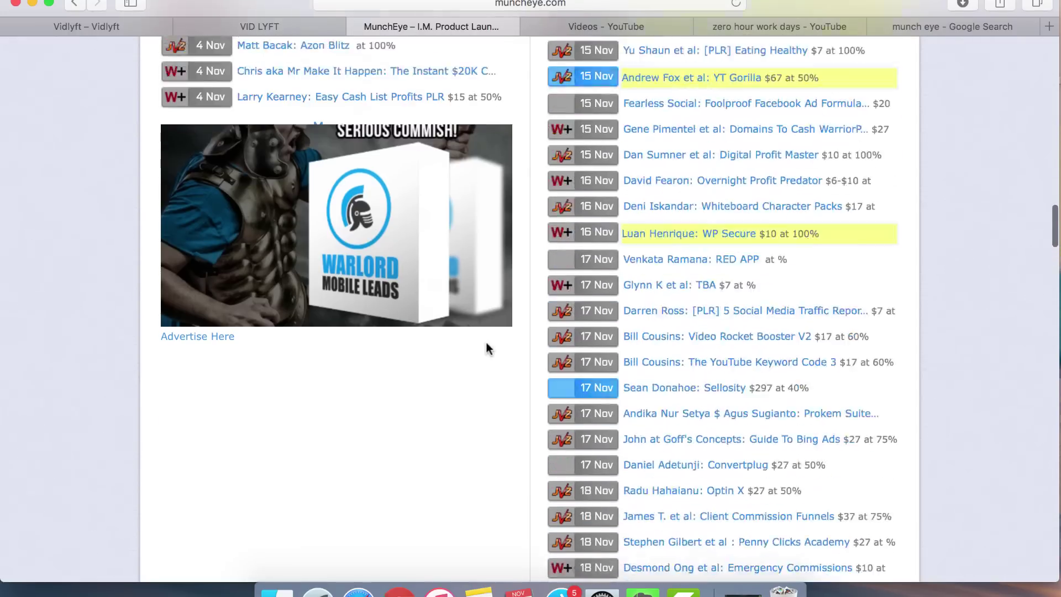
pyautogui.scroll(5, 486, 348)
pyautogui.scroll(5, 486, 347)
pyautogui.scroll(5, 487, 347)
pyautogui.scroll(3, 486, 348)
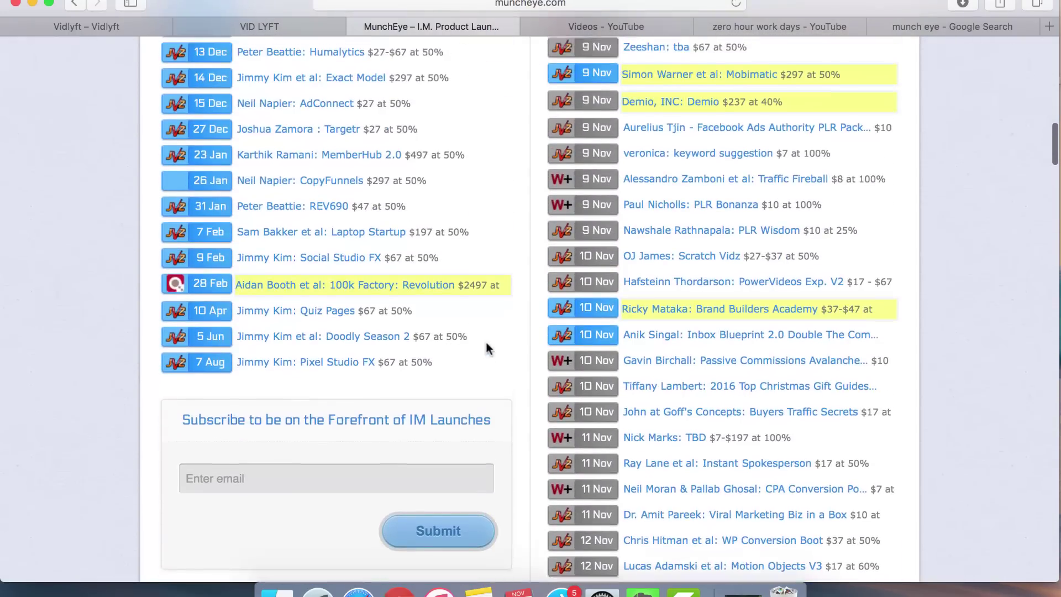
pyautogui.scroll(-3, 486, 348)
pyautogui.scroll(10, 487, 348)
pyautogui.scroll(2, 529, 267)
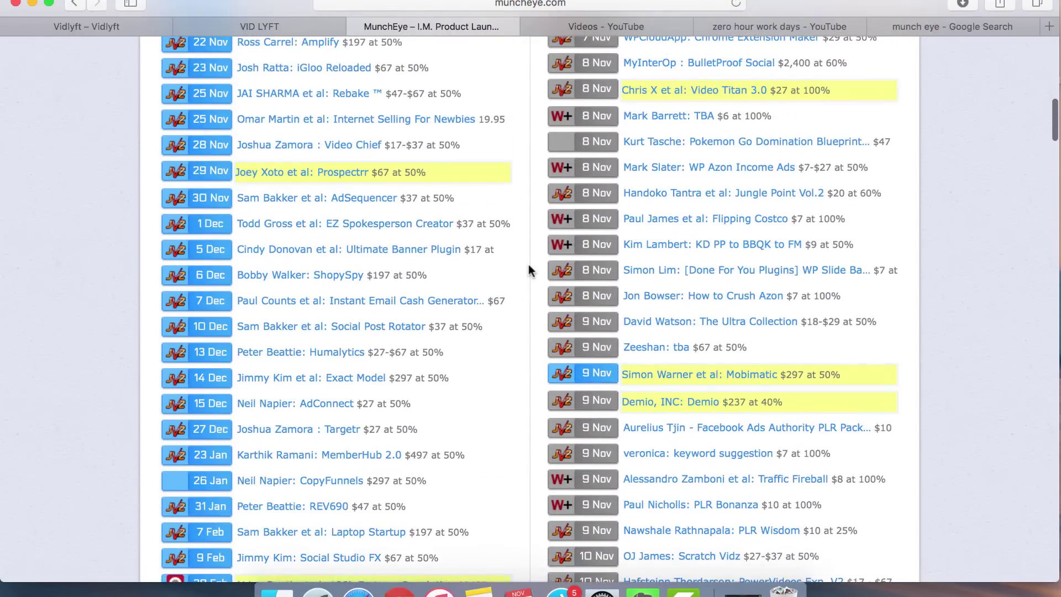
pyautogui.scroll(2, 529, 268)
pyautogui.scroll(5, 529, 268)
pyautogui.scroll(3, 836, 123)
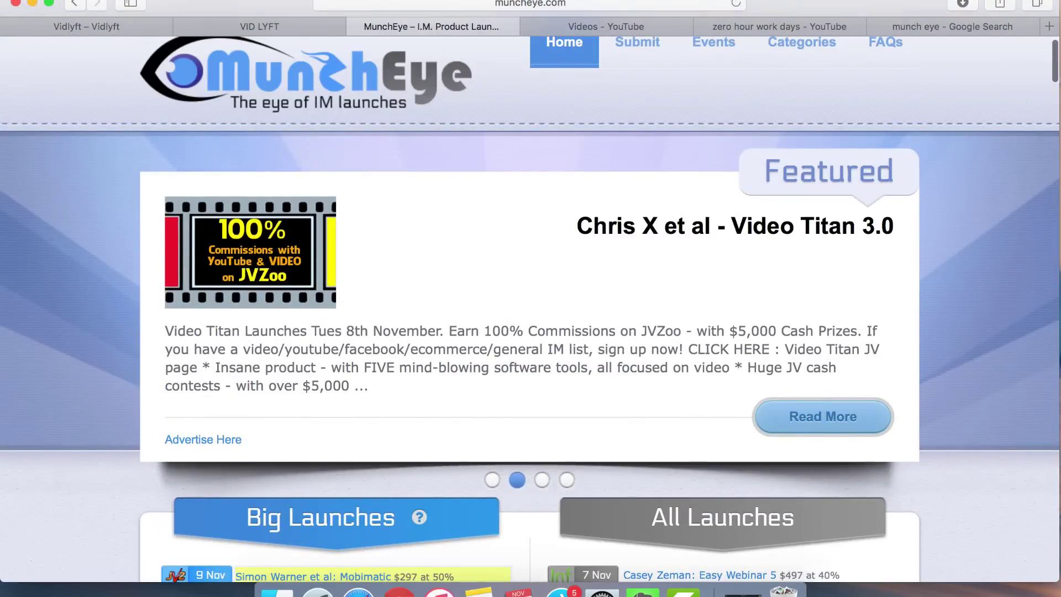
pyautogui.click(956, 0)
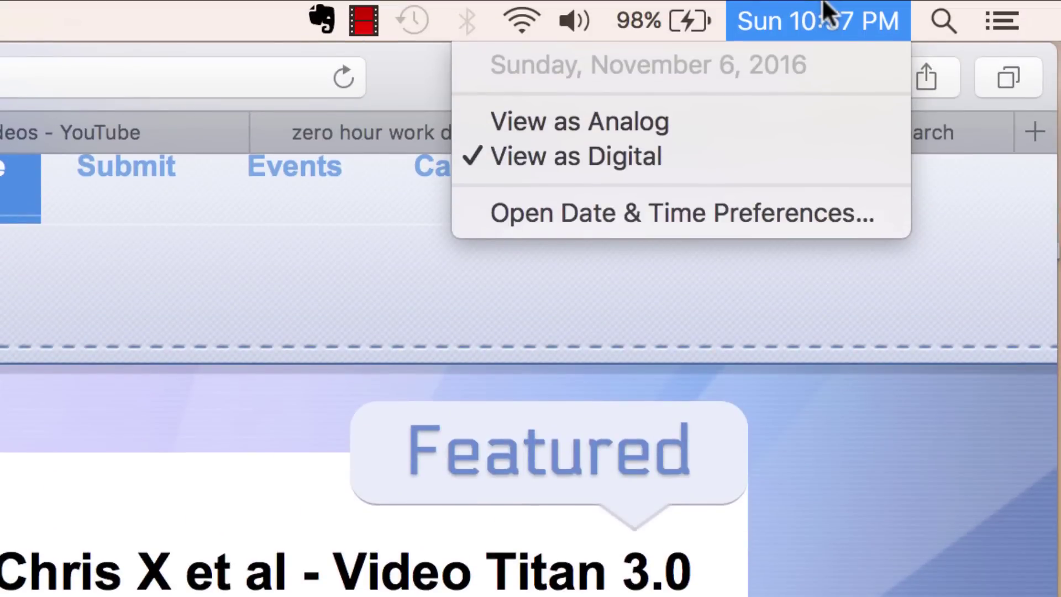
pyautogui.click(825, 13)
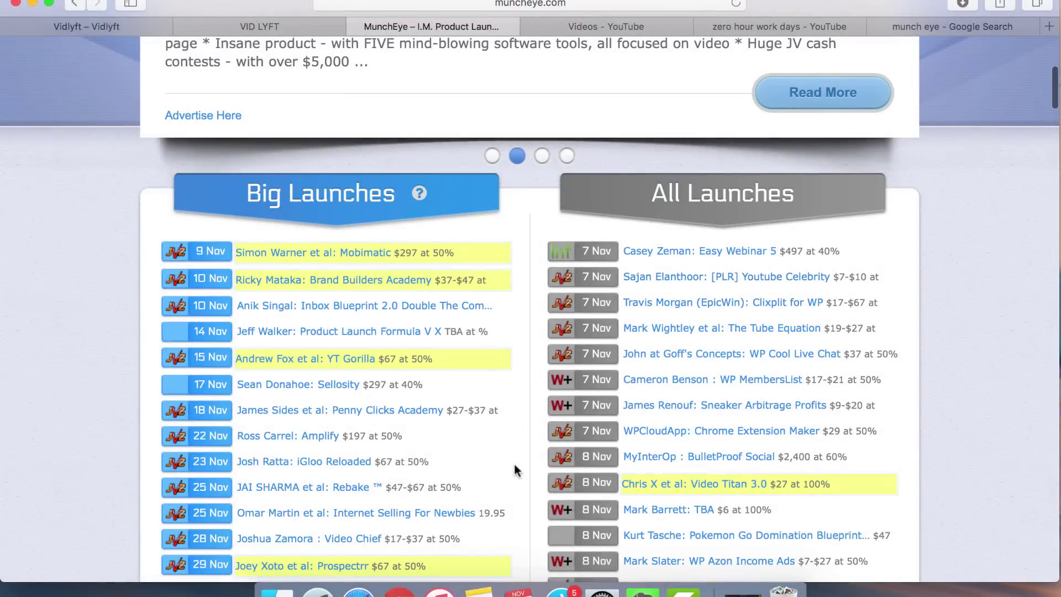
pyautogui.scroll(-3, 514, 470)
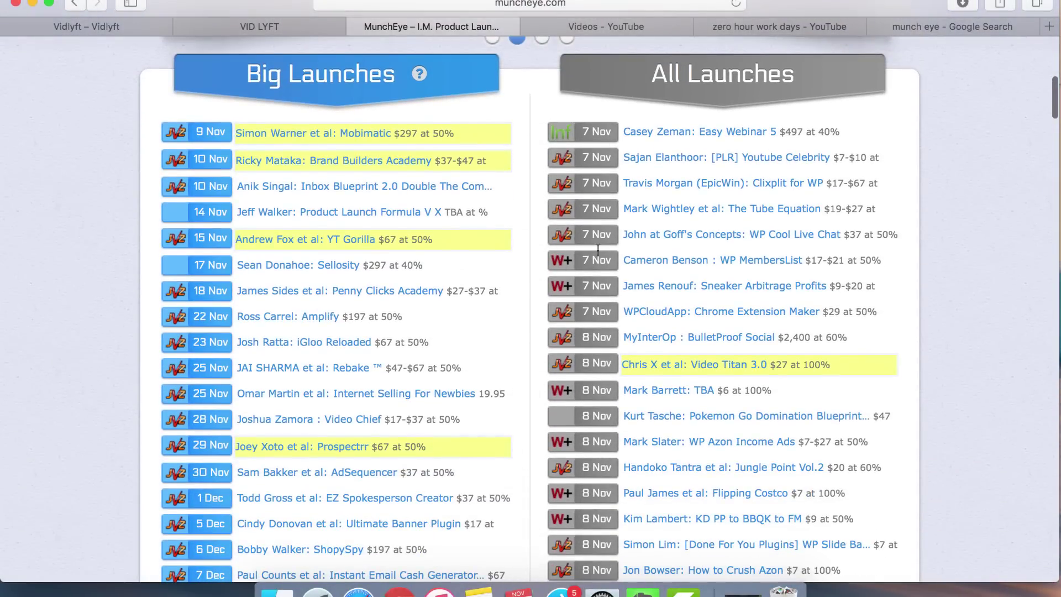
pyautogui.scroll(-4, 598, 249)
pyautogui.scroll(-8, 597, 291)
pyautogui.scroll(-8, 597, 348)
pyautogui.scroll(-5, 597, 412)
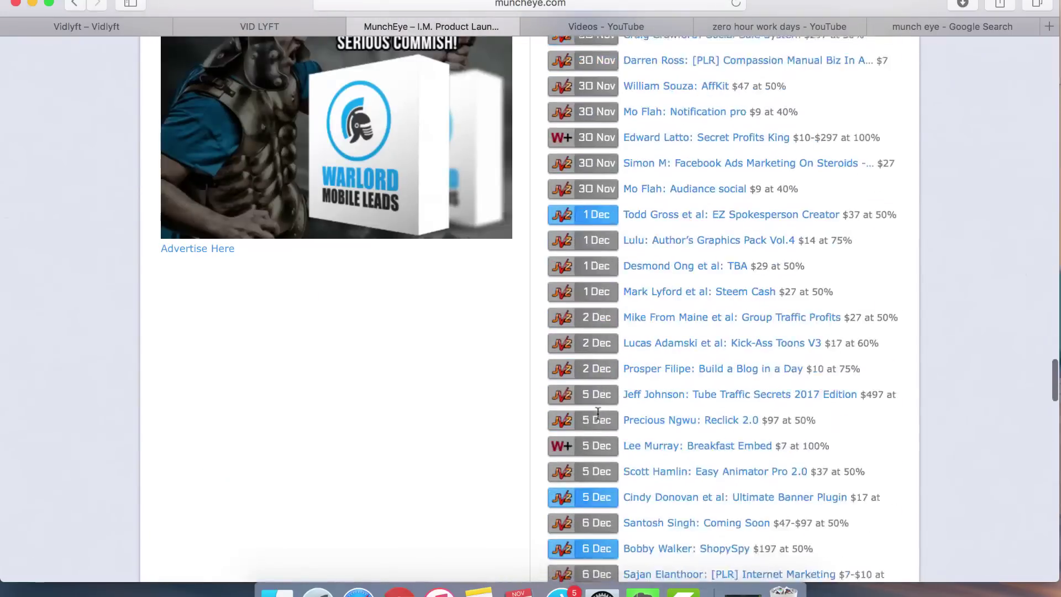
pyautogui.scroll(-10, 597, 413)
pyautogui.scroll(-6, 597, 412)
pyautogui.scroll(4, 597, 412)
pyautogui.scroll(1, 597, 413)
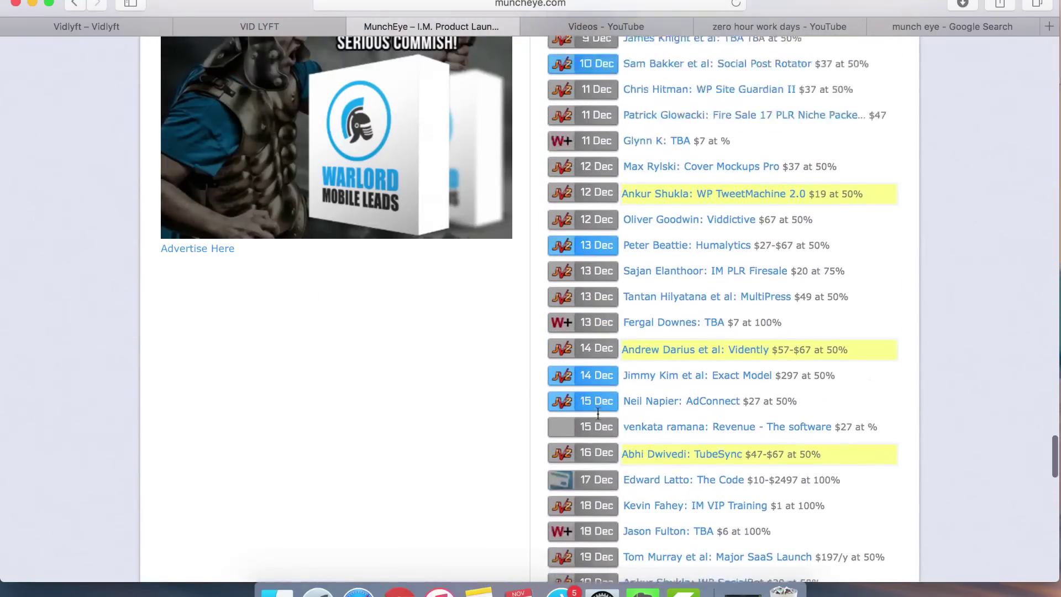
pyautogui.scroll(5, 598, 413)
pyautogui.click(752, 27)
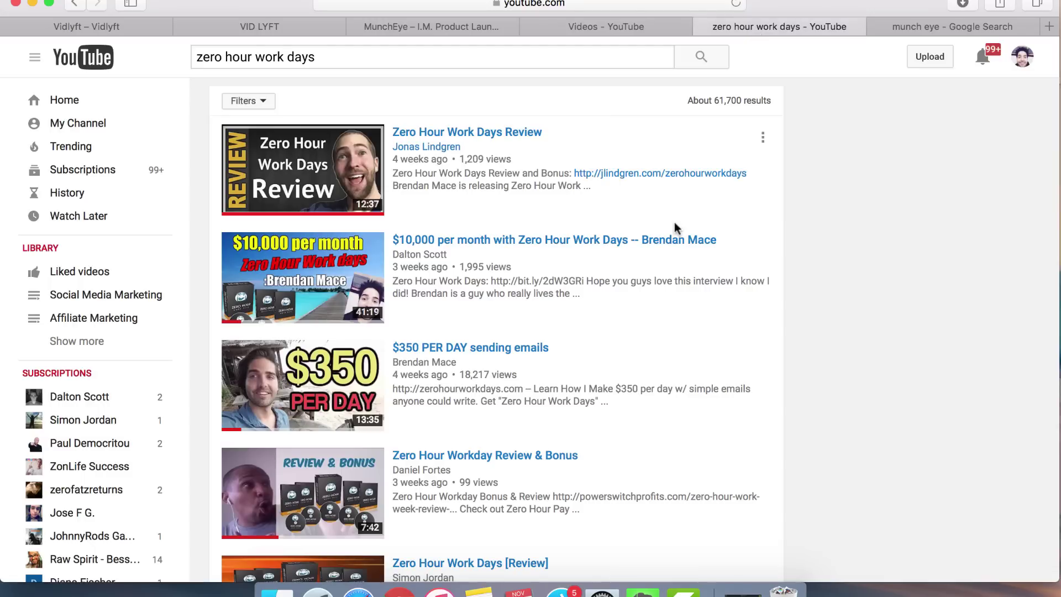
pyautogui.click(460, 25)
pyautogui.scroll(3, 598, 330)
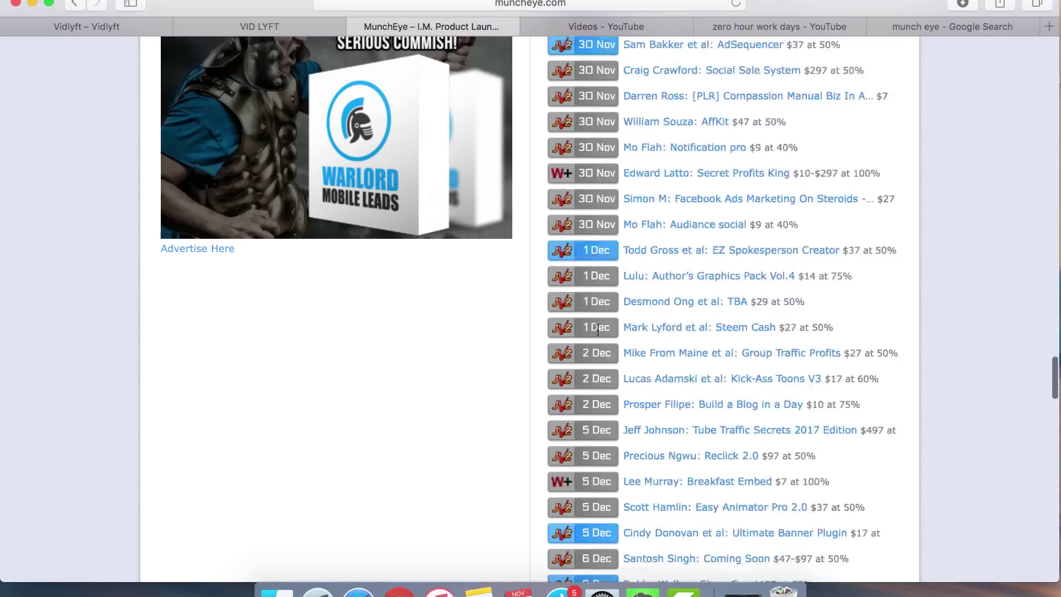
pyautogui.scroll(4, 598, 329)
pyautogui.scroll(1, 598, 329)
pyautogui.scroll(3, 598, 329)
pyautogui.scroll(3, 597, 329)
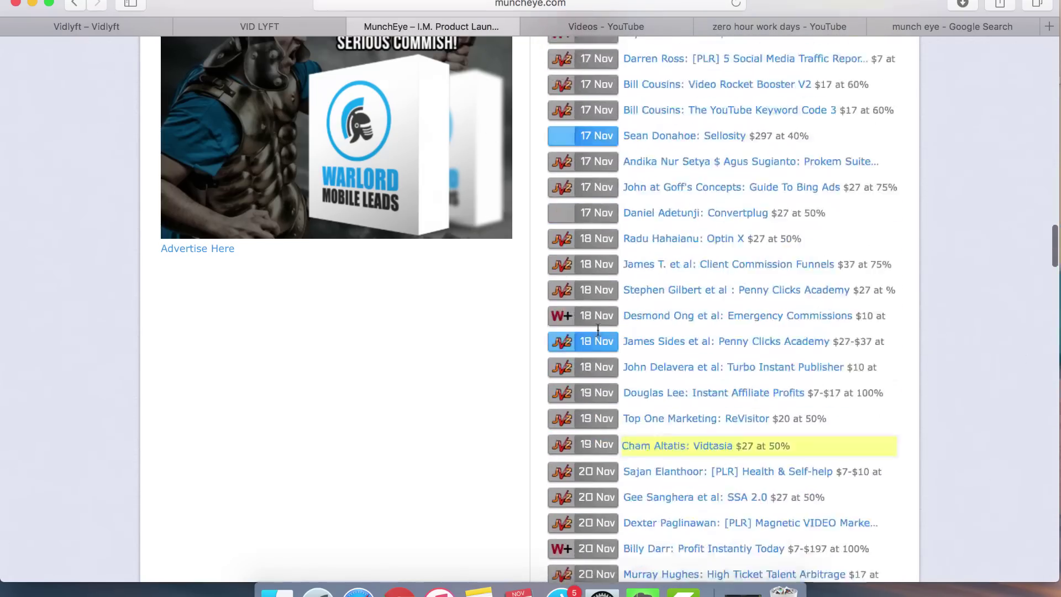
pyautogui.scroll(4, 598, 329)
pyautogui.scroll(4, 598, 330)
pyautogui.click(751, 25)
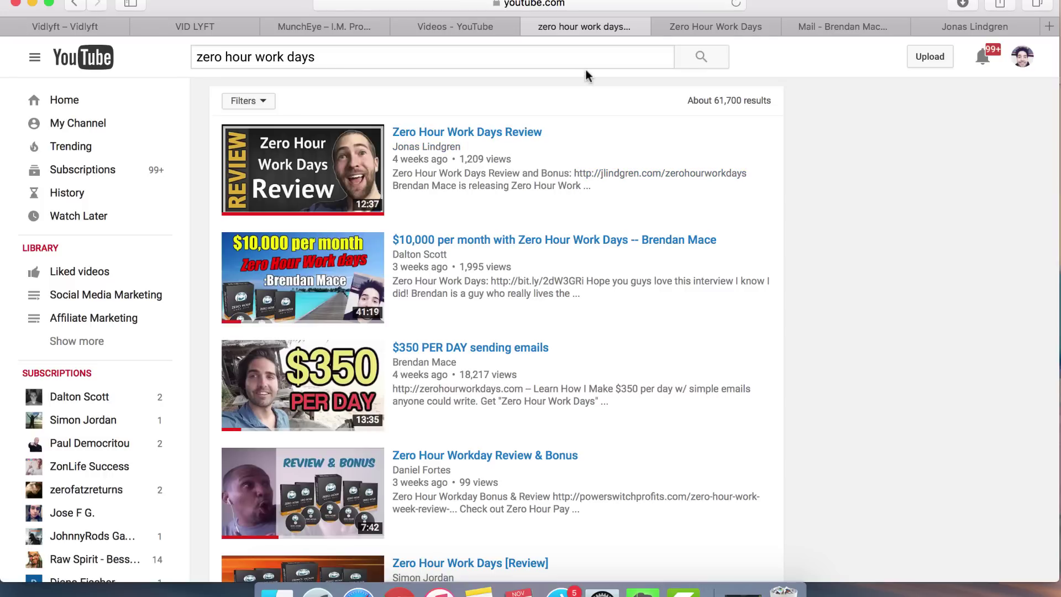
pyautogui.scroll(-3, 575, 208)
pyautogui.scroll(-5, 574, 208)
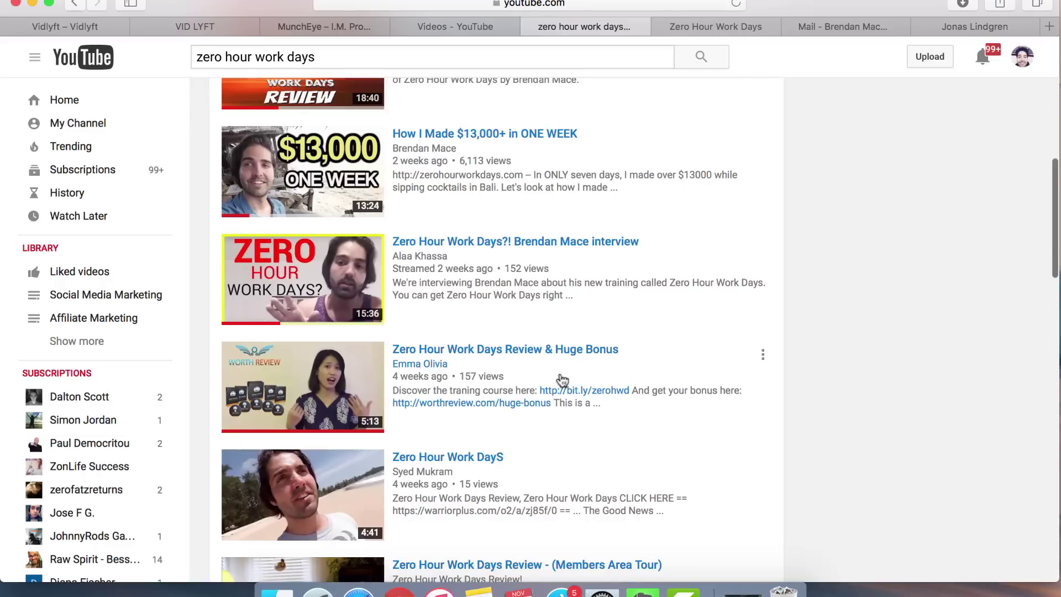
pyautogui.scroll(-3, 562, 380)
pyautogui.scroll(-2, 561, 379)
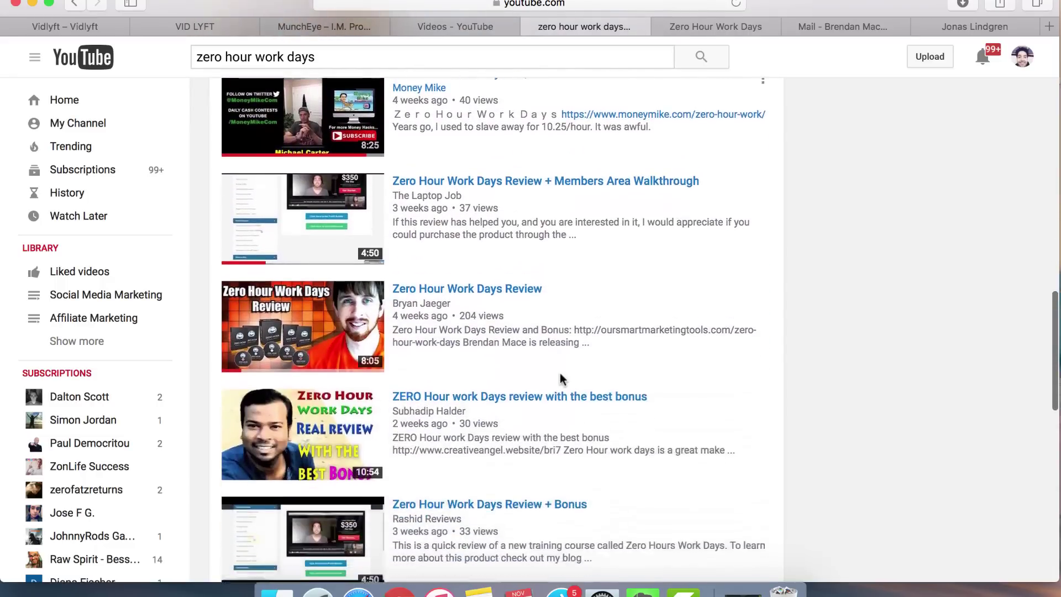
pyautogui.scroll(-3, 560, 374)
pyautogui.scroll(-1, 608, 190)
pyautogui.scroll(1, 606, 186)
pyautogui.scroll(5, 606, 188)
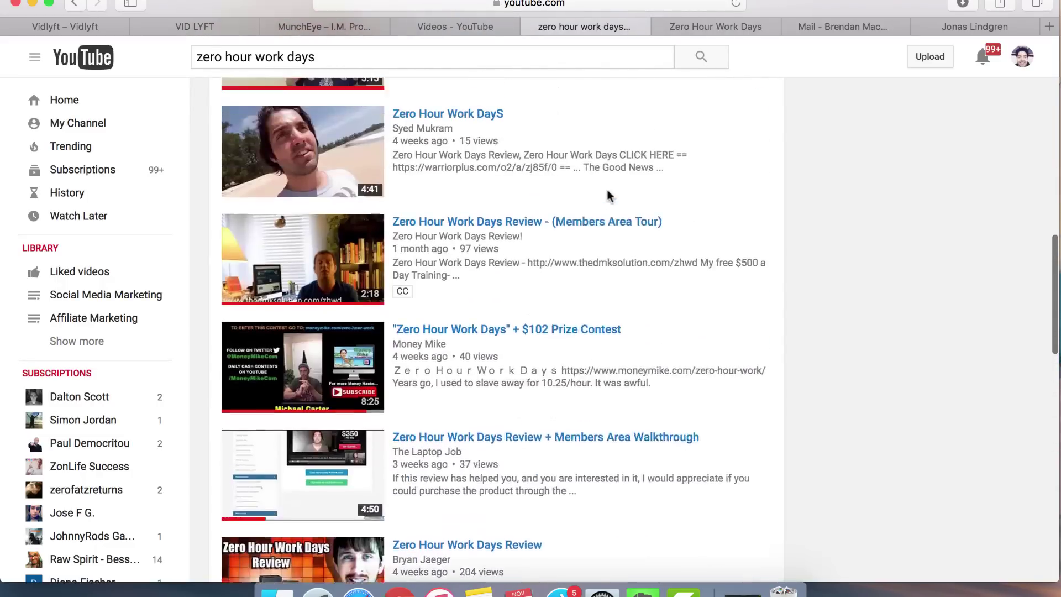
pyautogui.scroll(5, 608, 190)
pyautogui.scroll(5, 608, 189)
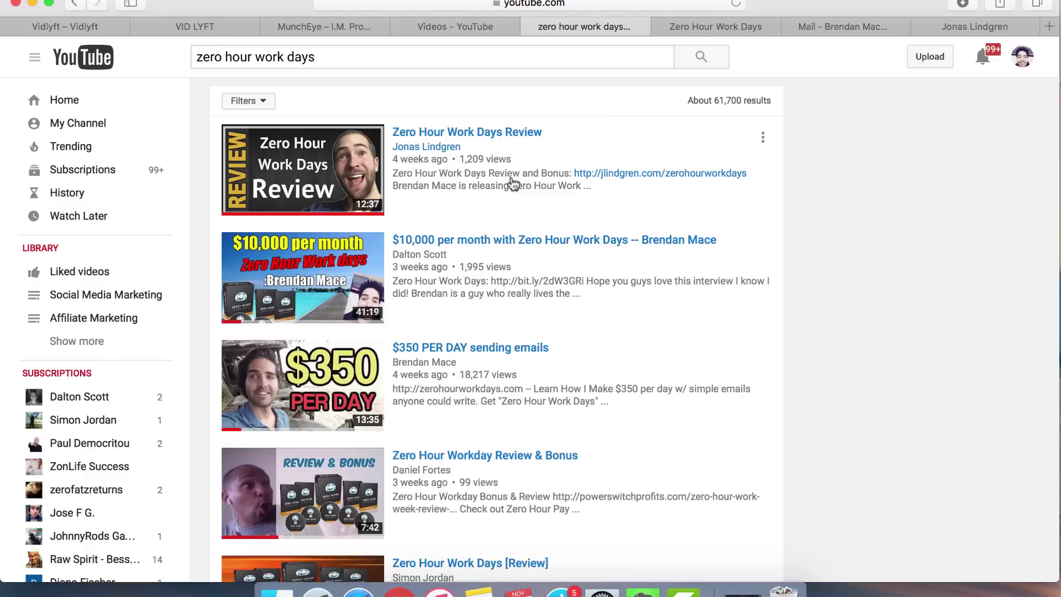
# Step: Glance at the Zero Hour Work Days sales page, then return to the YouTube review results
pyautogui.click(706, 25)
pyautogui.click(586, 27)
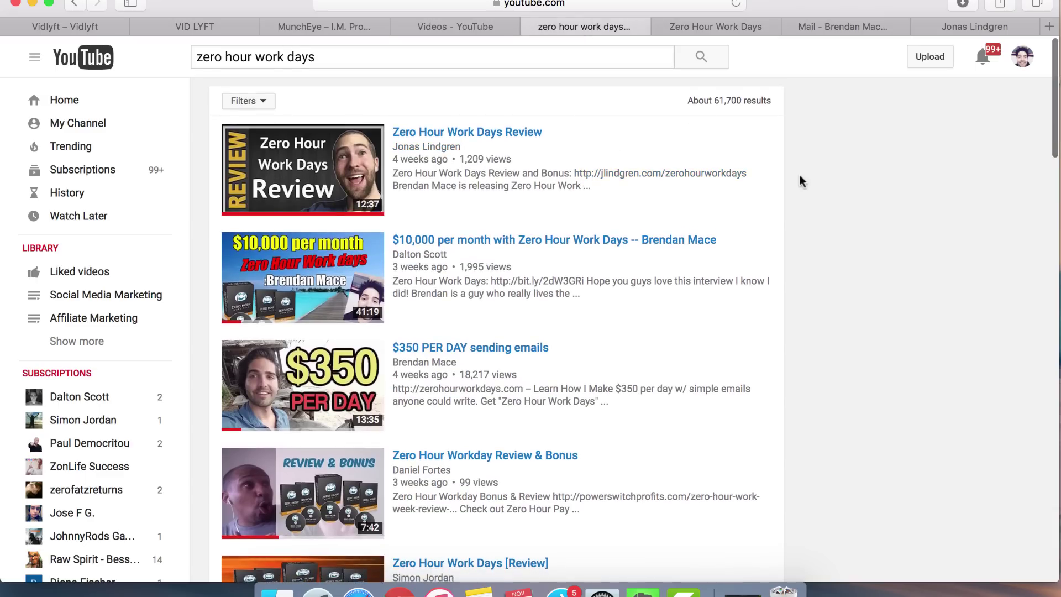
# Step: Alternate between MunchEye's calendar and the Zero Hour Work Days page, ending on November launches
pyautogui.click(340, 27)
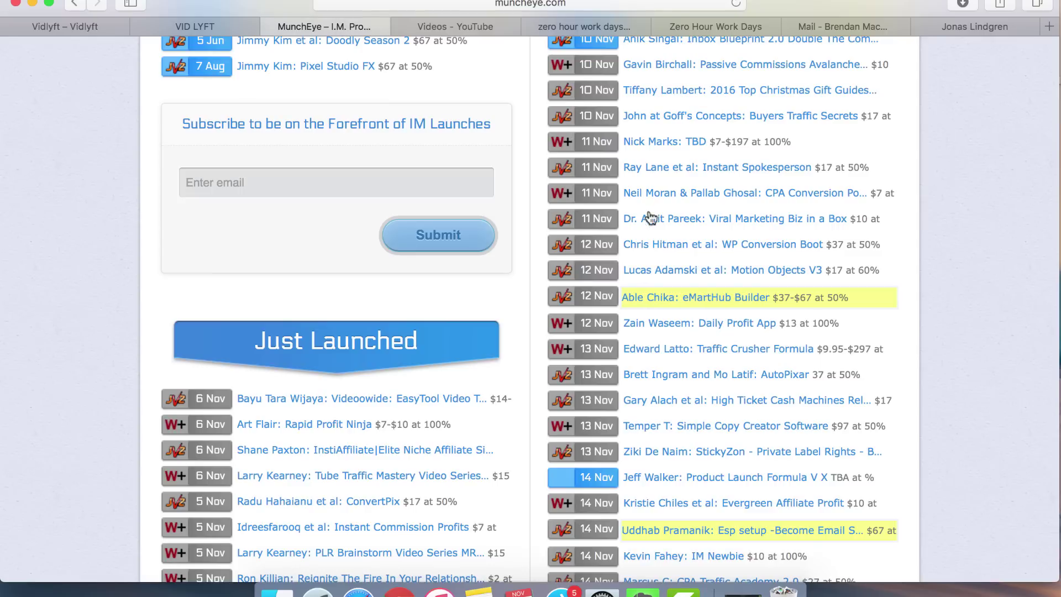
pyautogui.scroll(10, 670, 171)
pyautogui.scroll(5, 670, 171)
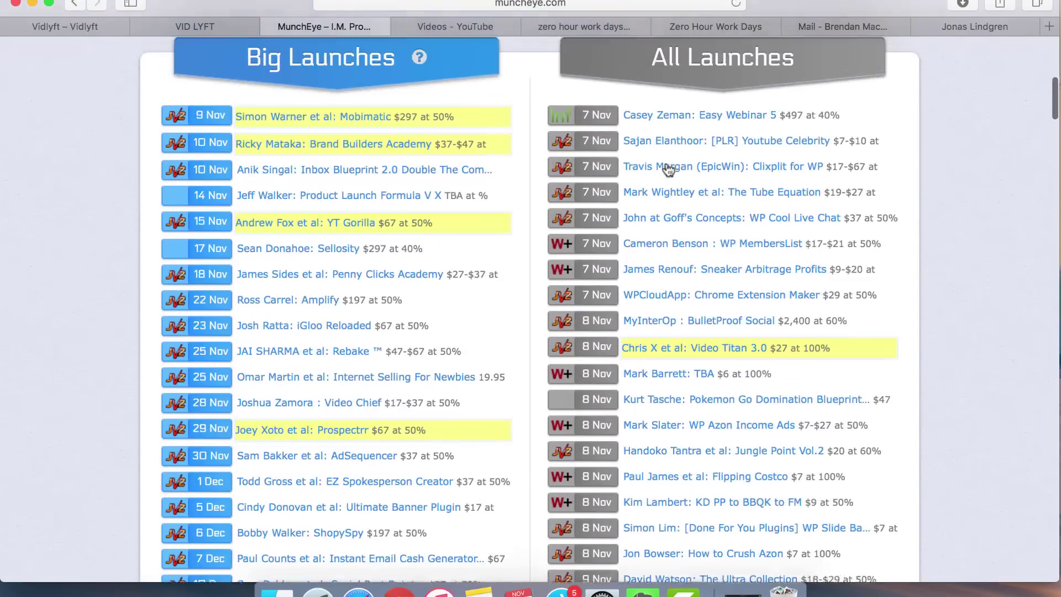
pyautogui.scroll(5, 699, 58)
pyautogui.scroll(3, 700, 58)
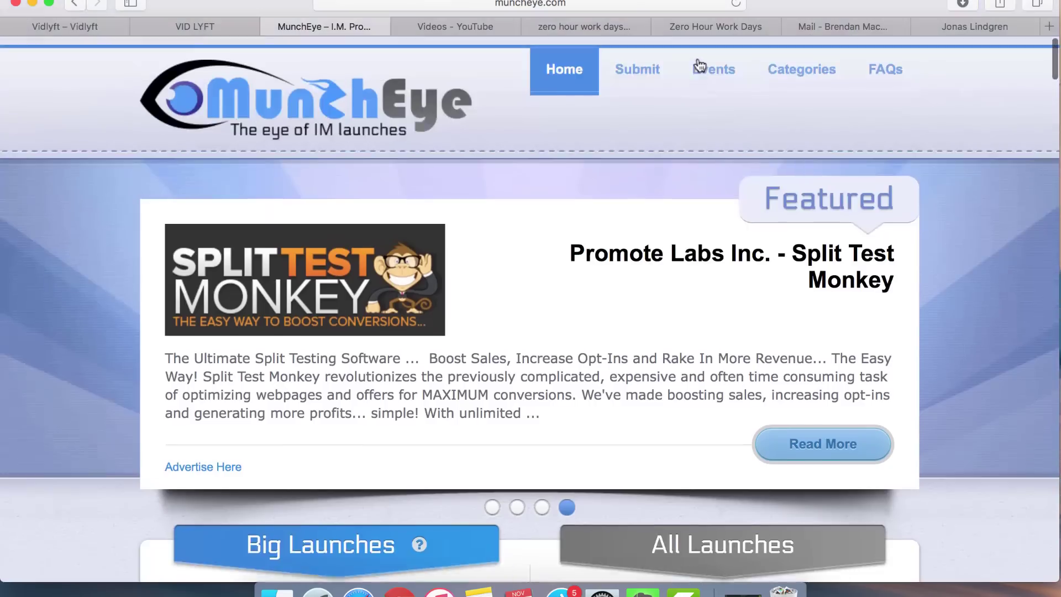
pyautogui.click(707, 25)
pyautogui.scroll(5, 840, 189)
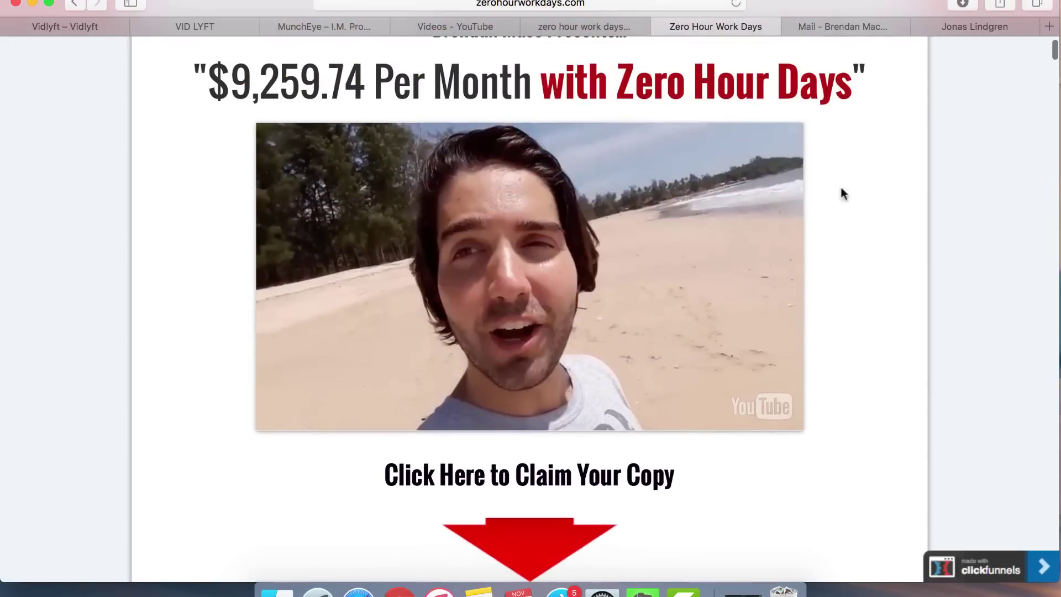
pyautogui.scroll(-2, 859, 194)
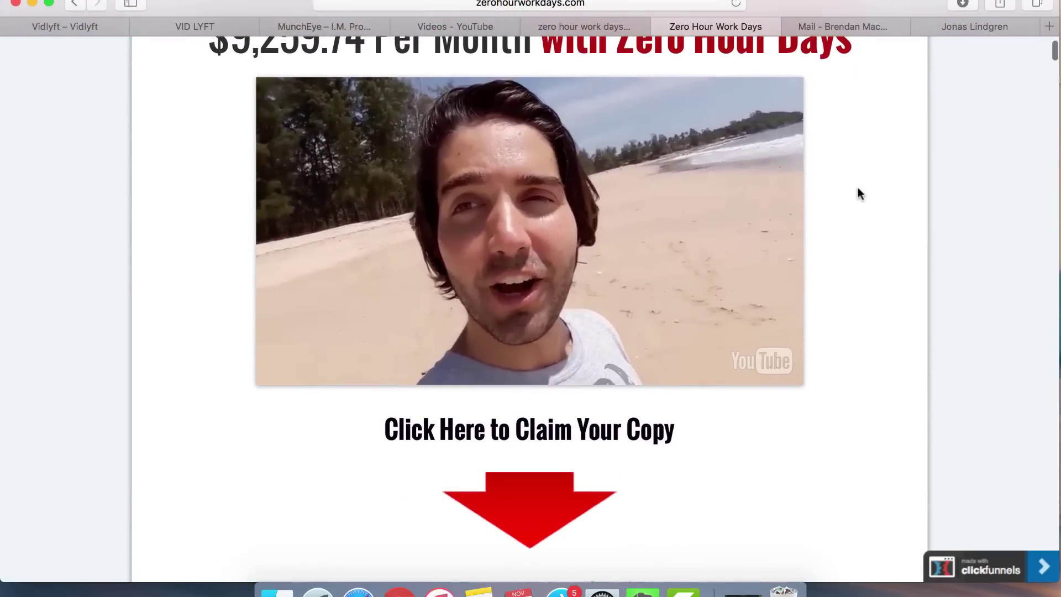
pyautogui.scroll(-2, 858, 194)
pyautogui.click(345, 32)
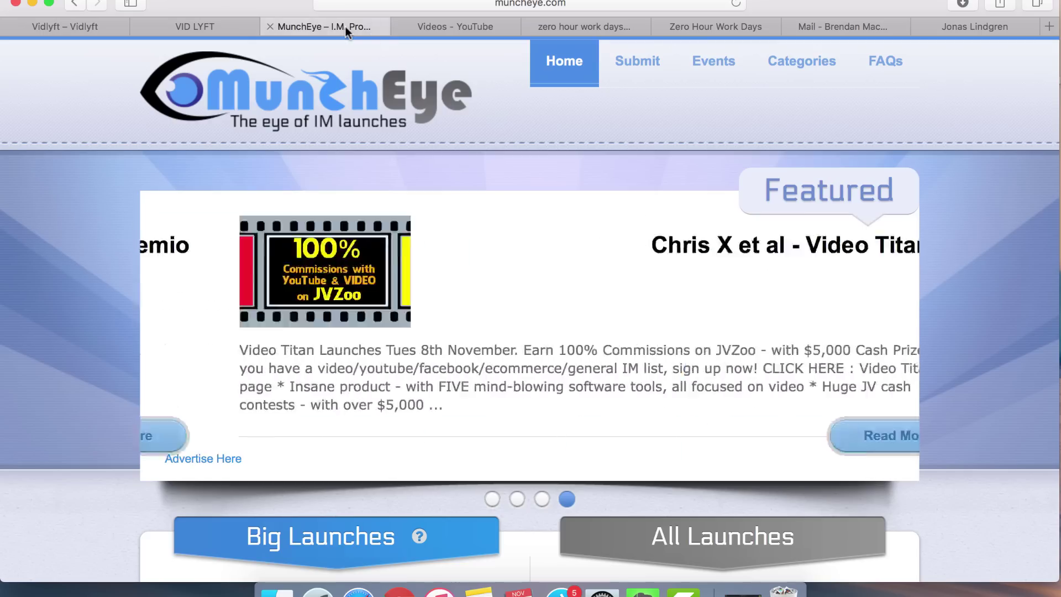
pyautogui.scroll(-5, 666, 373)
pyautogui.scroll(-5, 675, 285)
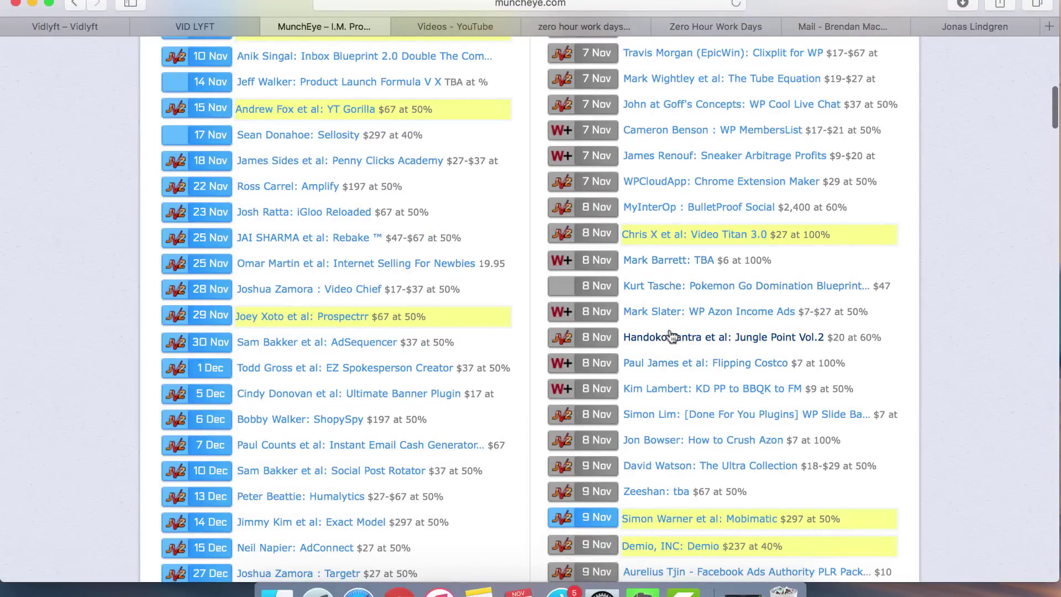
pyautogui.scroll(-1, 688, 291)
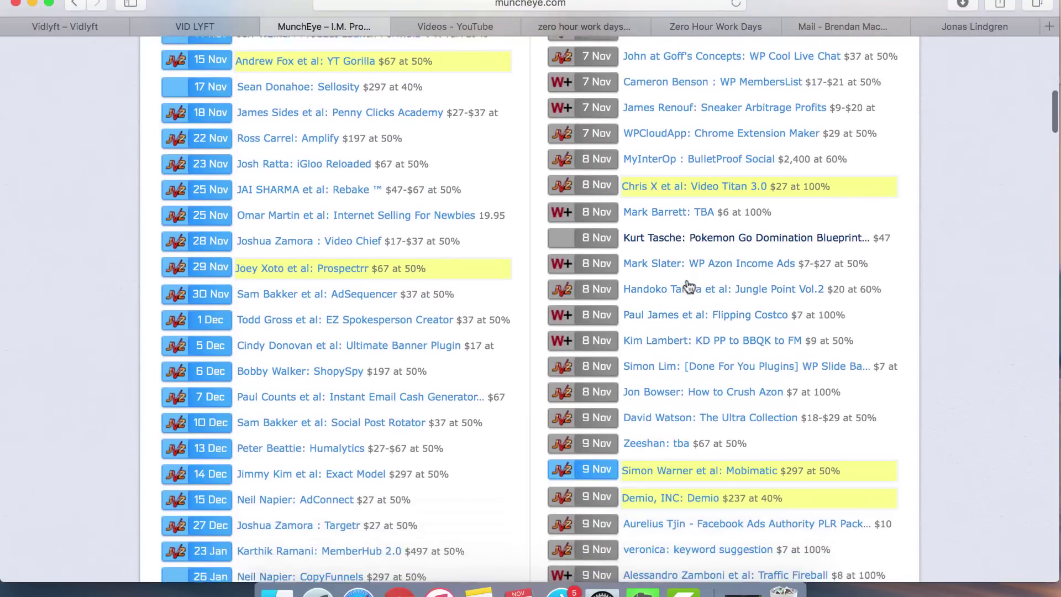
pyautogui.click(714, 26)
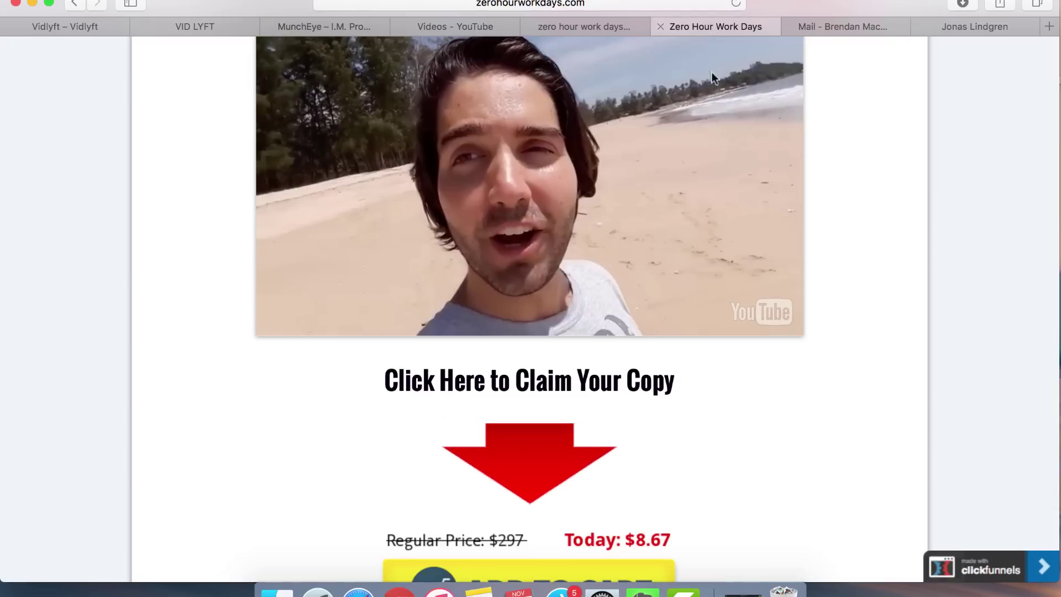
pyautogui.scroll(-3, 825, 173)
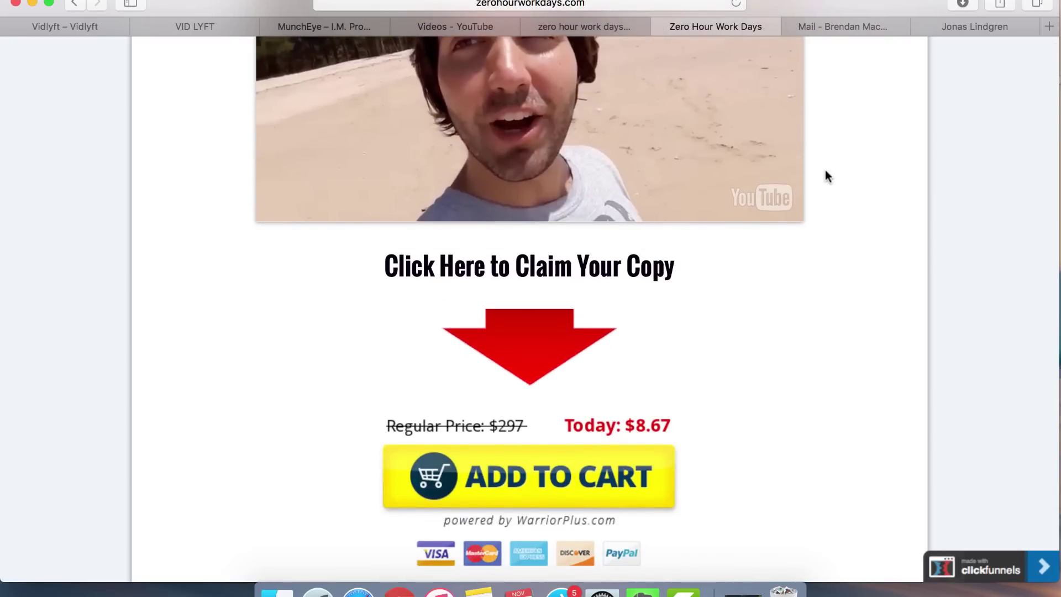
pyautogui.scroll(3, 825, 176)
pyautogui.scroll(2, 825, 175)
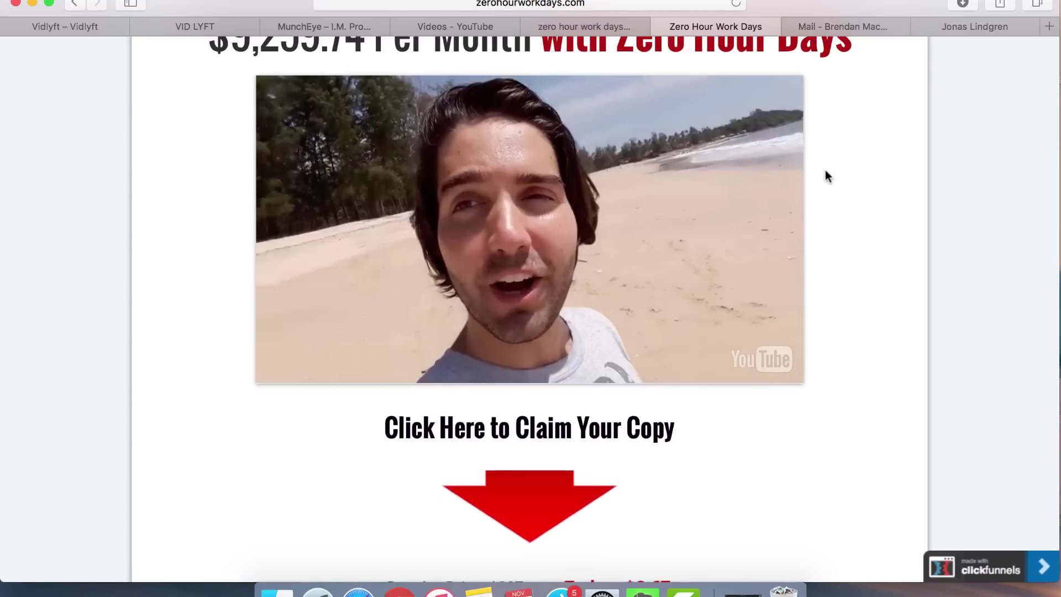
pyautogui.scroll(2, 825, 176)
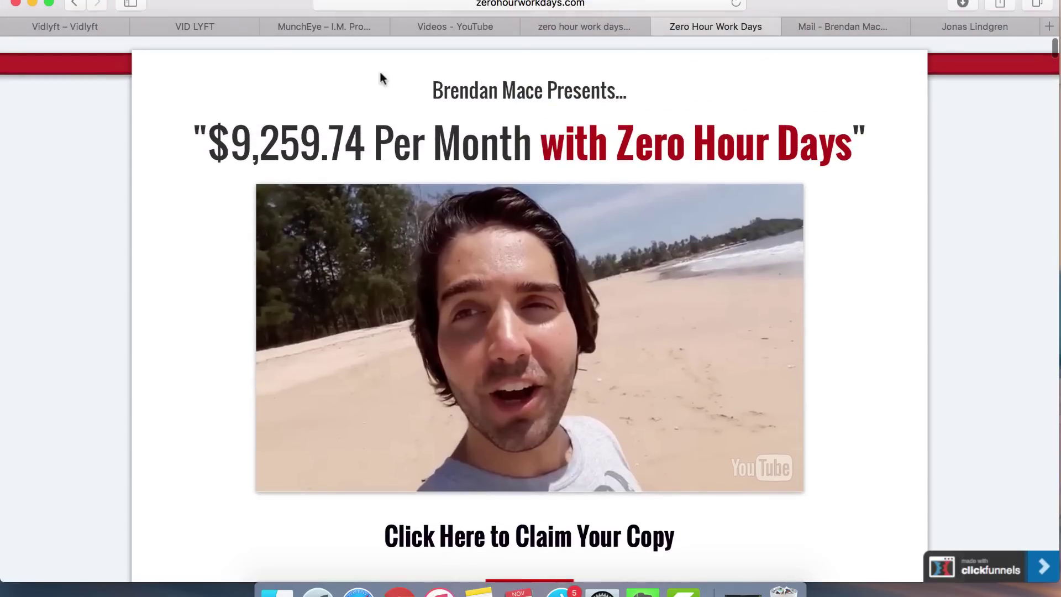
pyautogui.click(332, 26)
pyautogui.scroll(-3, 738, 320)
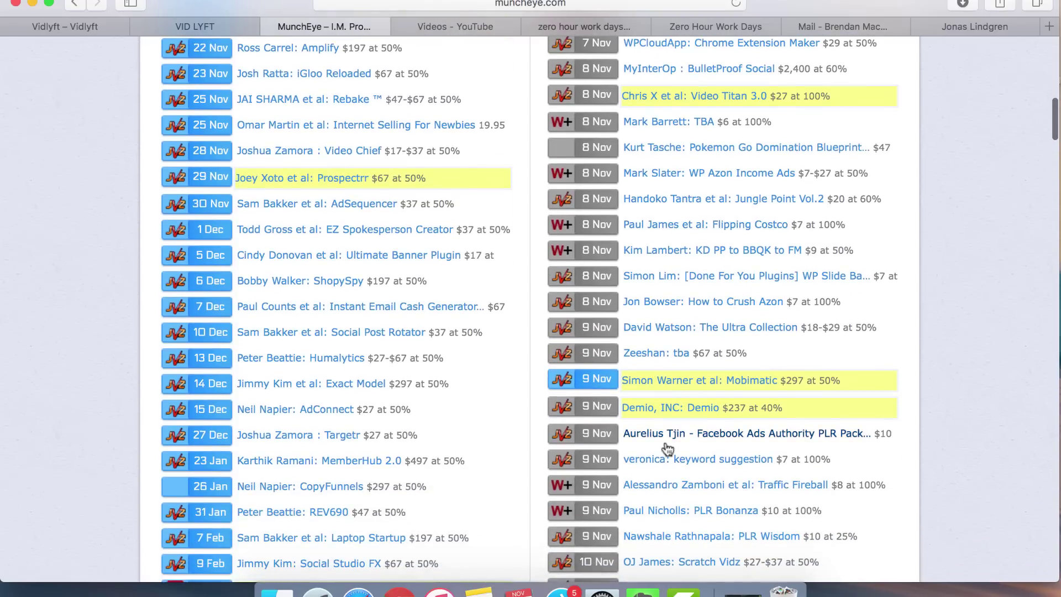
pyautogui.scroll(-5, 667, 449)
pyautogui.scroll(-1, 668, 449)
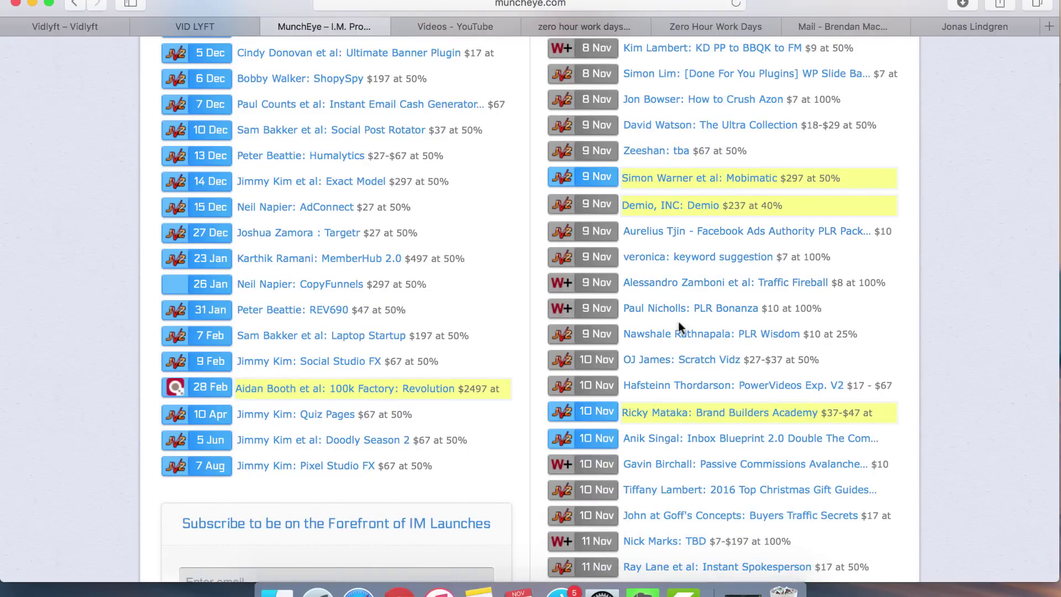
pyautogui.scroll(10, 747, 134)
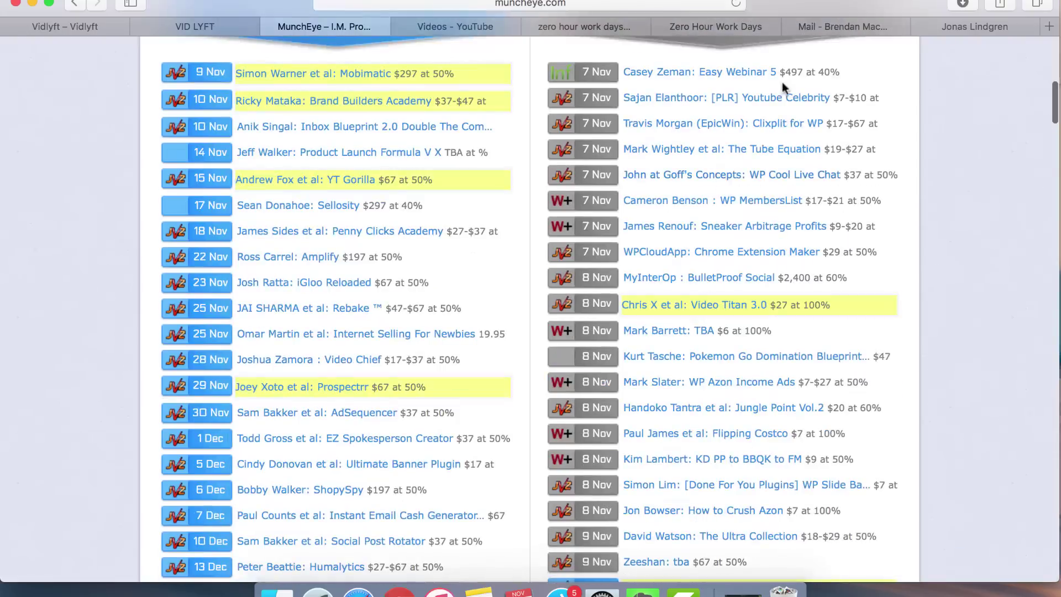
pyautogui.click(962, 26)
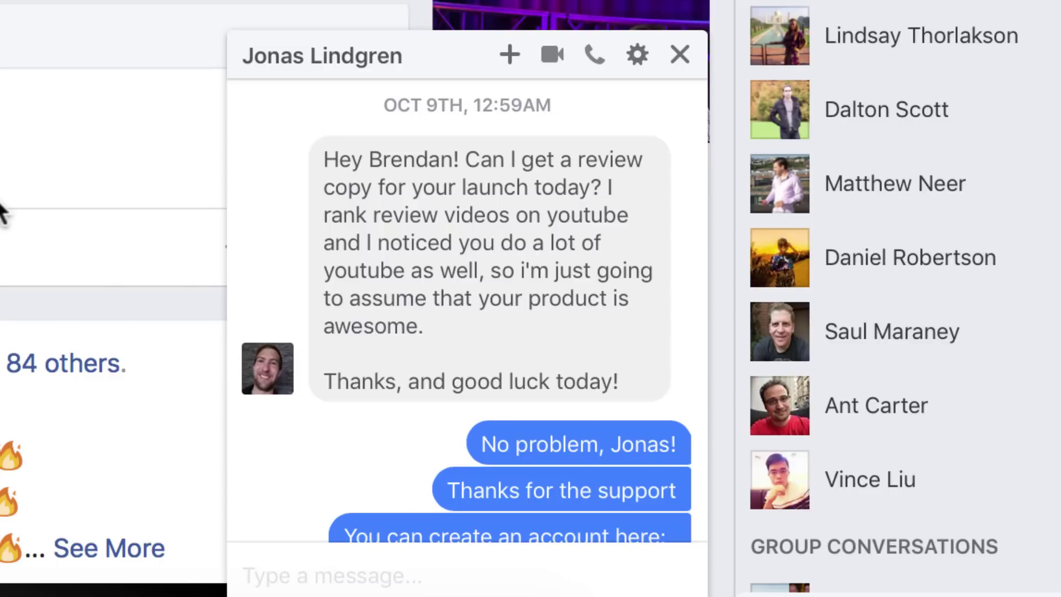
pyautogui.click(696, 24)
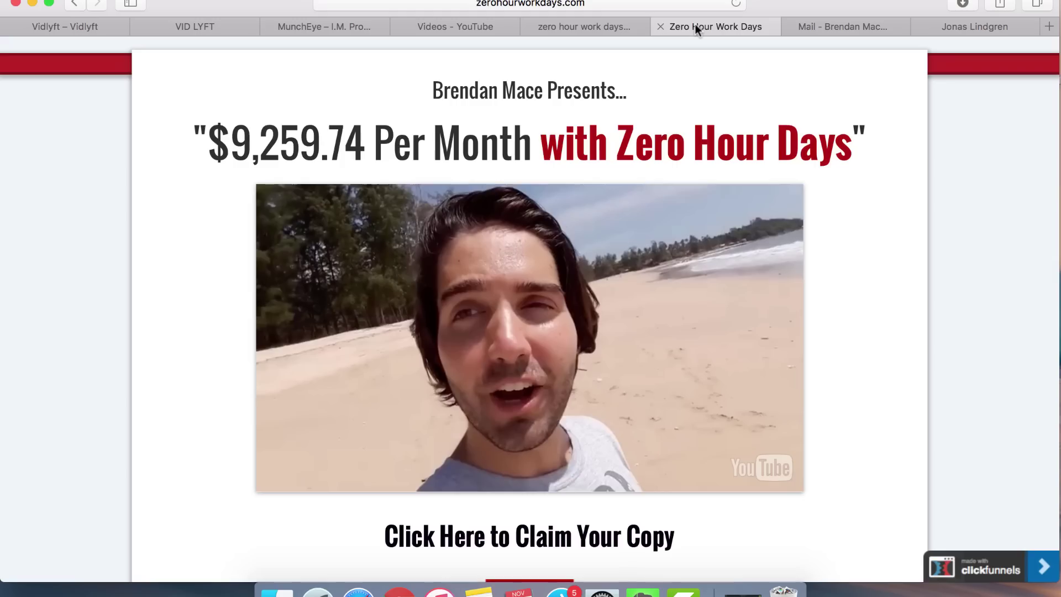
pyautogui.click(574, 26)
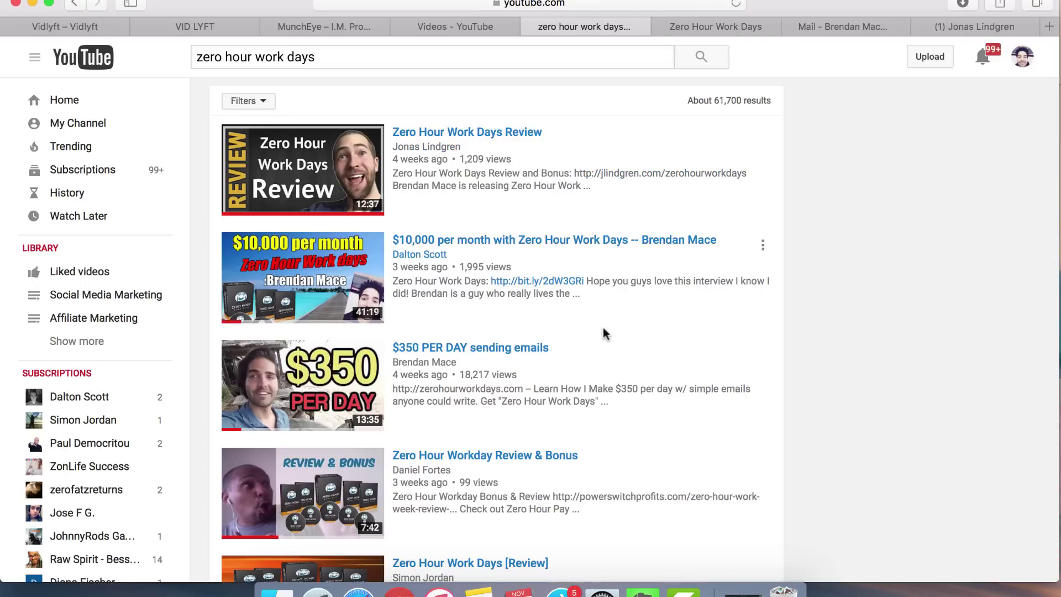
pyautogui.scroll(-3, 602, 328)
pyautogui.scroll(2, 604, 328)
pyautogui.scroll(1, 603, 328)
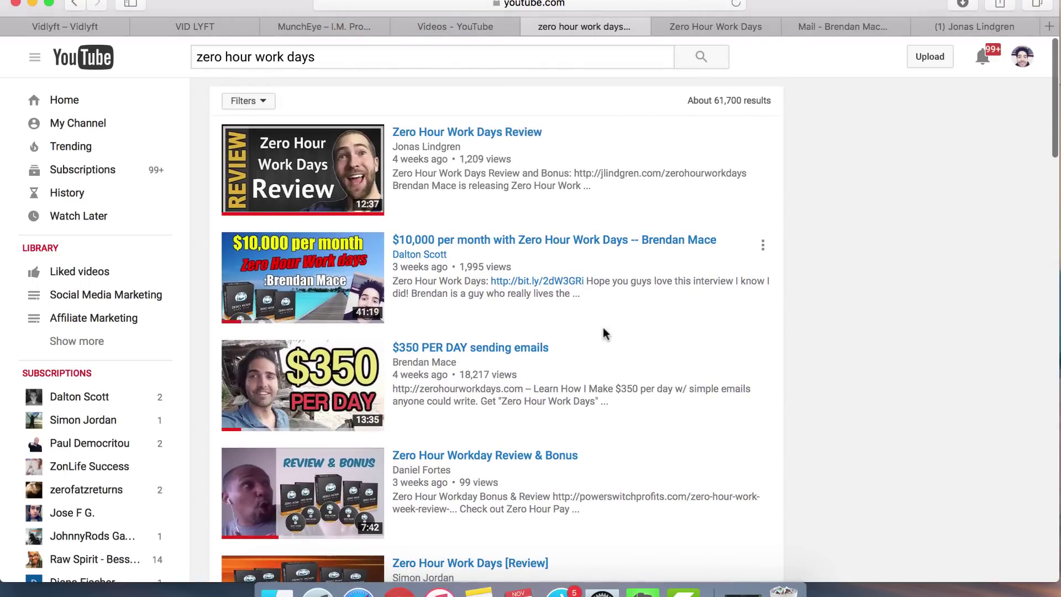
pyautogui.scroll(-1, 645, 290)
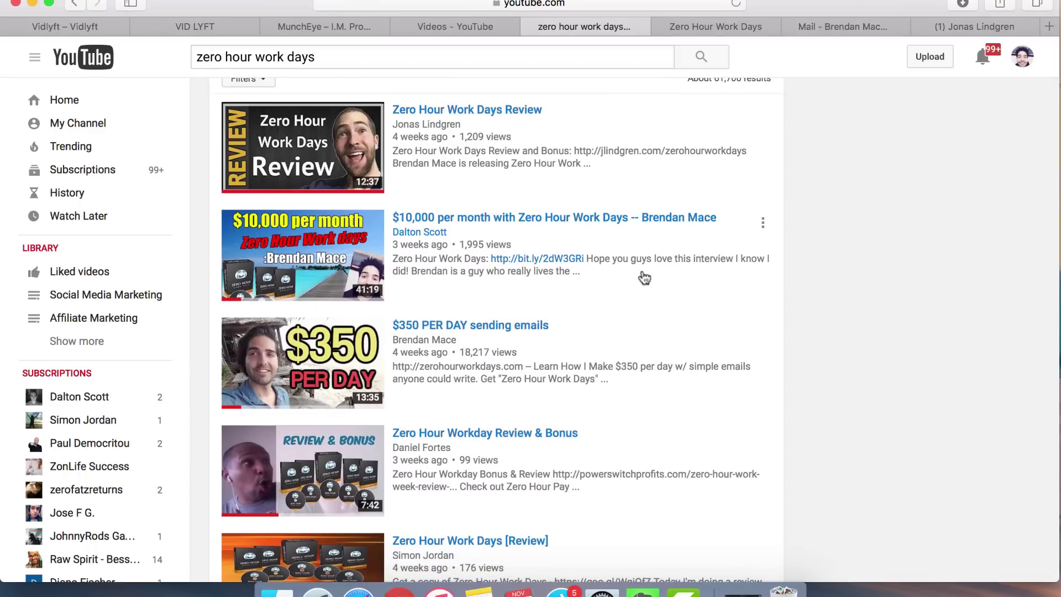
pyautogui.scroll(1, 644, 277)
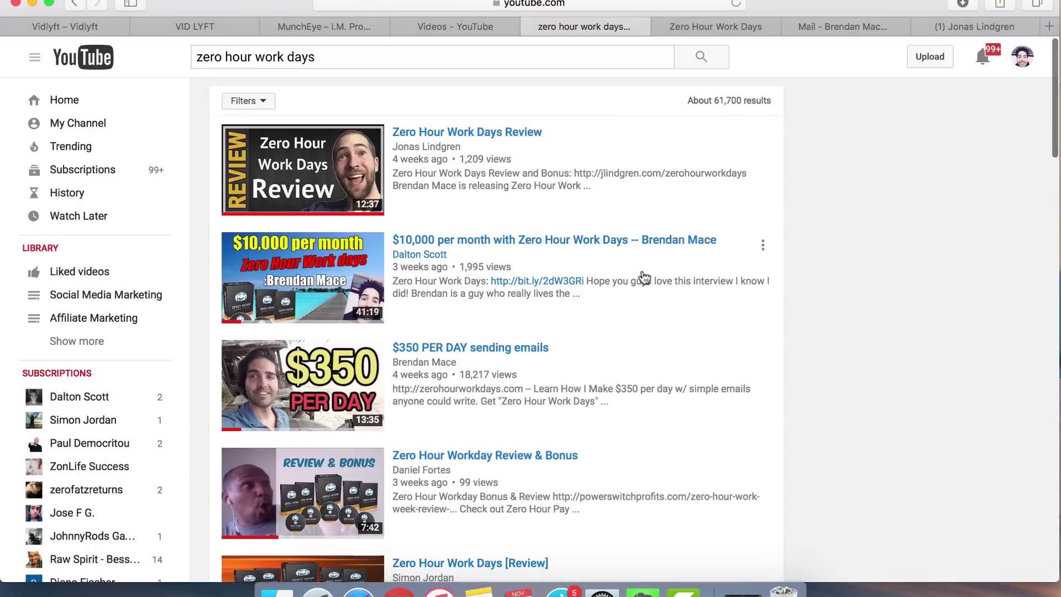
pyautogui.scroll(-10, 799, 332)
pyautogui.scroll(-1, 798, 332)
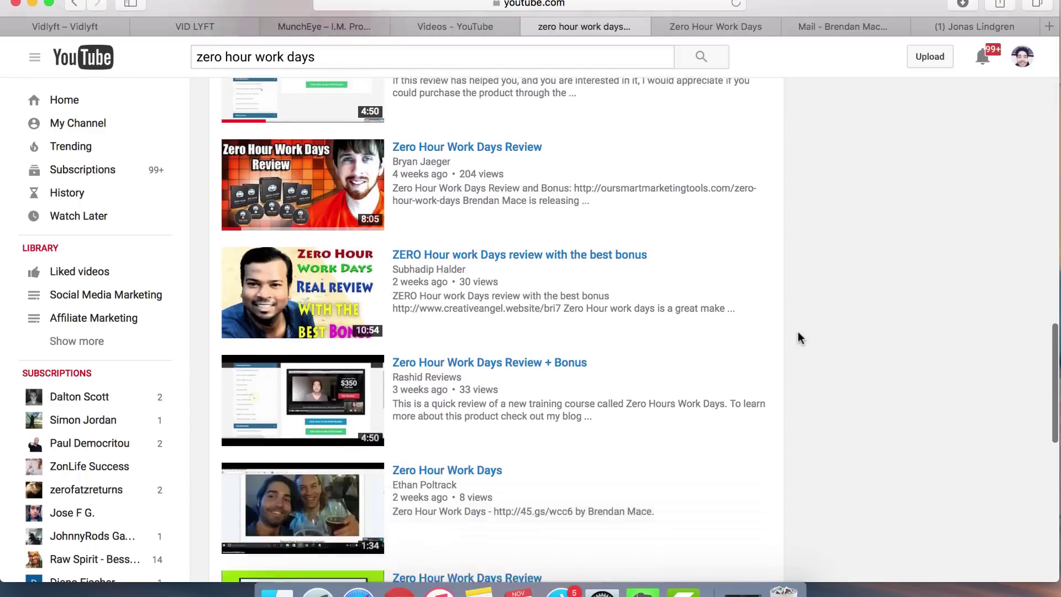
pyautogui.scroll(-2, 799, 332)
pyautogui.scroll(-1, 798, 332)
pyautogui.scroll(-3, 799, 337)
pyautogui.scroll(-4, 798, 336)
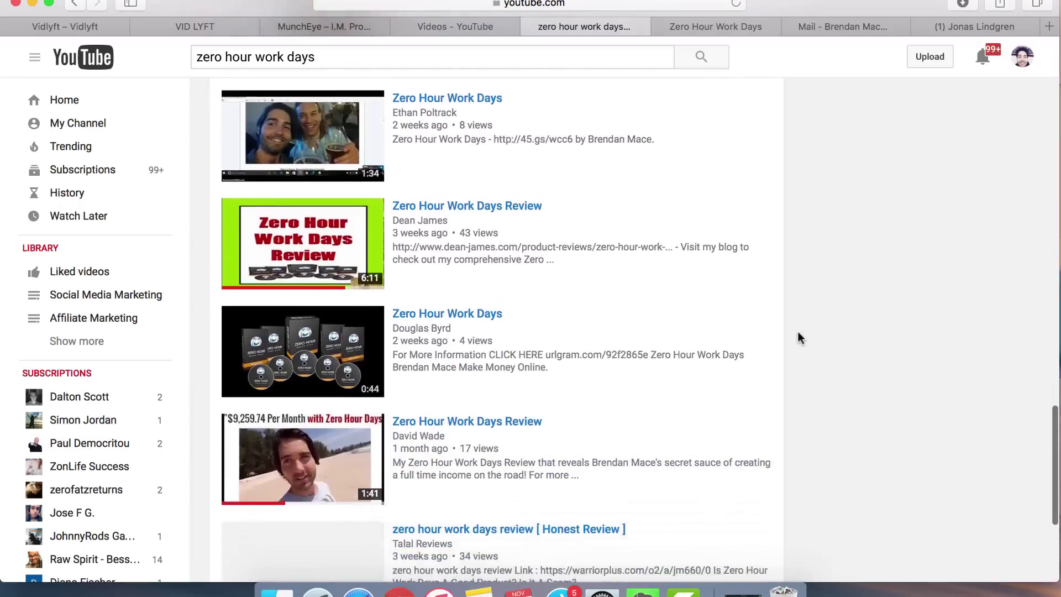
pyautogui.scroll(-5, 799, 337)
pyautogui.scroll(3, 794, 238)
pyautogui.scroll(3, 793, 238)
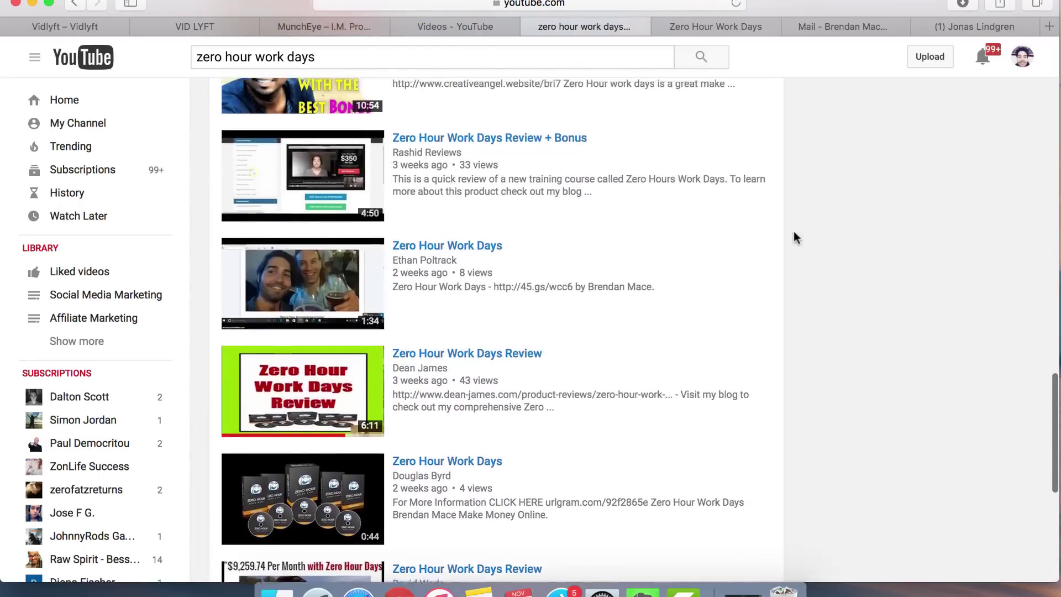
pyautogui.scroll(5, 794, 238)
pyautogui.scroll(4, 793, 238)
pyautogui.scroll(5, 793, 238)
pyautogui.scroll(1, 794, 239)
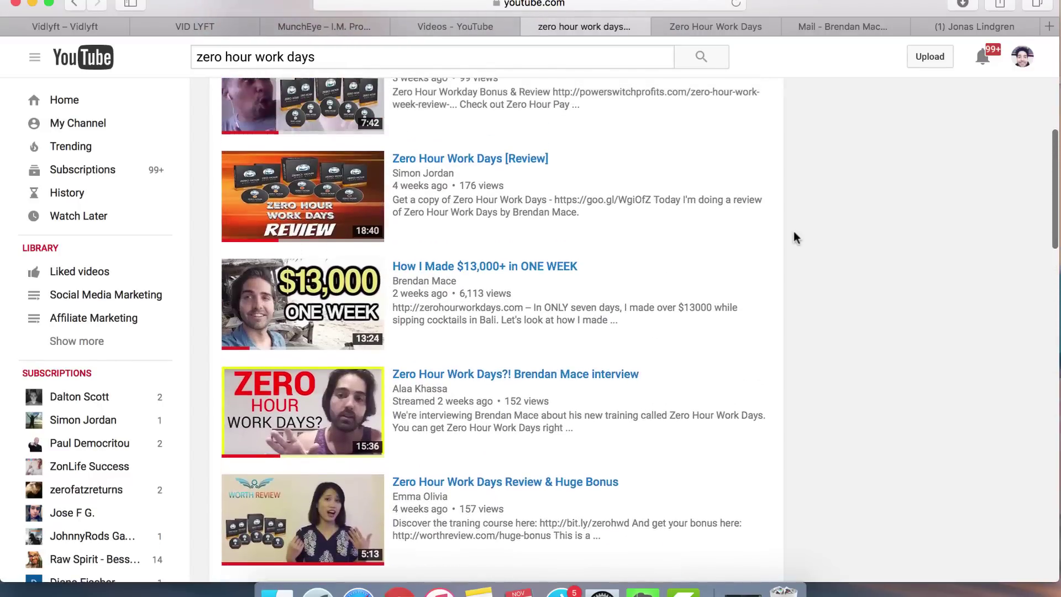
pyautogui.scroll(1, 794, 238)
pyautogui.scroll(2, 794, 239)
pyautogui.scroll(3, 793, 238)
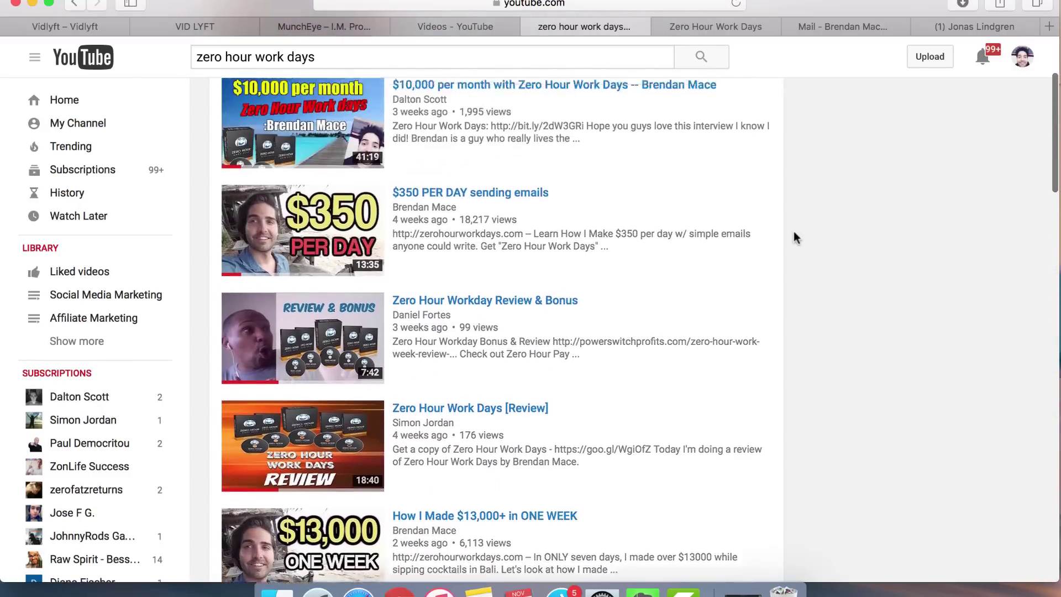
pyautogui.scroll(3, 794, 238)
pyautogui.scroll(2, 793, 239)
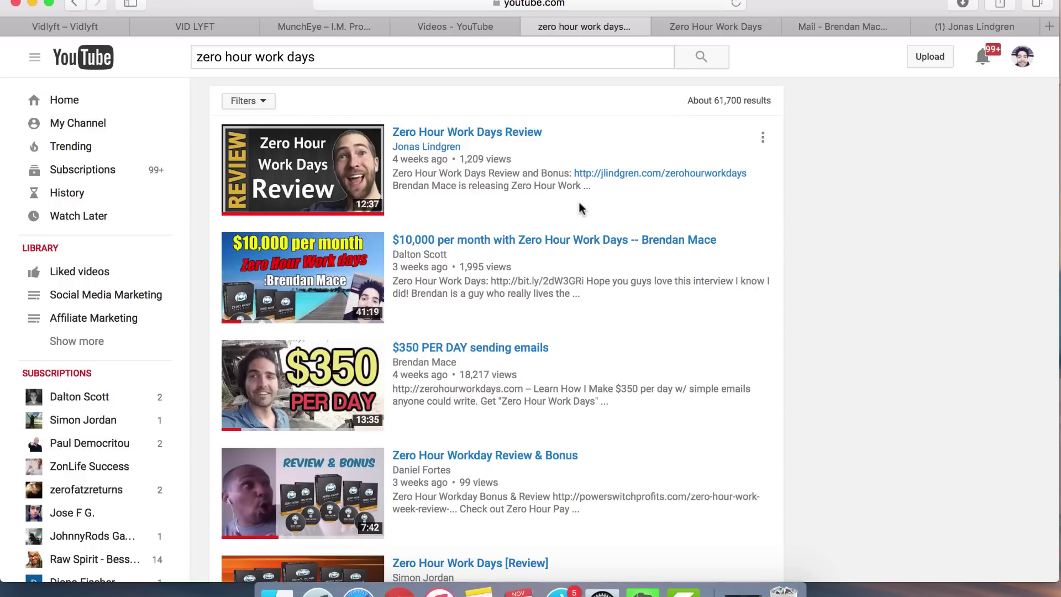
# Step: Highlight the Basic plan's 'Rank 10 Videos Per Month' limit on the Vidlyft sales page
pyautogui.click(196, 26)
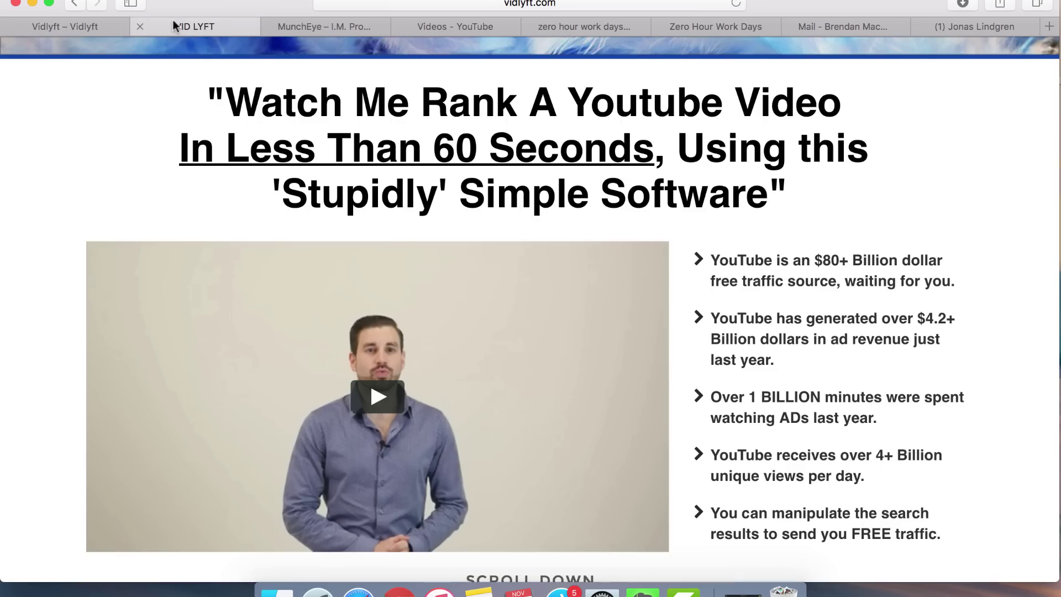
pyautogui.scroll(-5, 788, 379)
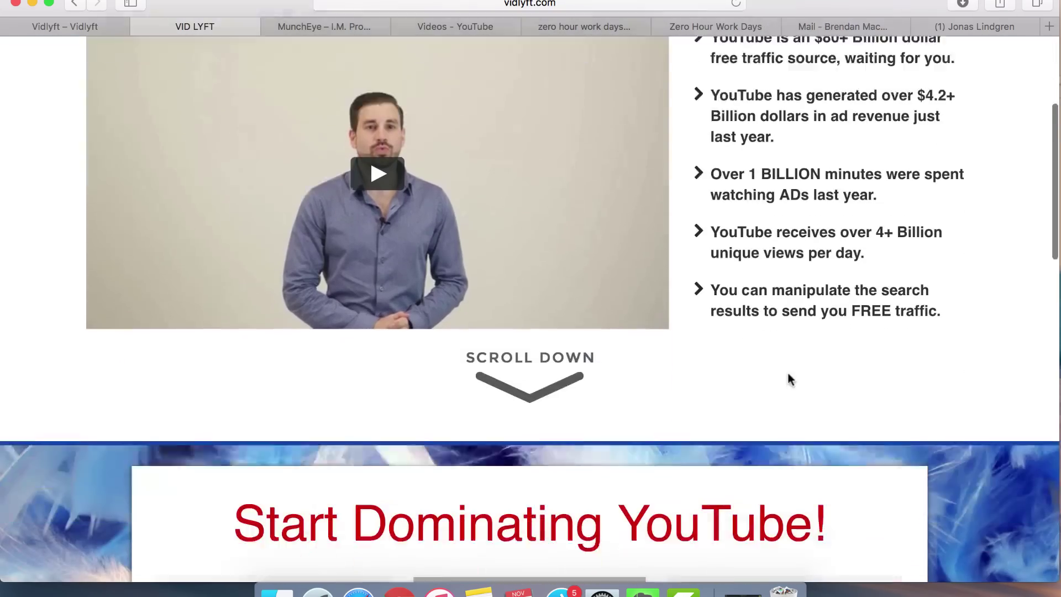
pyautogui.scroll(-5, 789, 379)
pyautogui.scroll(-5, 788, 379)
pyautogui.scroll(-5, 789, 379)
pyautogui.scroll(-2, 788, 379)
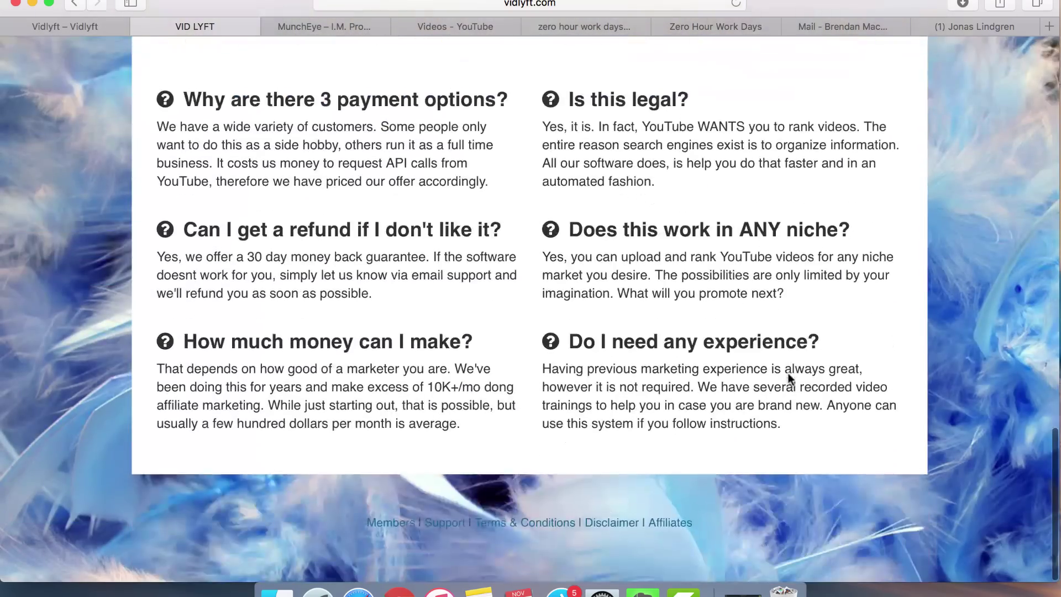
pyautogui.scroll(10, 788, 380)
pyautogui.scroll(2, 789, 379)
pyautogui.scroll(2, 787, 330)
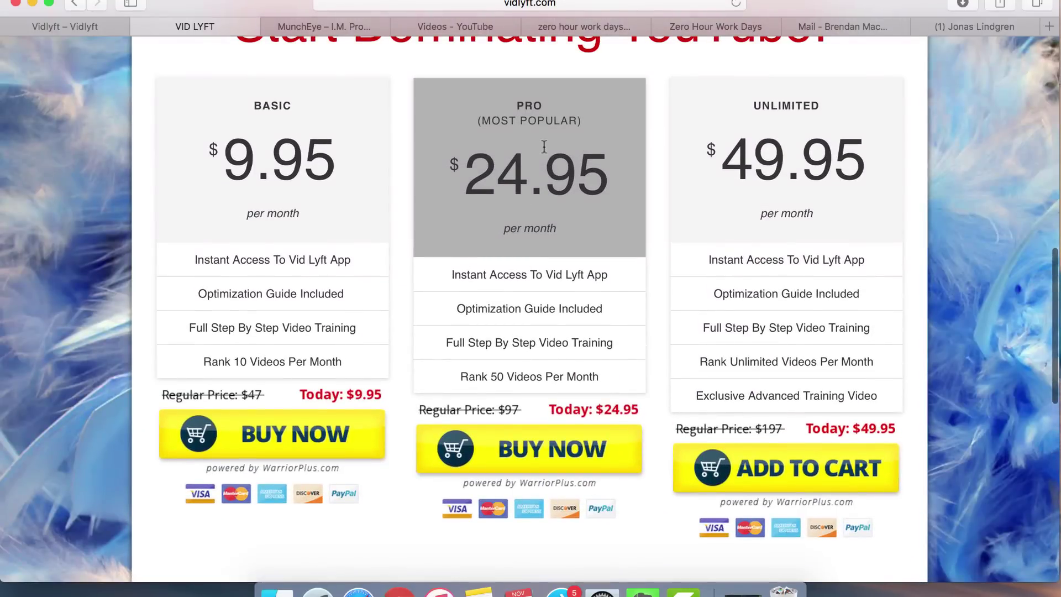
pyautogui.scroll(2, 580, 102)
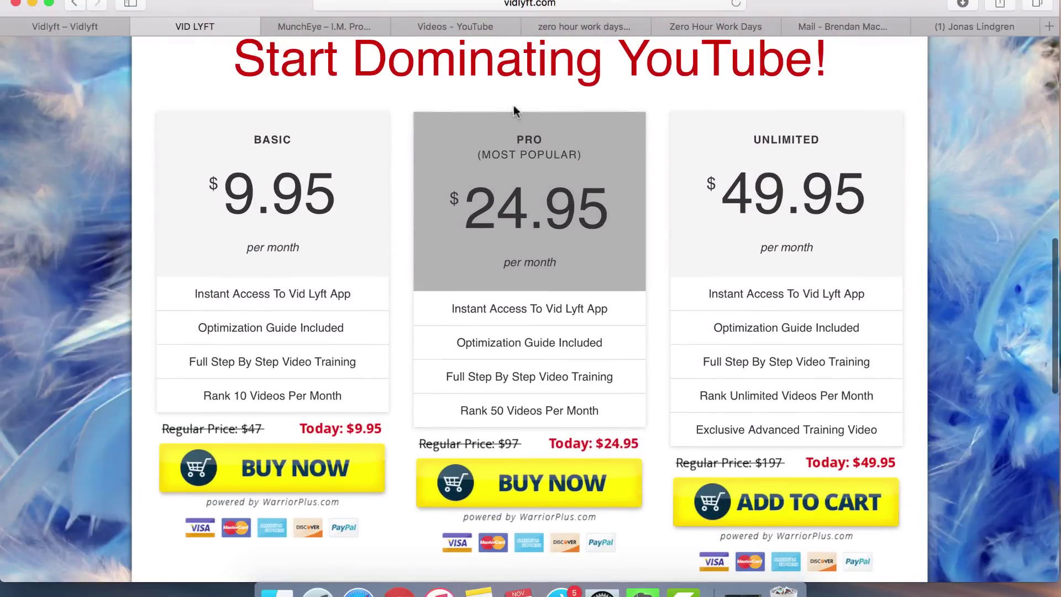
pyautogui.scroll(1, 504, 197)
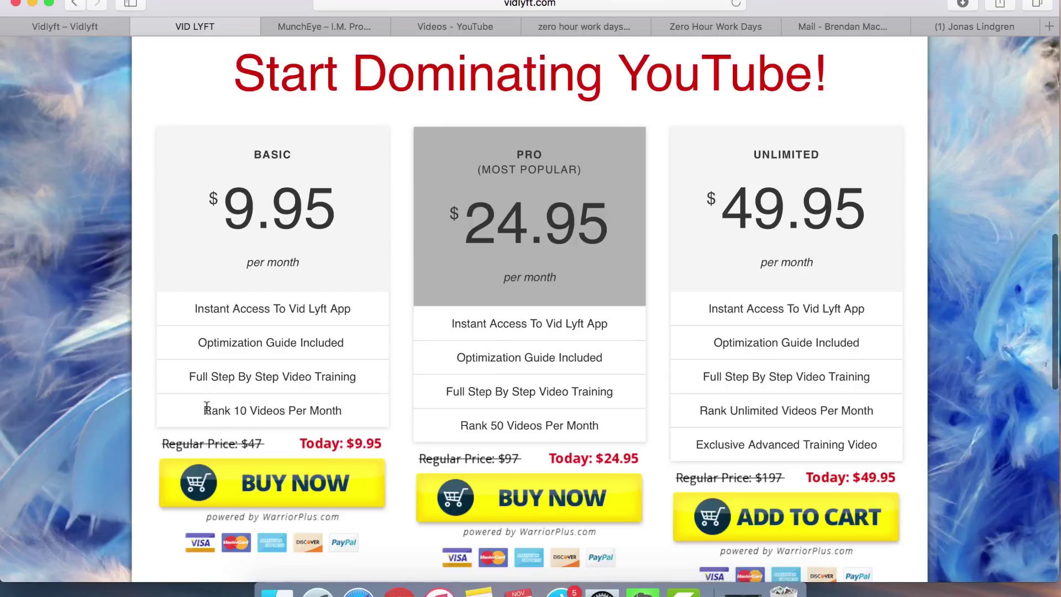
pyautogui.moveTo(207, 407); pyautogui.dragTo(345, 411)
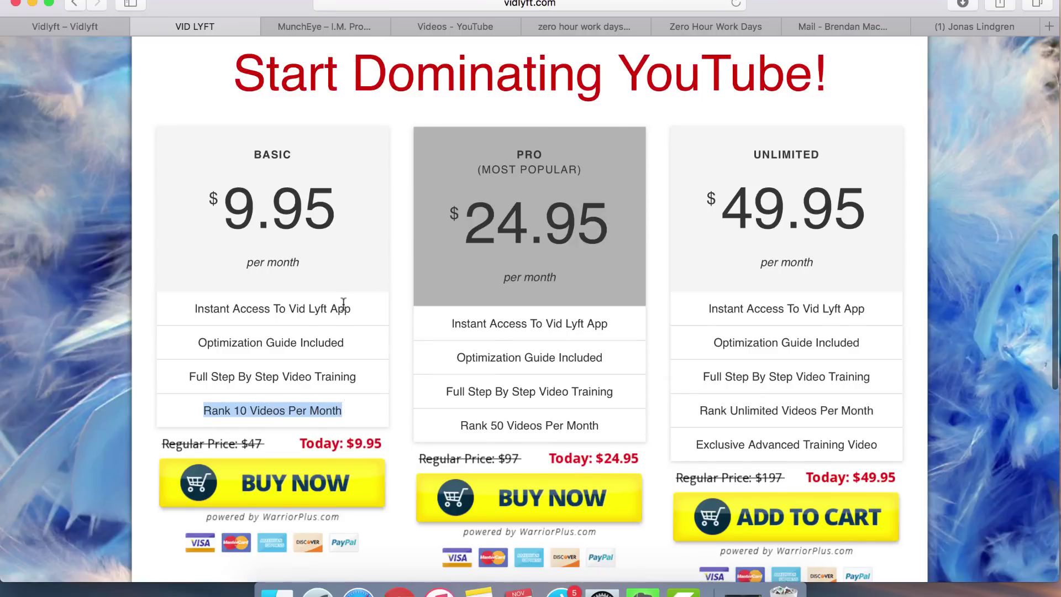
pyautogui.scroll(5, 344, 304)
pyautogui.click(67, 25)
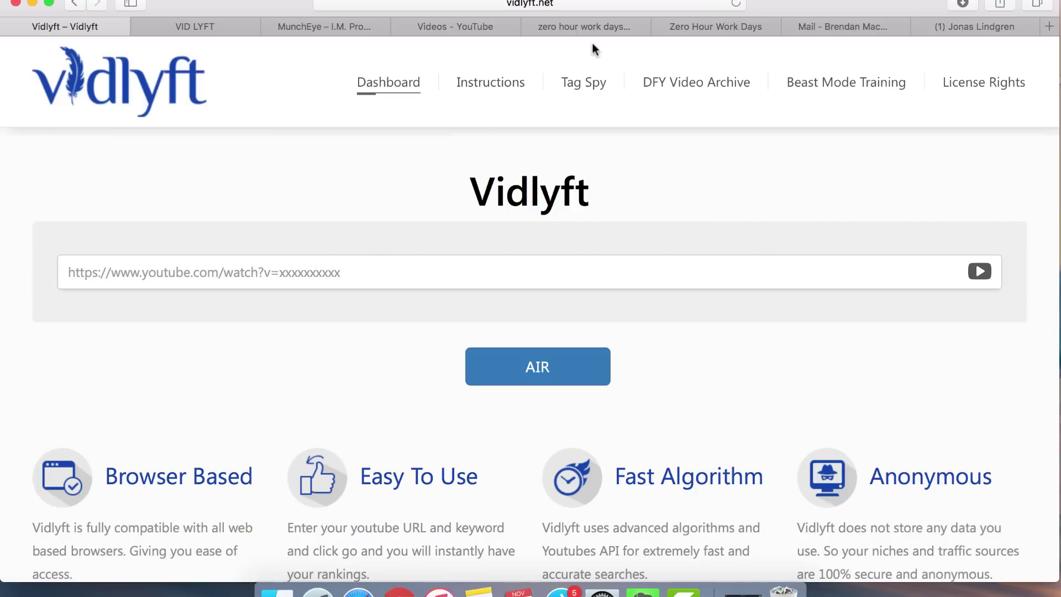
pyautogui.click(476, 27)
pyautogui.click(581, 27)
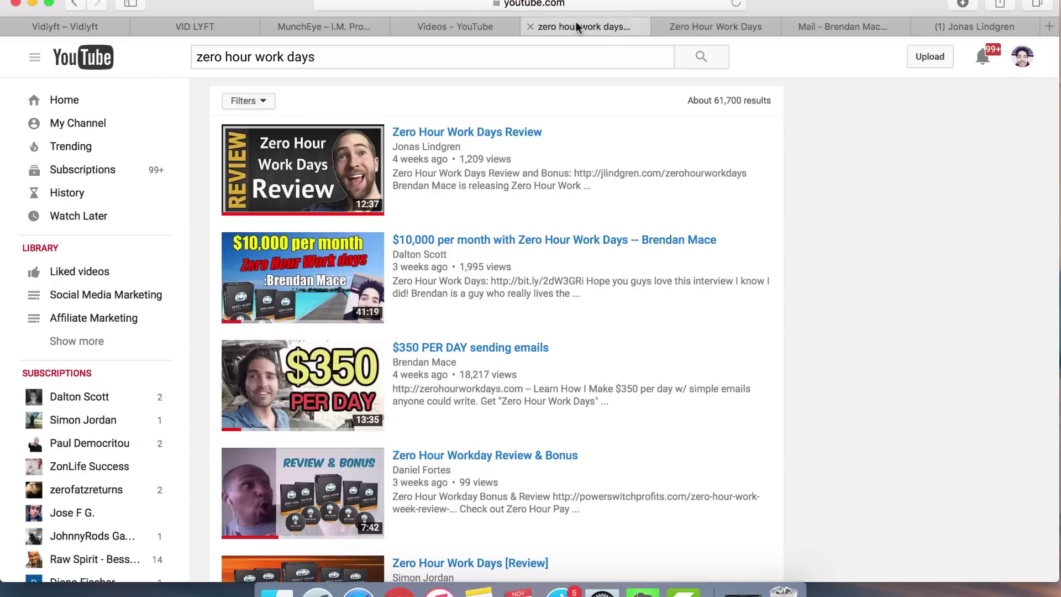
pyautogui.scroll(-2, 643, 216)
pyautogui.scroll(2, 580, 191)
pyautogui.scroll(-2, 581, 299)
pyautogui.scroll(-2, 583, 303)
pyautogui.scroll(4, 583, 303)
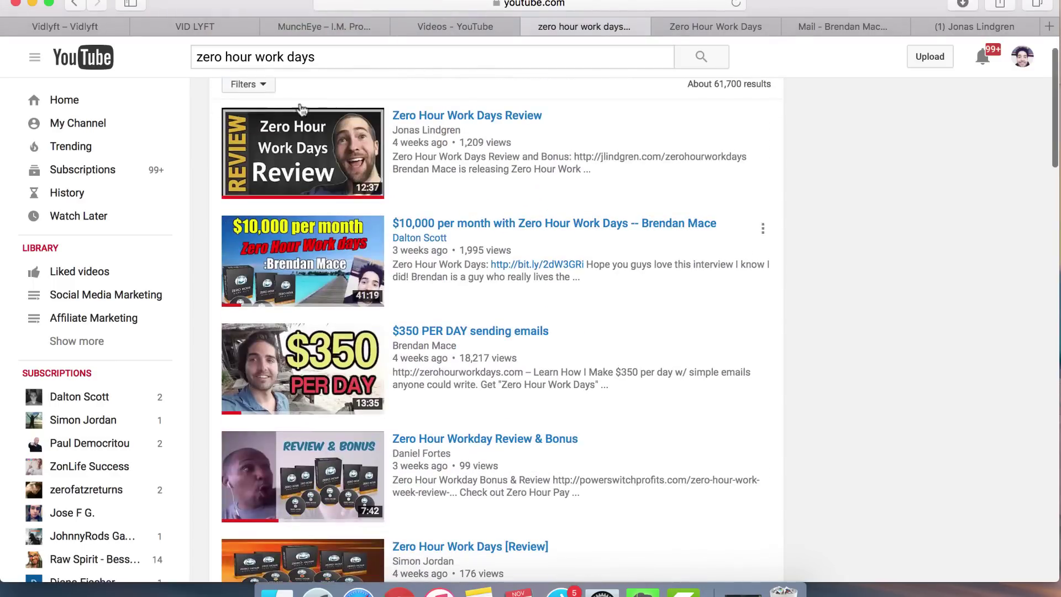
pyautogui.click(210, 27)
pyautogui.scroll(1, 375, 315)
pyautogui.scroll(5, 374, 314)
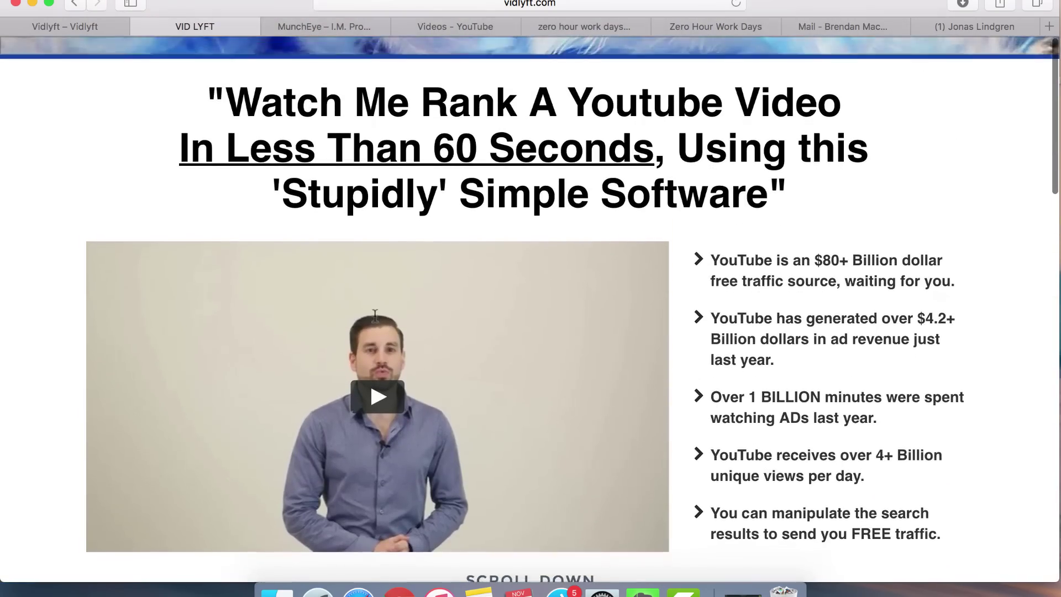
pyautogui.scroll(-4, 375, 314)
pyautogui.scroll(-3, 374, 315)
pyautogui.scroll(-3, 375, 315)
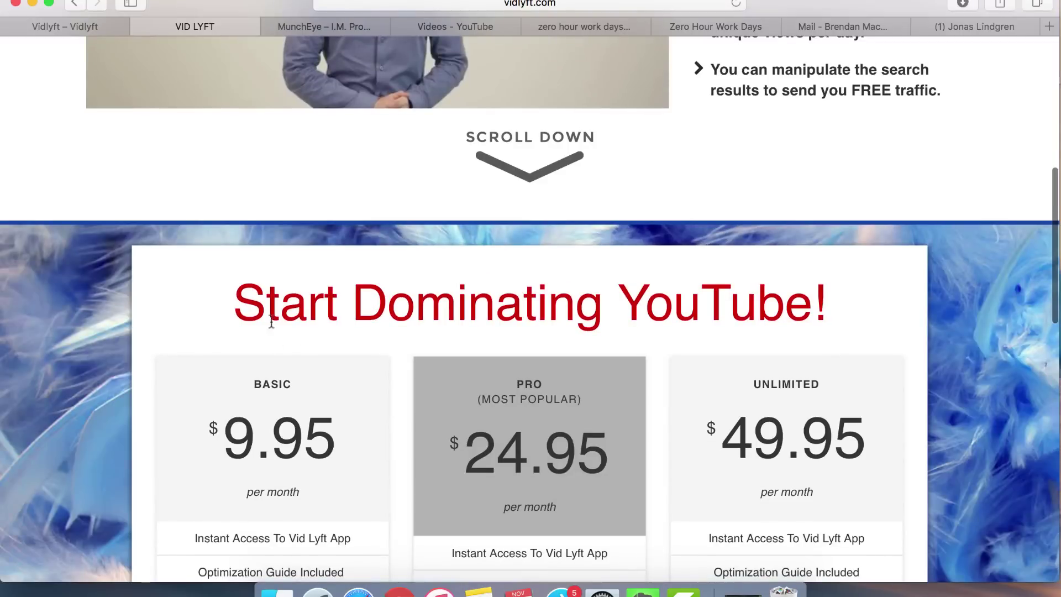
pyautogui.moveTo(271, 322); pyautogui.dragTo(788, 323)
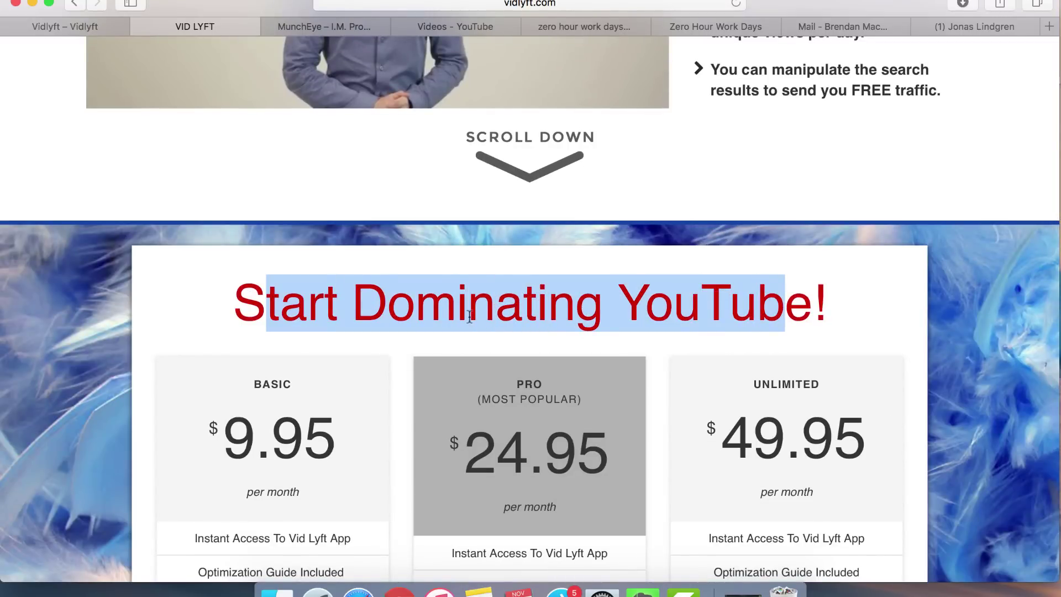
pyautogui.scroll(-2, 431, 273)
pyautogui.scroll(-1, 389, 221)
pyautogui.scroll(-1, 376, 207)
pyautogui.scroll(-1, 375, 203)
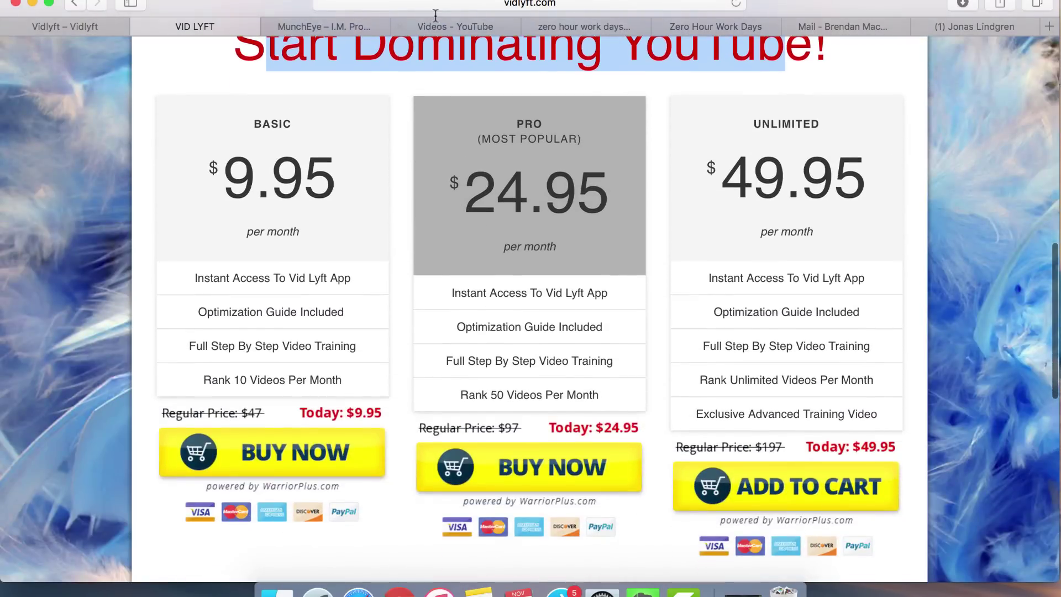
pyautogui.click(435, 19)
pyautogui.scroll(-4, 467, 208)
pyautogui.scroll(2, 465, 213)
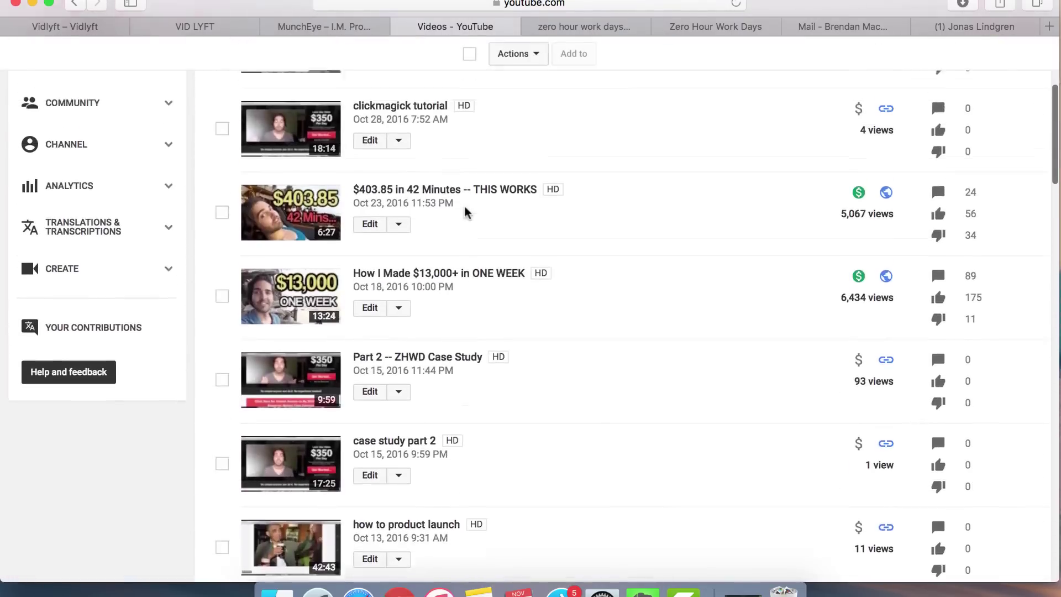
pyautogui.scroll(1, 464, 213)
pyautogui.scroll(2, 465, 194)
pyautogui.click(91, 25)
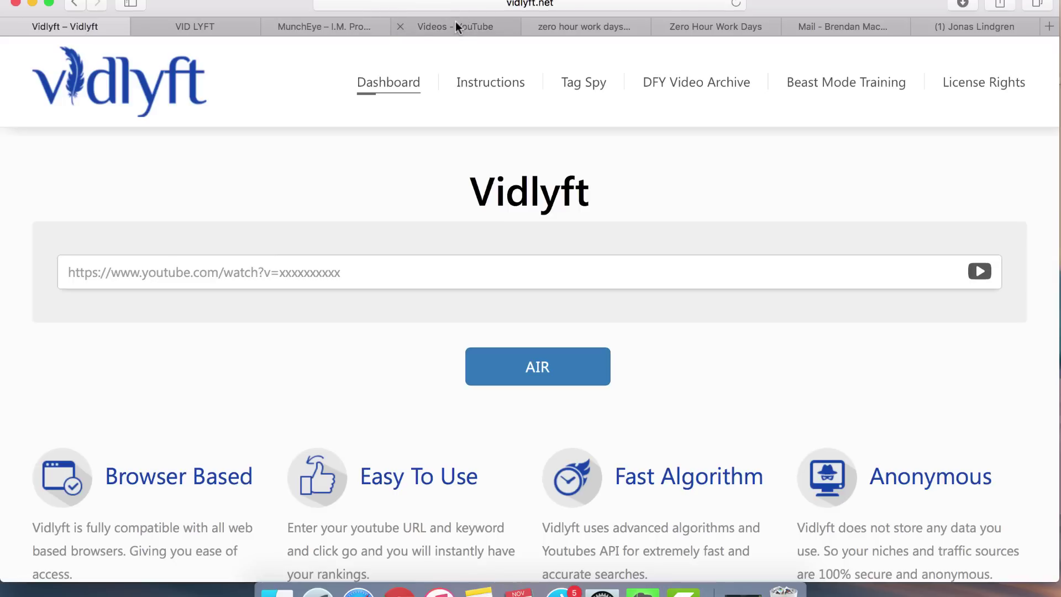
pyautogui.click(583, 25)
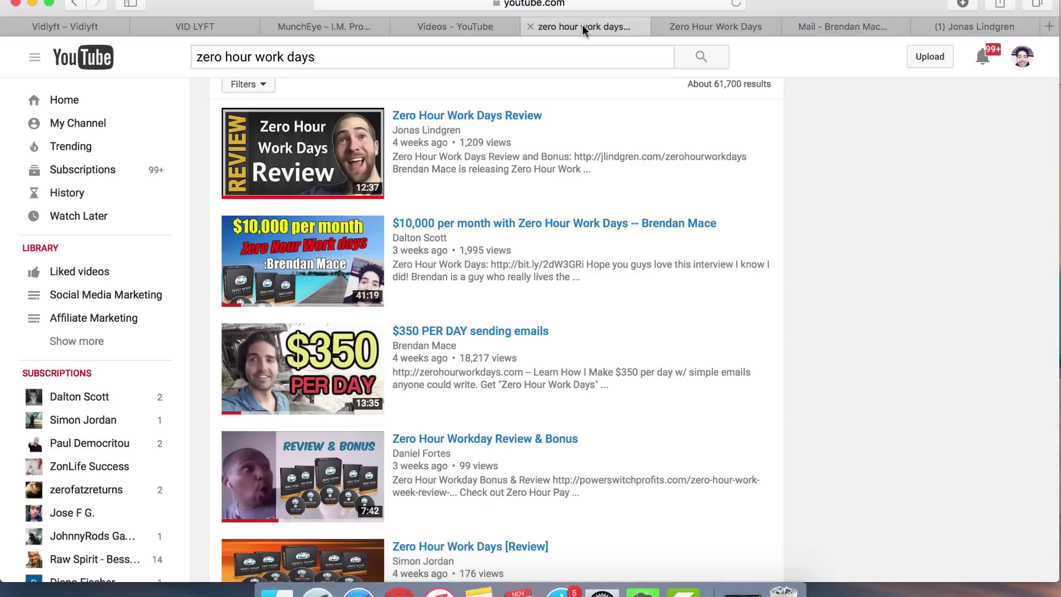
pyautogui.scroll(1, 590, 159)
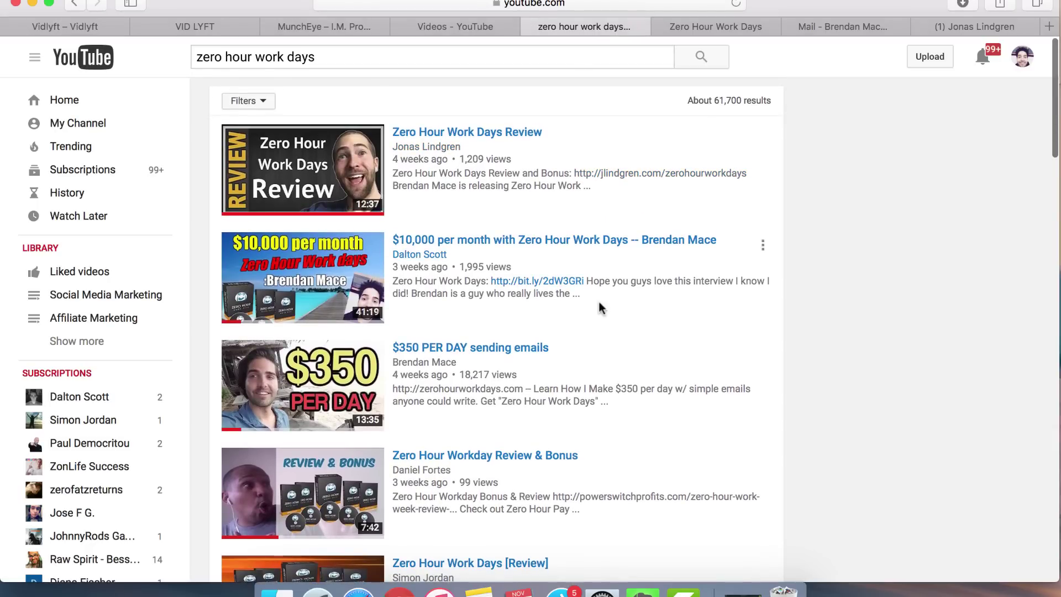
# Step: Edit the YouTube query to 'zero hour work days review' and highlight it
pyautogui.click(442, 60)
pyautogui.write('r')
pyautogui.write('e')
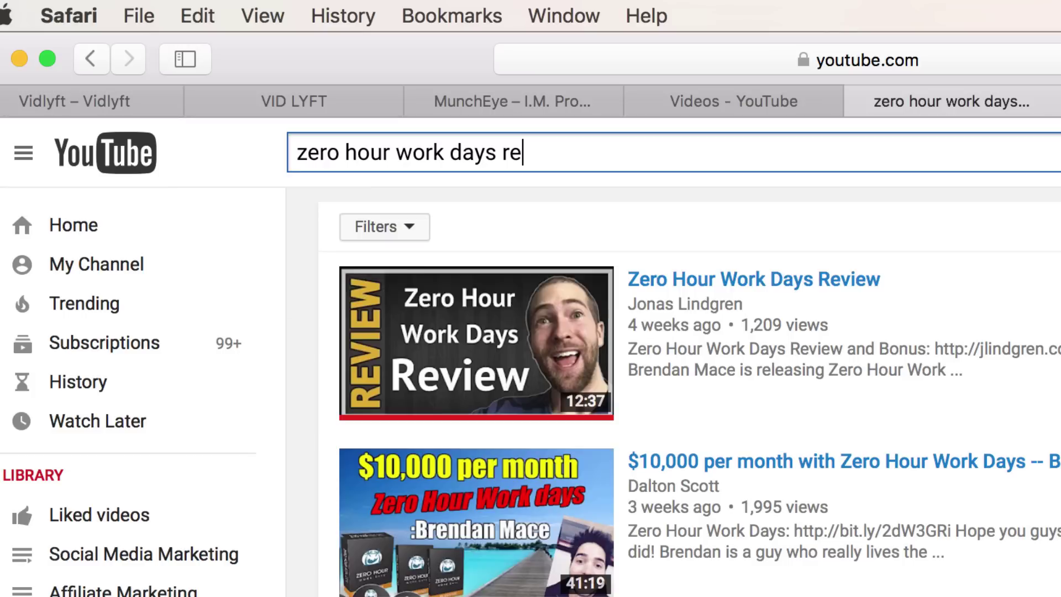
pyautogui.write('view')
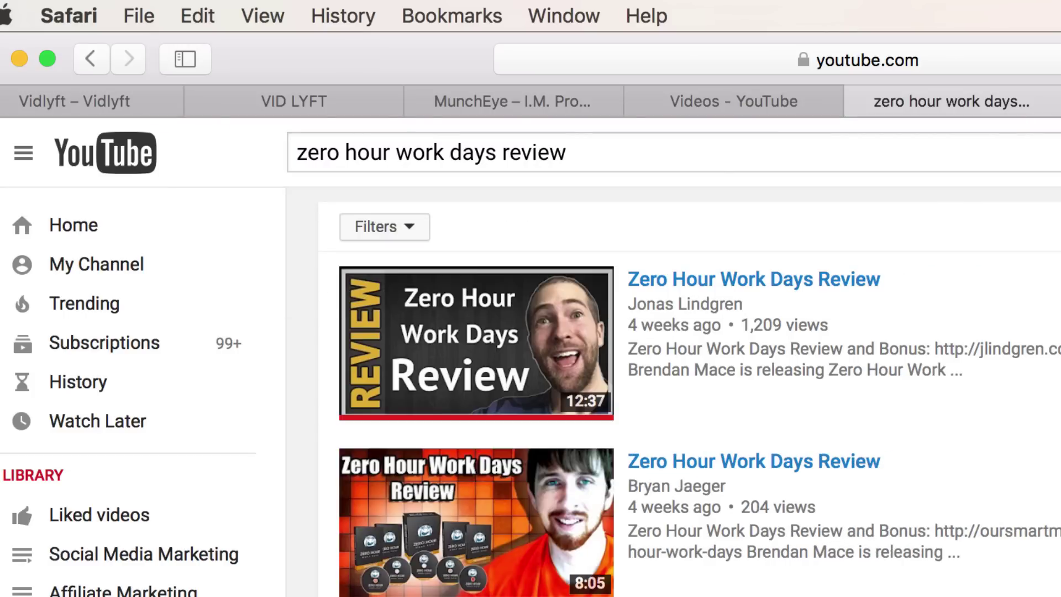
pyautogui.moveTo(608, 150); pyautogui.dragTo(286, 152)
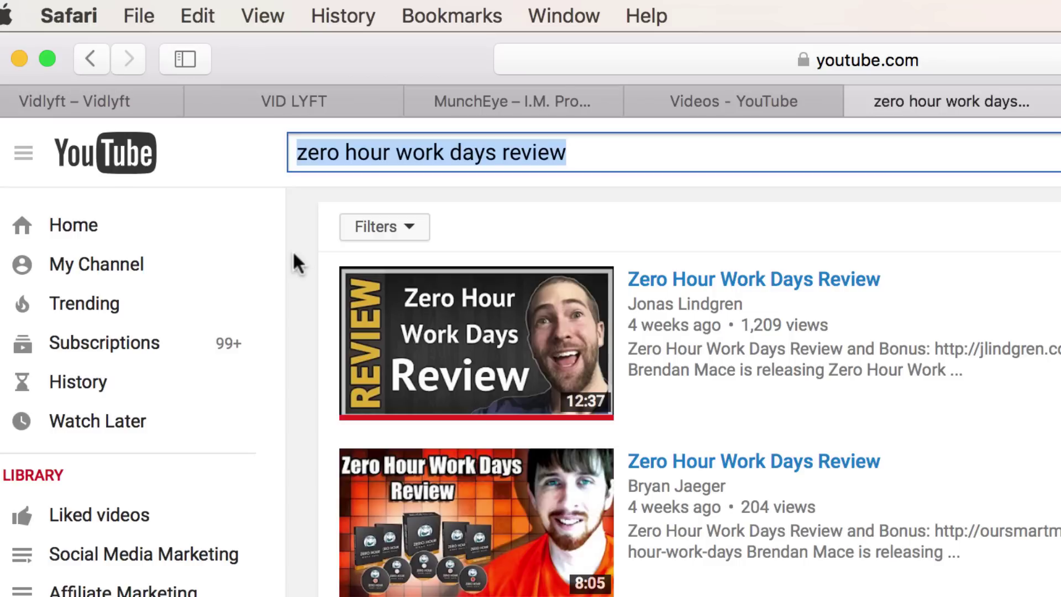
# Step: Revisit the Vidlyft sales page, then reselect the review query in the YouTube search box
pyautogui.click(332, 100)
pyautogui.scroll(15, 422, 126)
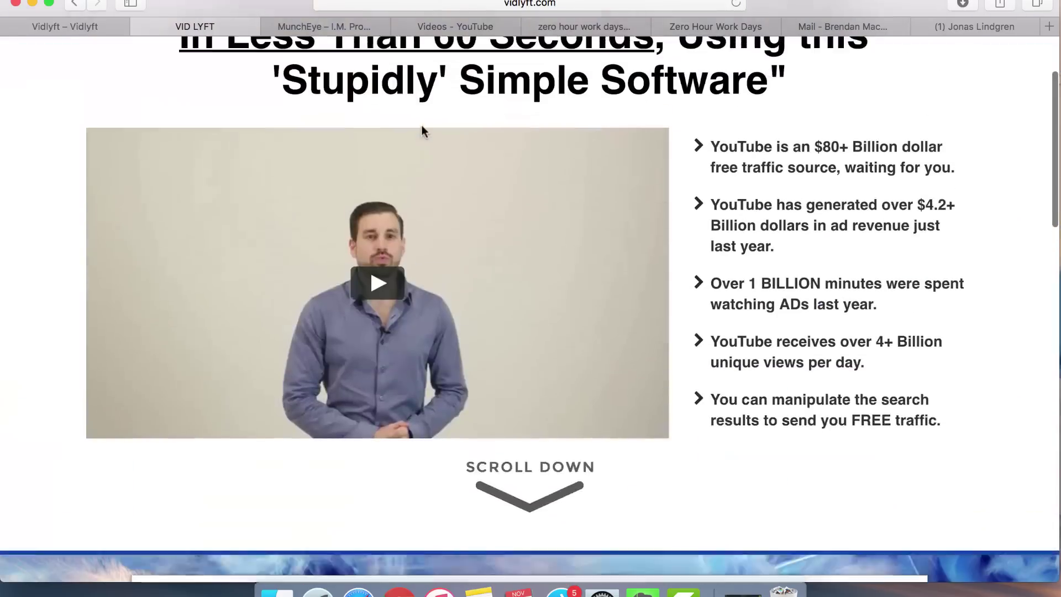
pyautogui.scroll(2, 423, 125)
pyautogui.scroll(-2, 422, 126)
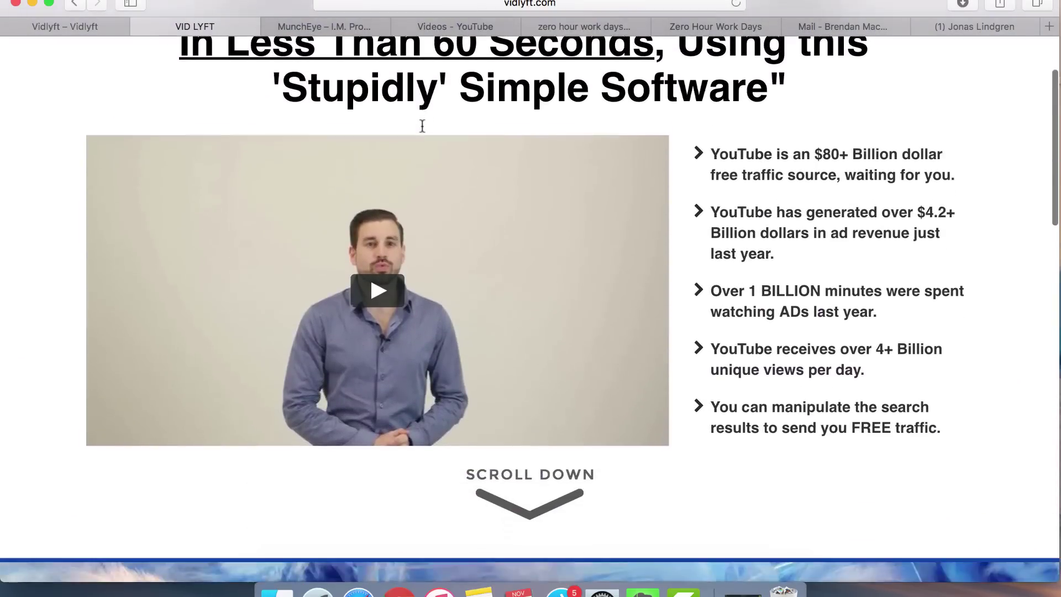
pyautogui.scroll(2, 421, 125)
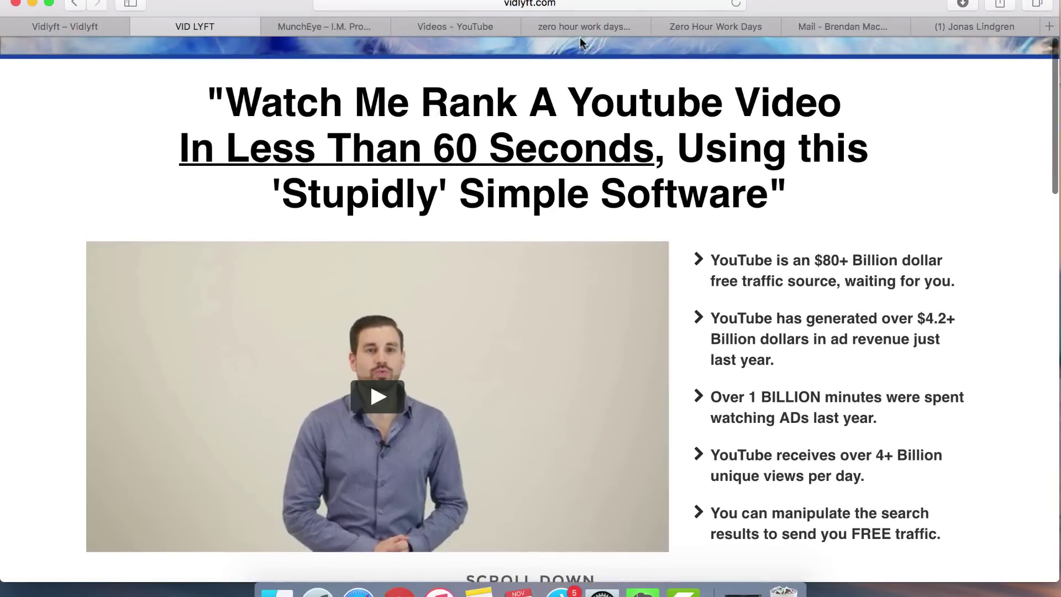
pyautogui.click(579, 24)
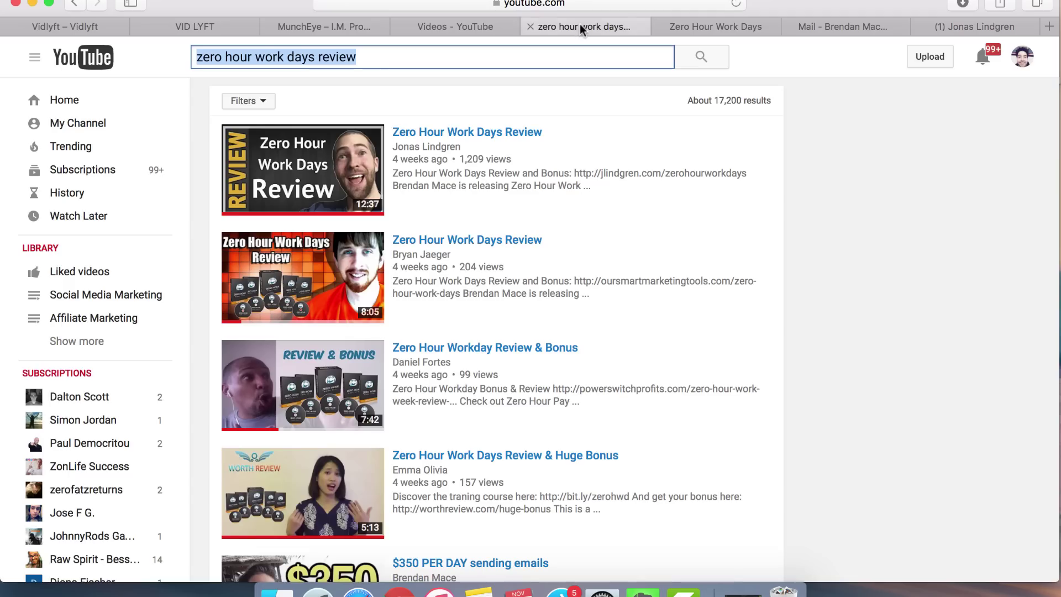
pyautogui.click(347, 53)
pyautogui.moveTo(375, 56); pyautogui.dragTo(180, 60)
# Step: Scroll MunchEye's November and December launches, then bring up the Vidlyft sales page
pyautogui.click(325, 27)
pyautogui.scroll(-3, 696, 379)
pyautogui.scroll(-3, 696, 379)
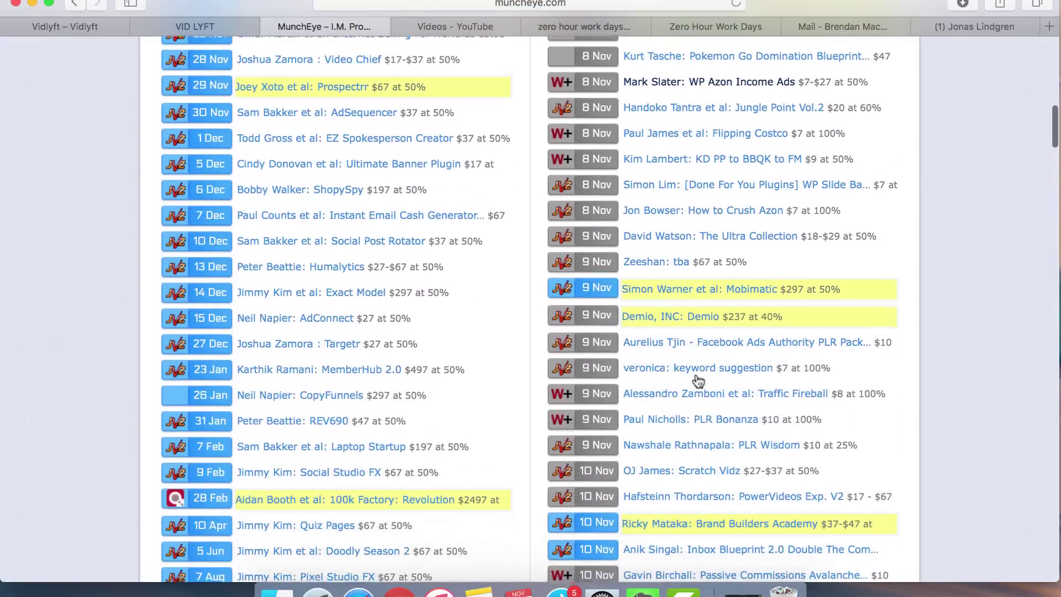
pyautogui.scroll(-3, 689, 236)
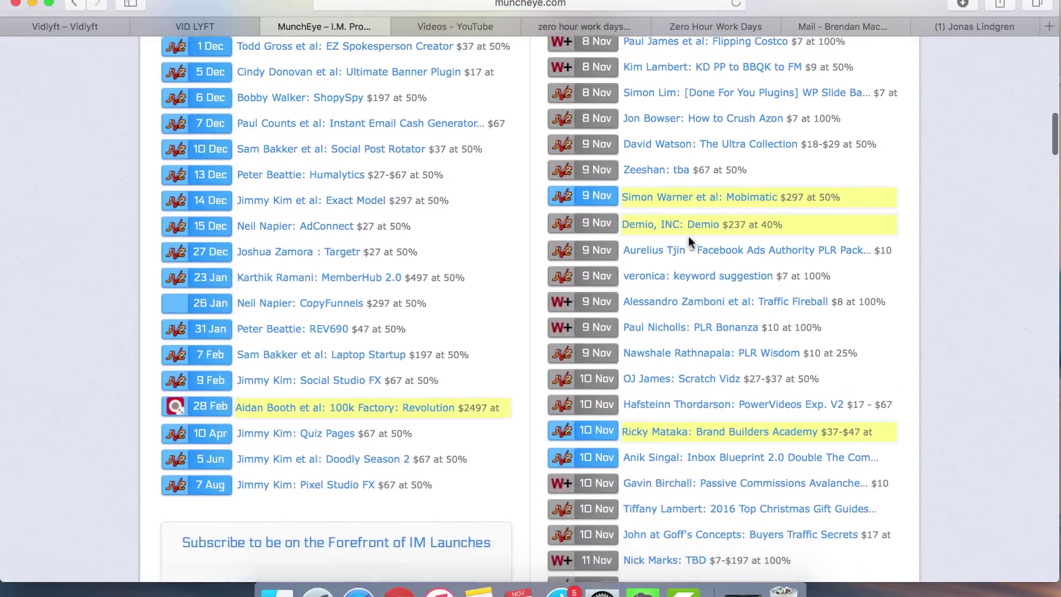
pyautogui.scroll(1, 639, 287)
pyautogui.scroll(5, 639, 286)
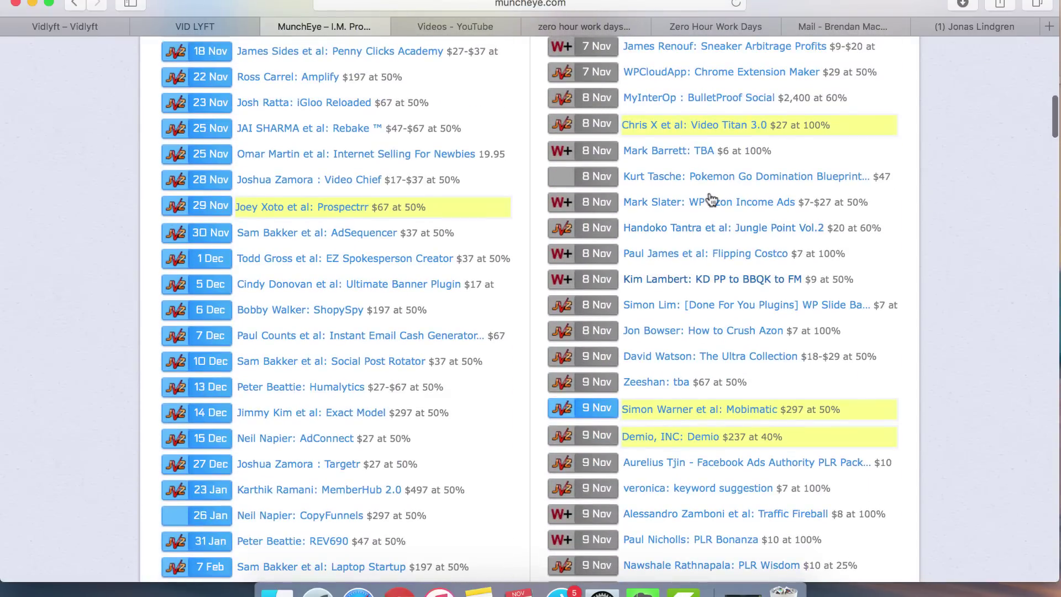
pyautogui.scroll(3, 710, 199)
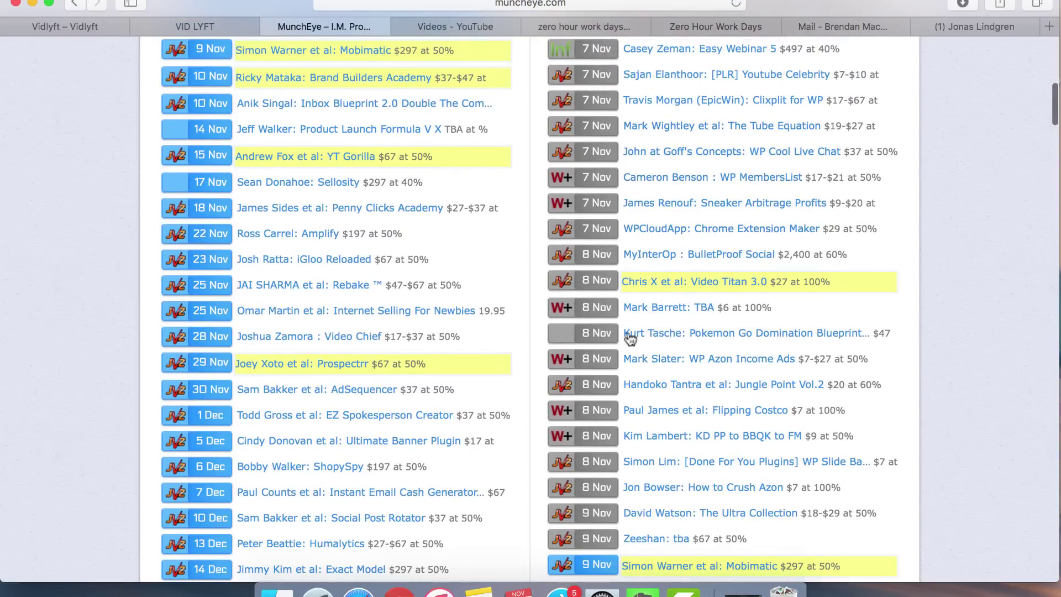
pyautogui.scroll(-5, 687, 435)
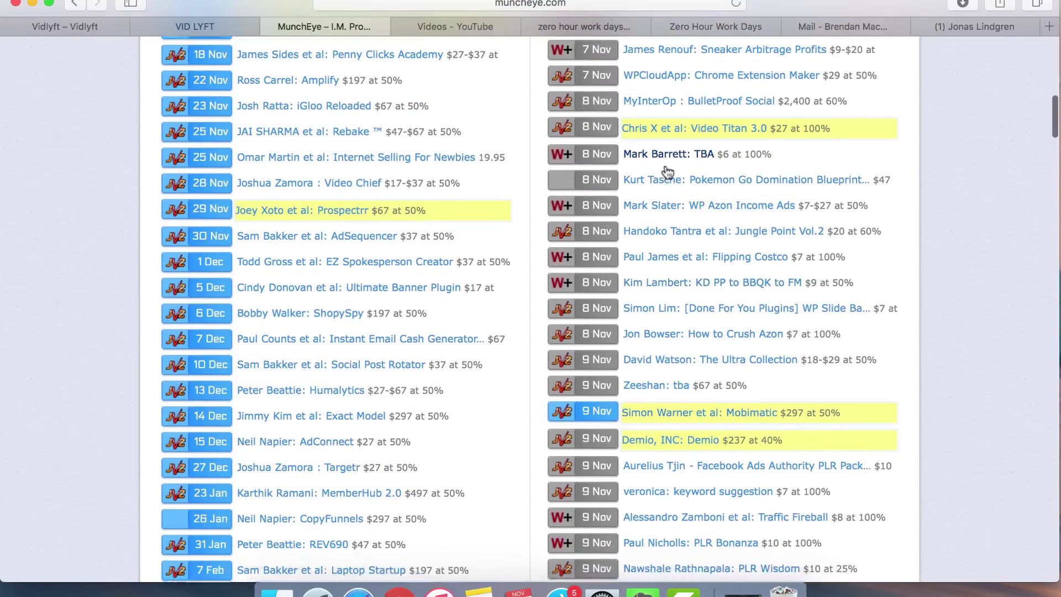
pyautogui.scroll(-4, 666, 171)
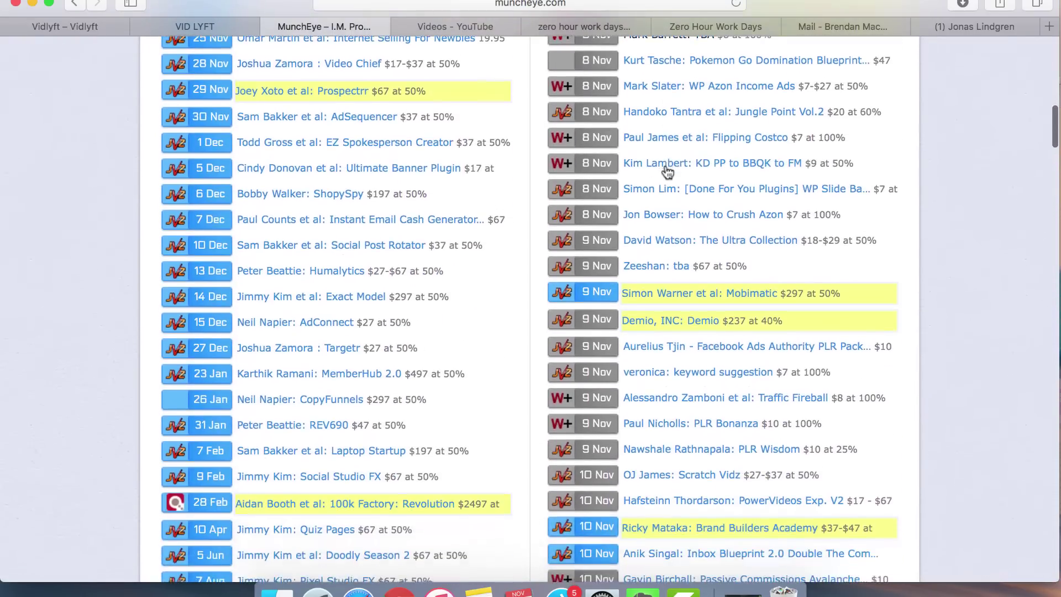
pyautogui.click(599, 26)
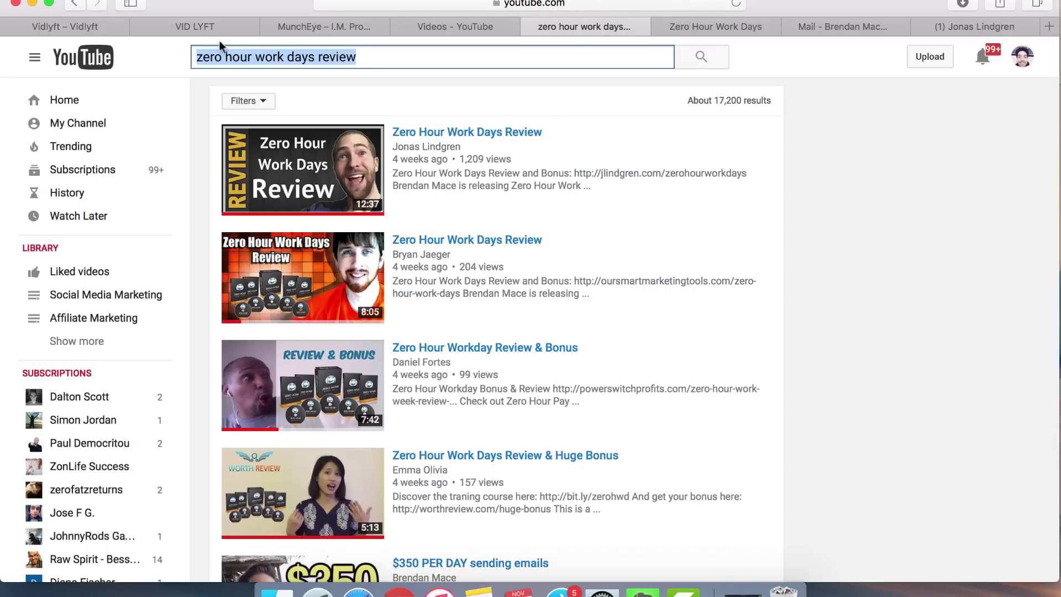
pyautogui.click(195, 27)
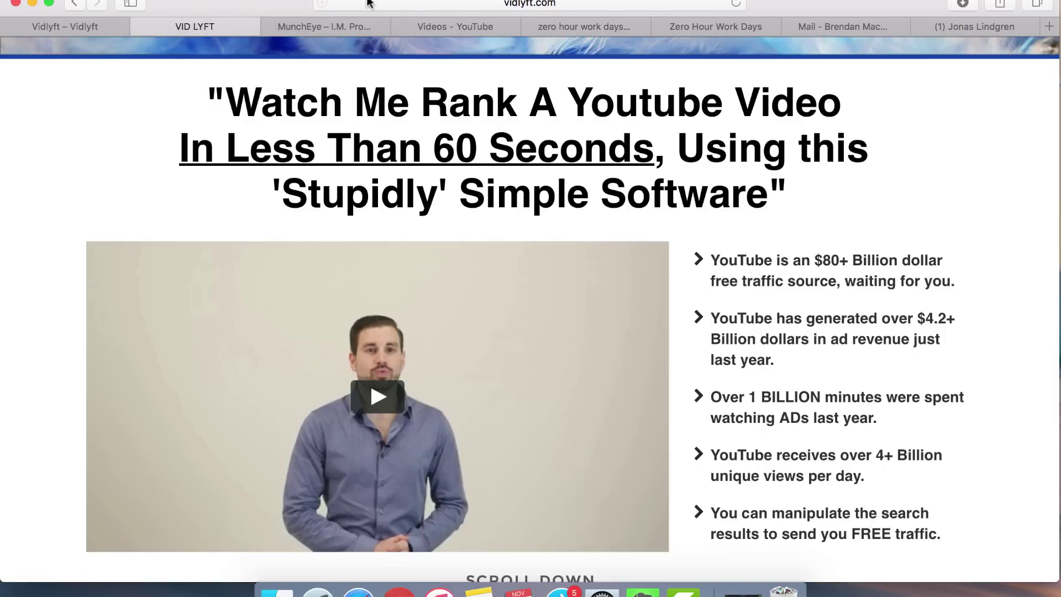
# Step: Copy the Honest List Spark Review video's web address from the address bar
pyautogui.click(582, 26)
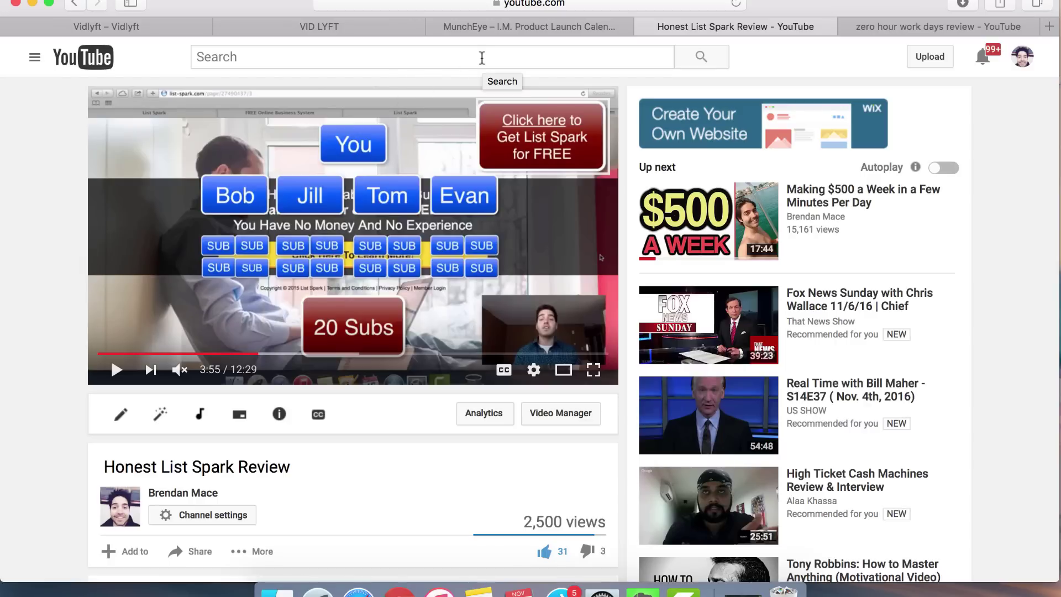
pyautogui.click(584, 7)
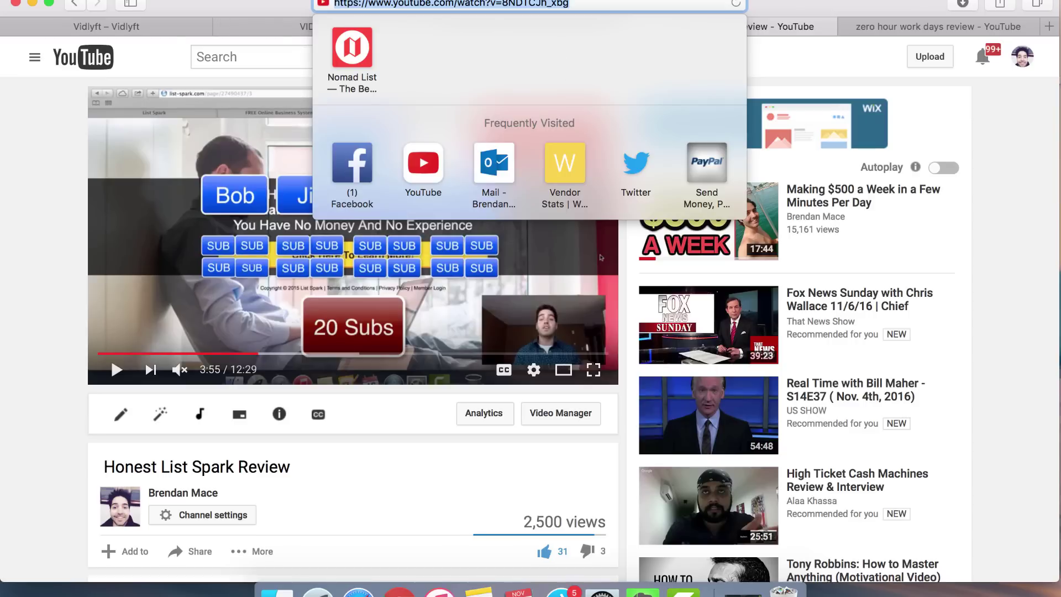
pyautogui.click(50, 112)
# Step: Paste the Honest List Spark Review video's URL into the Vidlyft dashboard and load it
pyautogui.click(152, 27)
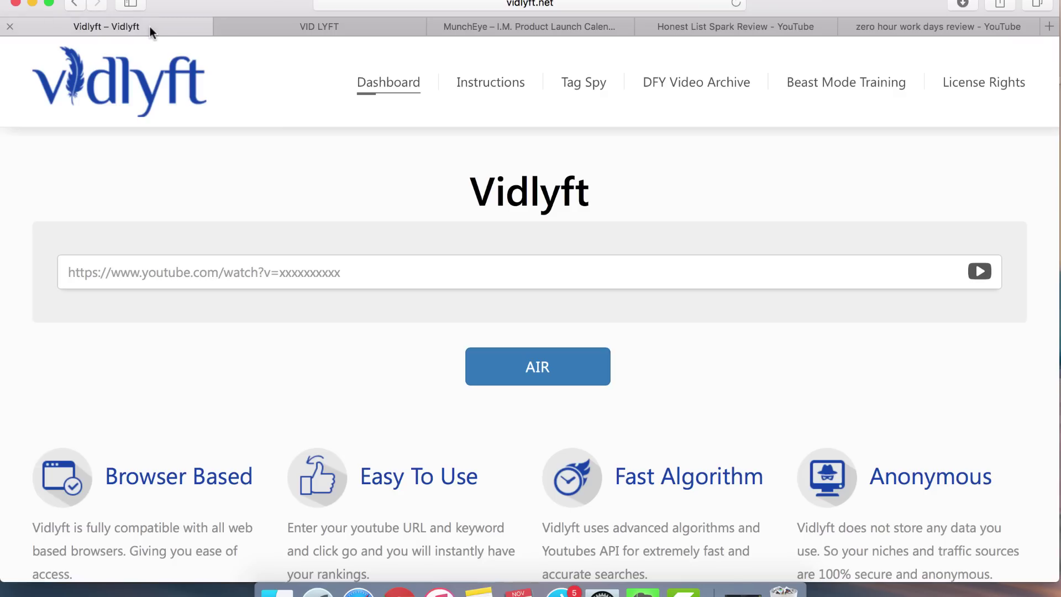
pyautogui.scroll(-1, 381, 291)
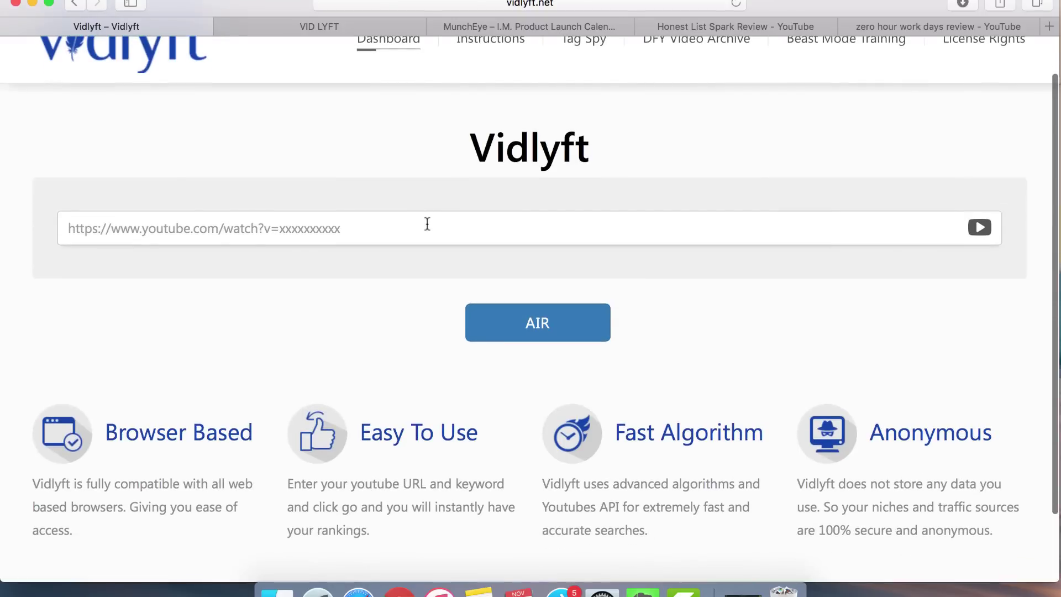
pyautogui.click(428, 225)
pyautogui.write('https://www.youtube.com/watch?v=8NDTCJh_xbg')
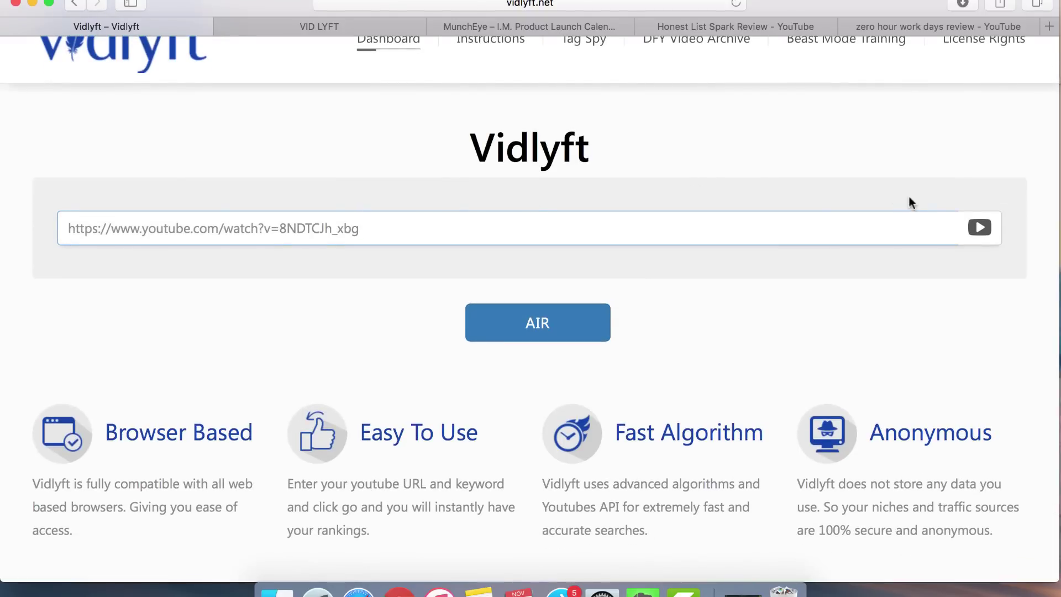
pyautogui.click(979, 227)
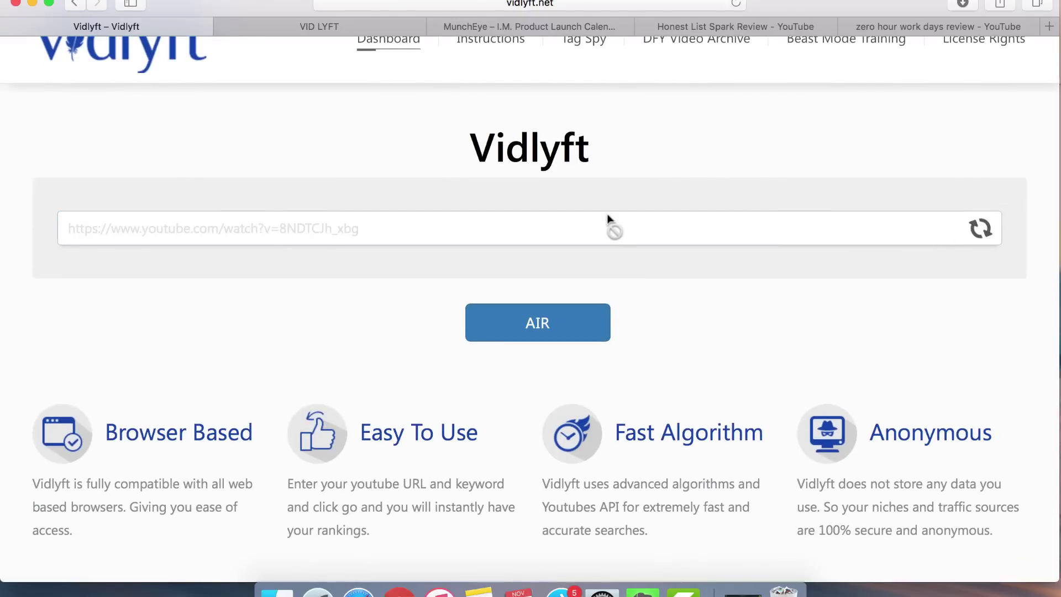
pyautogui.scroll(-1, 574, 288)
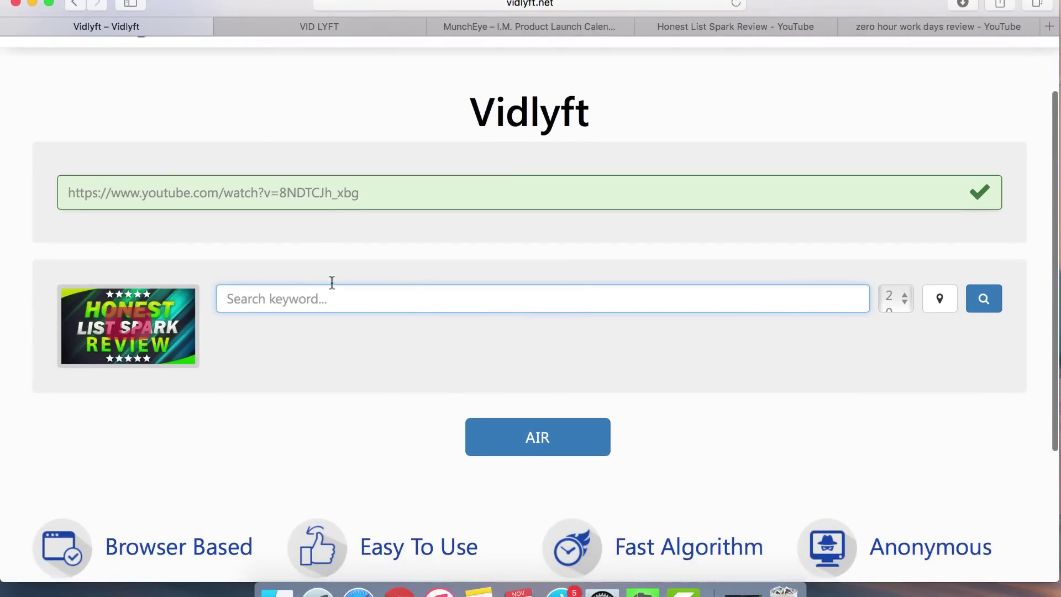
# Step: Check its top-100 rank for 'list spark review': Page 1, Position 1, Rank 1
pyautogui.click(312, 289)
pyautogui.click(890, 309)
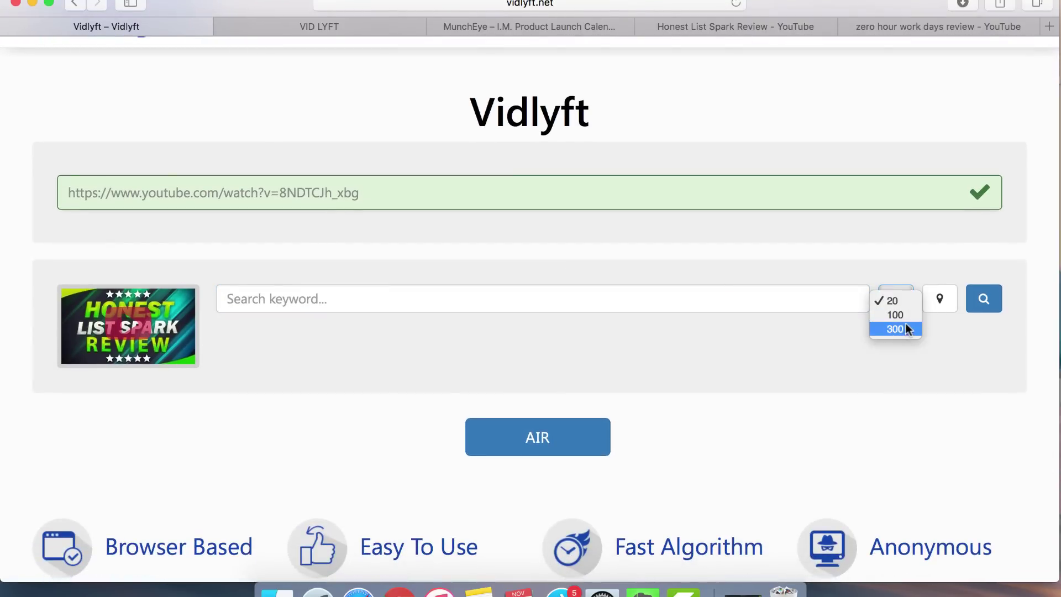
pyautogui.click(890, 314)
pyautogui.write('lis')
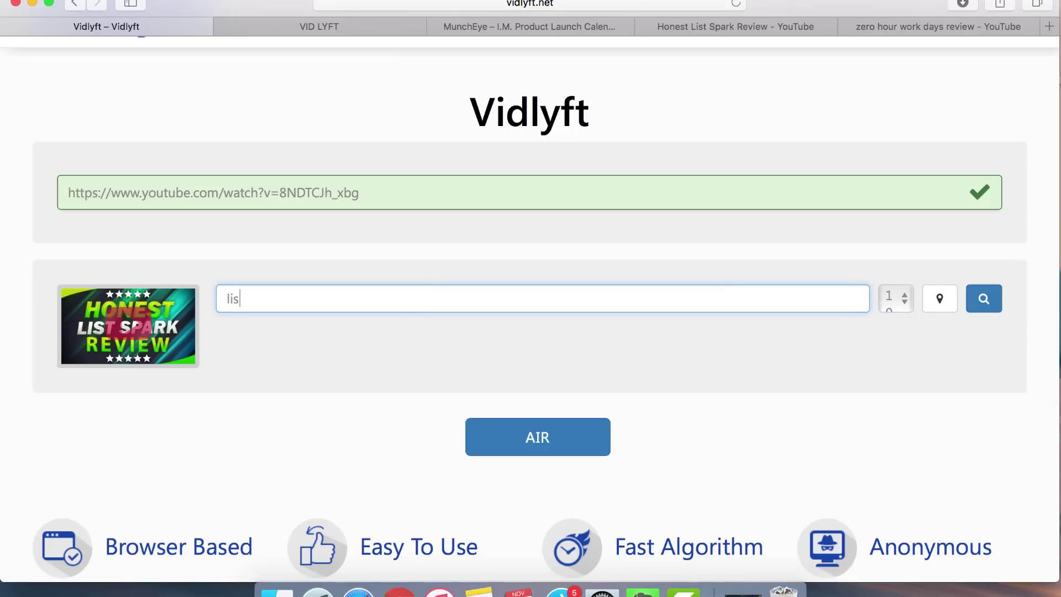
pyautogui.write('t spark r')
pyautogui.write('eview')
pyautogui.click(988, 300)
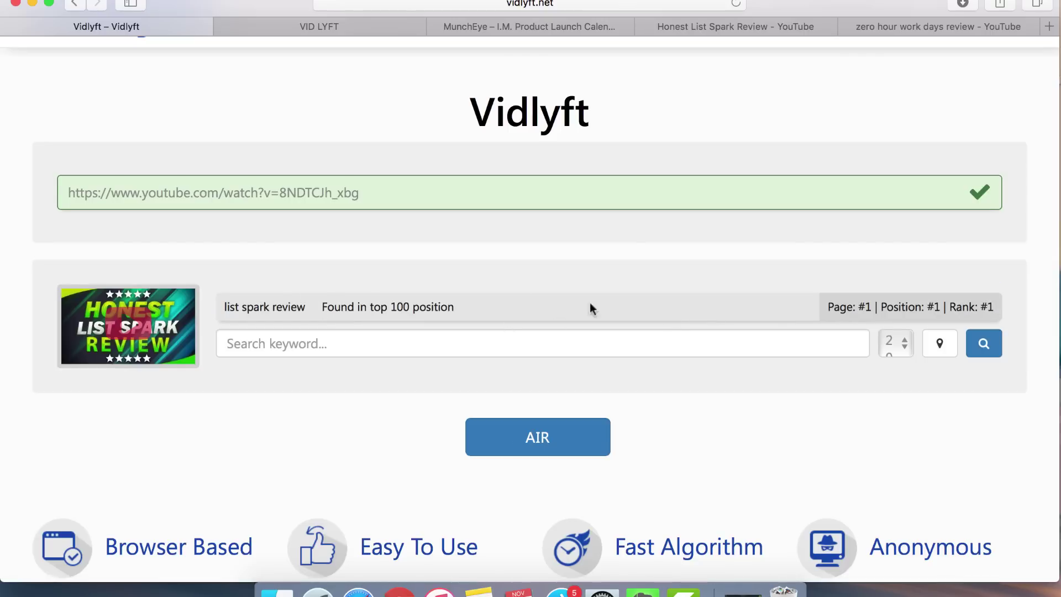
pyautogui.moveTo(827, 307)
pyautogui.mouseDown()
pyautogui.moveTo(941, 296)
pyautogui.moveTo(996, 304)
pyautogui.mouseUp()
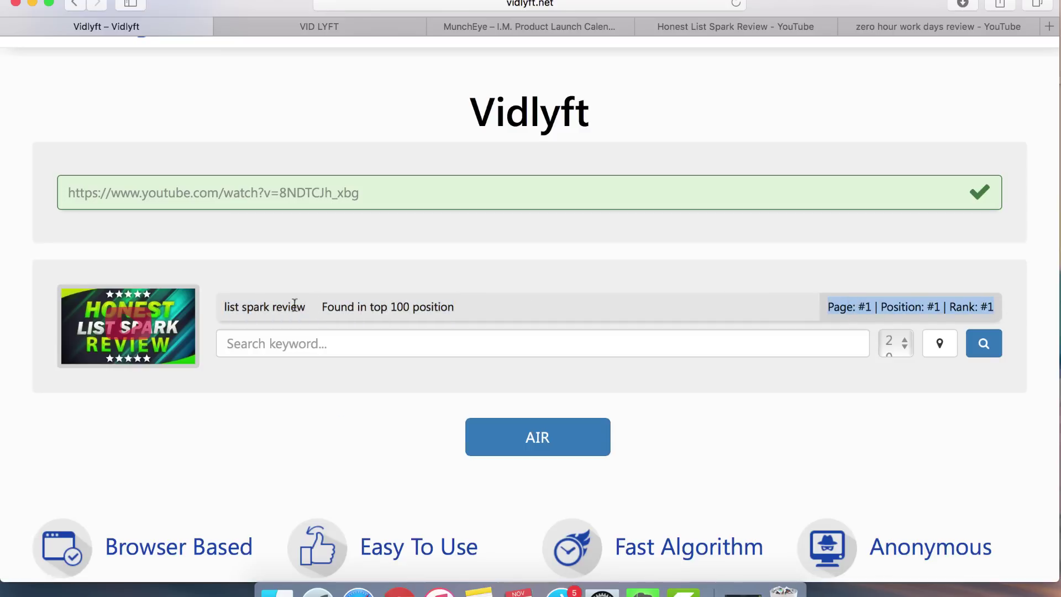
pyautogui.moveTo(310, 308); pyautogui.dragTo(223, 304)
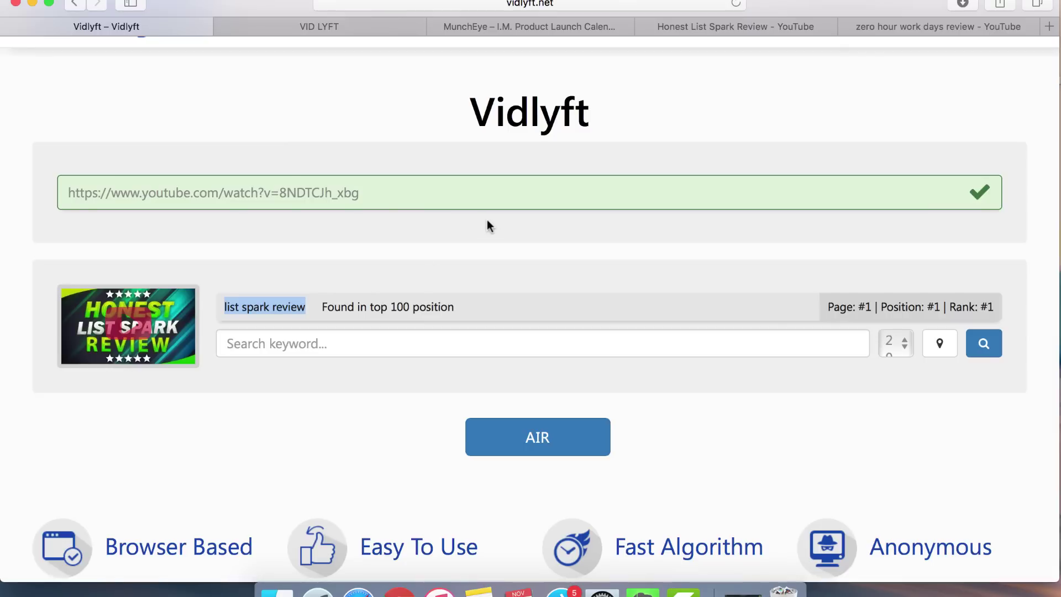
pyautogui.scroll(-2, 782, 372)
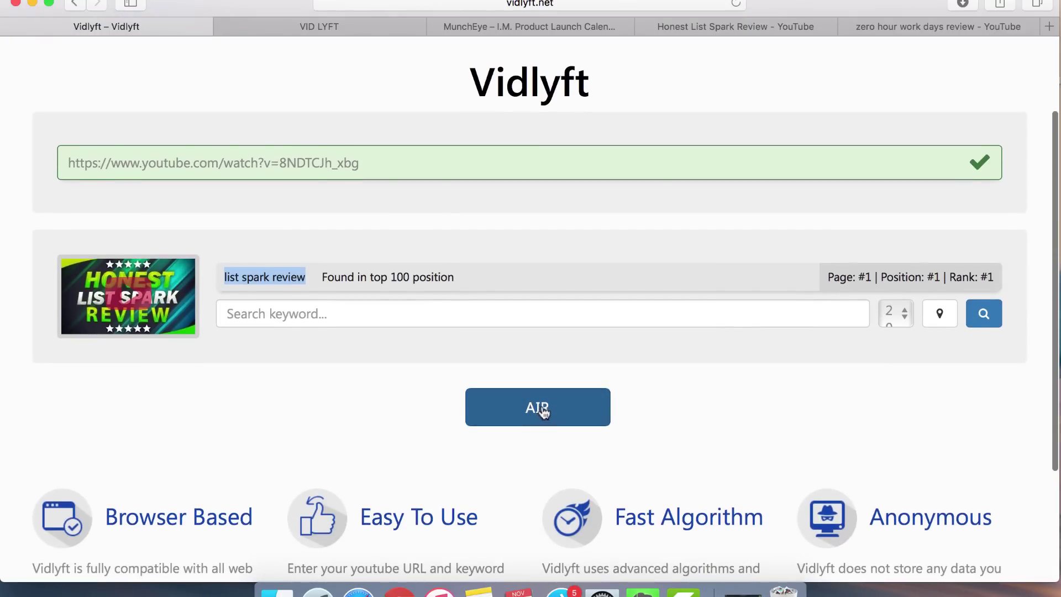
# Step: Start an AIR ranking for the pasted List Spark review video with keyword 'list spark review'
pyautogui.click(543, 412)
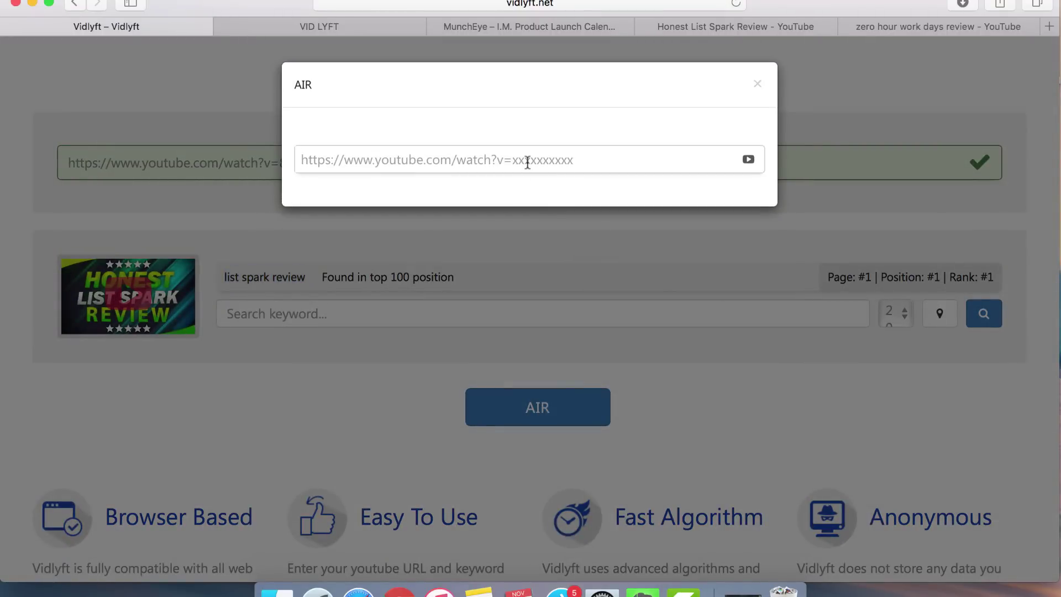
pyautogui.click(528, 161)
pyautogui.write('https://www.youtube.com/watch?v=8NDTCJh_xbg')
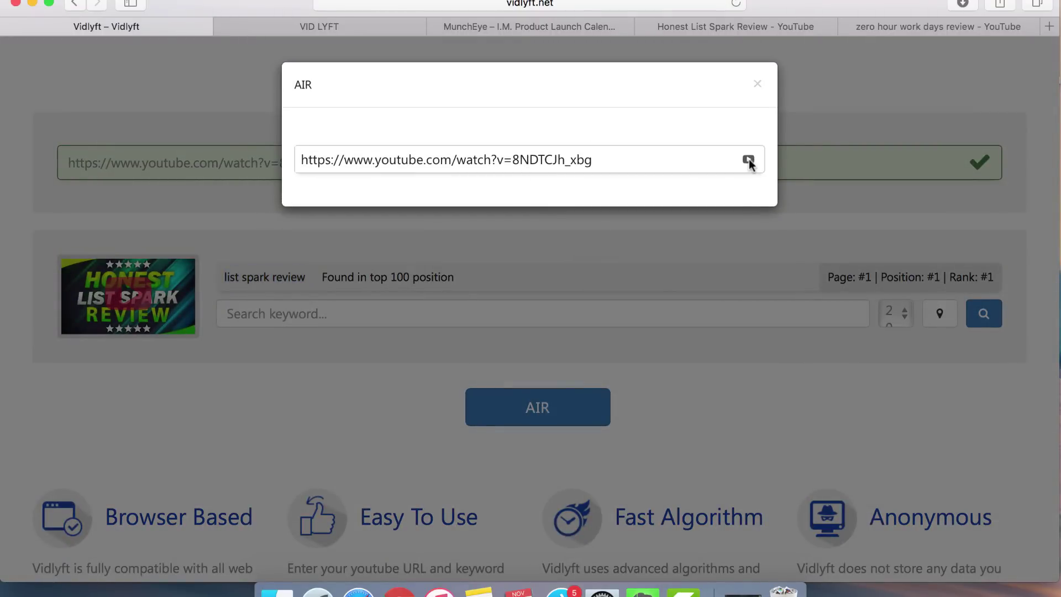
pyautogui.click(749, 161)
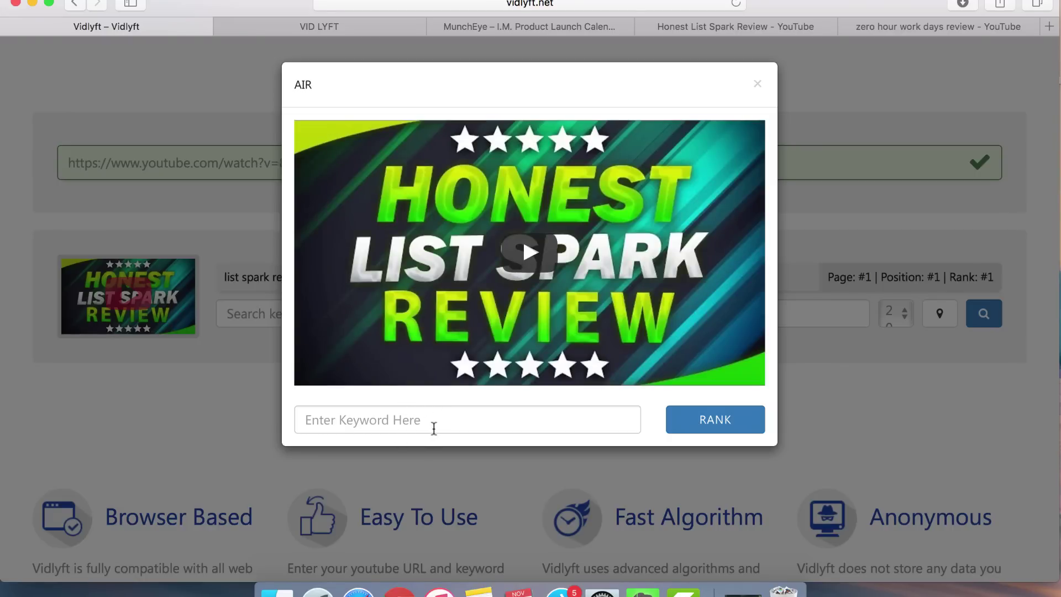
pyautogui.click(451, 423)
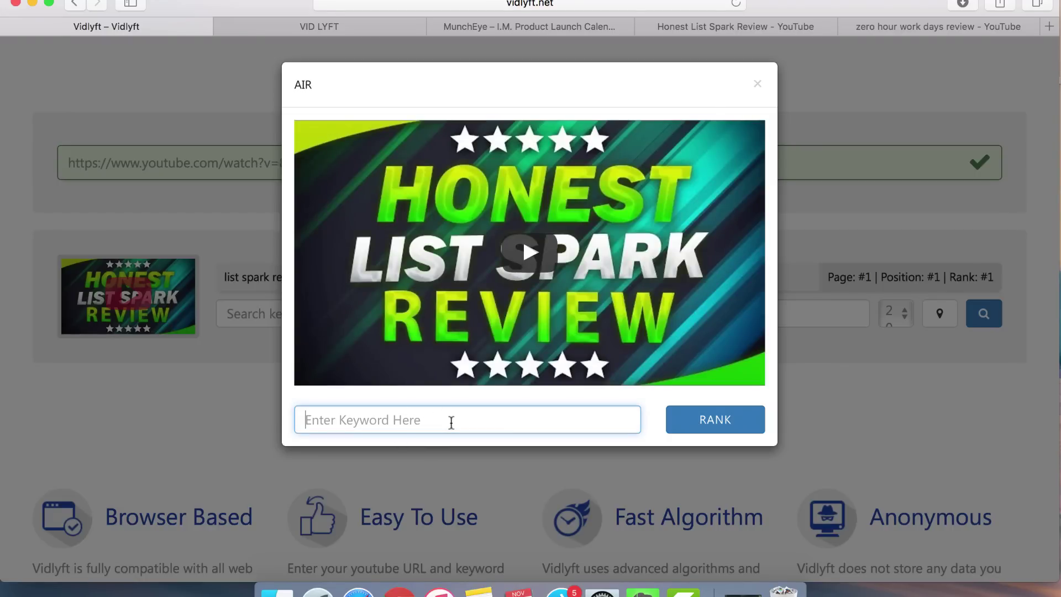
pyautogui.write('list spark ')
pyautogui.write('review')
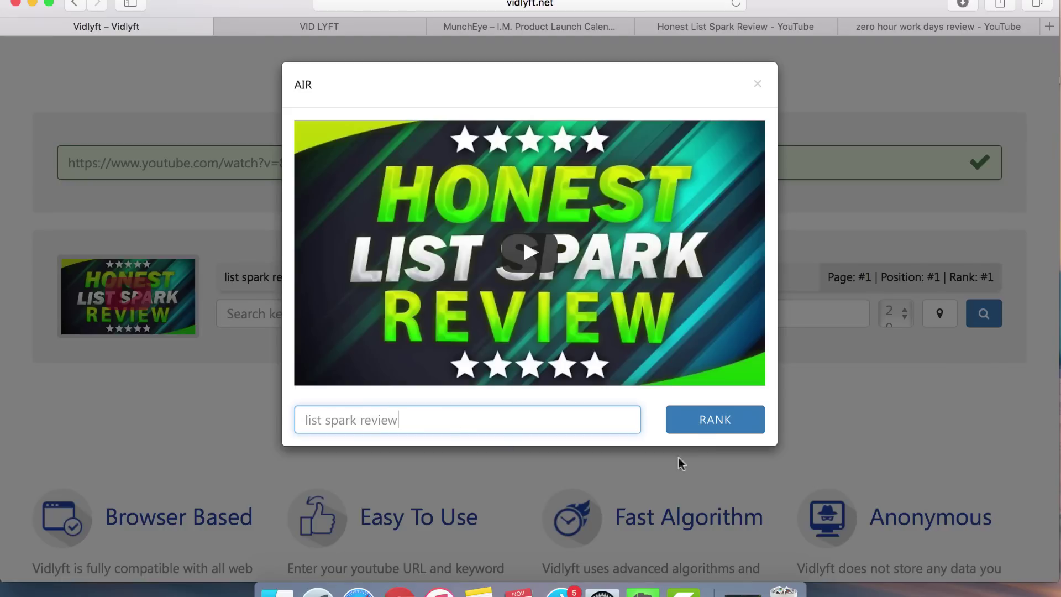
pyautogui.click(706, 420)
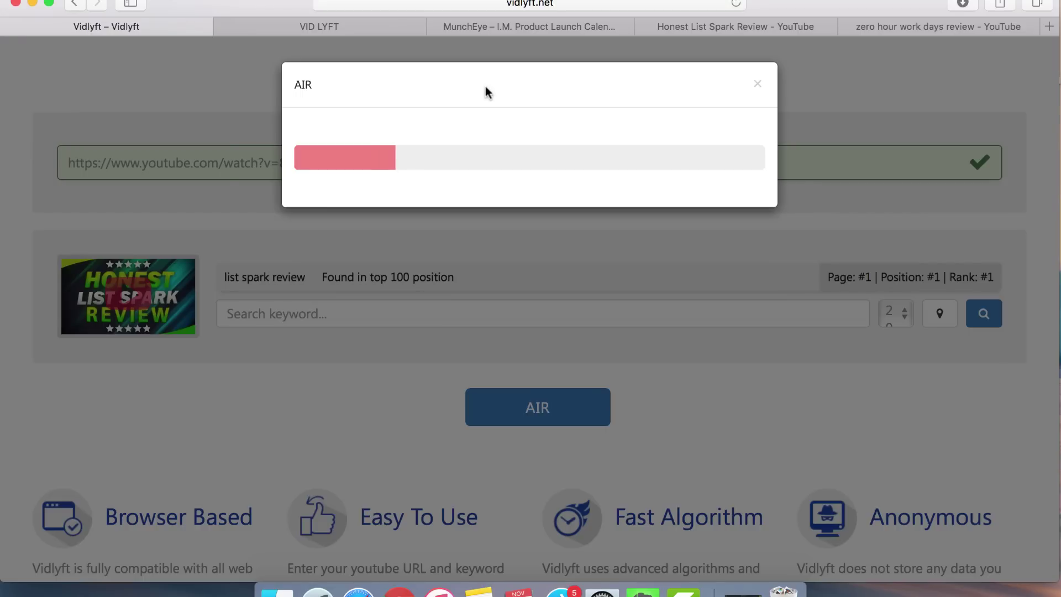
# Step: Confirm in Vidlyft that the List Spark review ranked #1: Page 1, Position 1
pyautogui.click(709, 30)
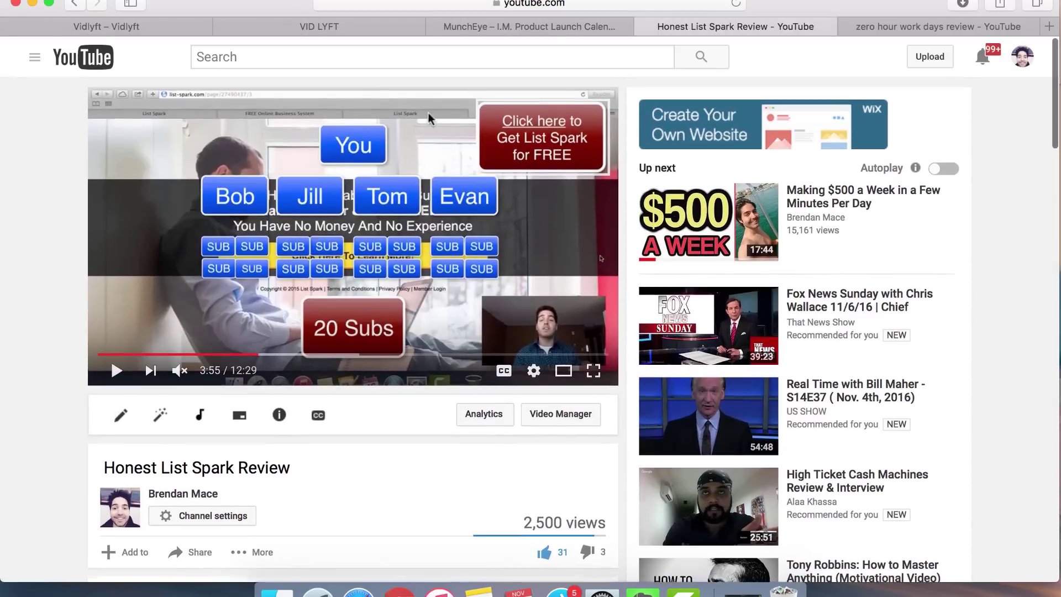
pyautogui.moveTo(106, 27)
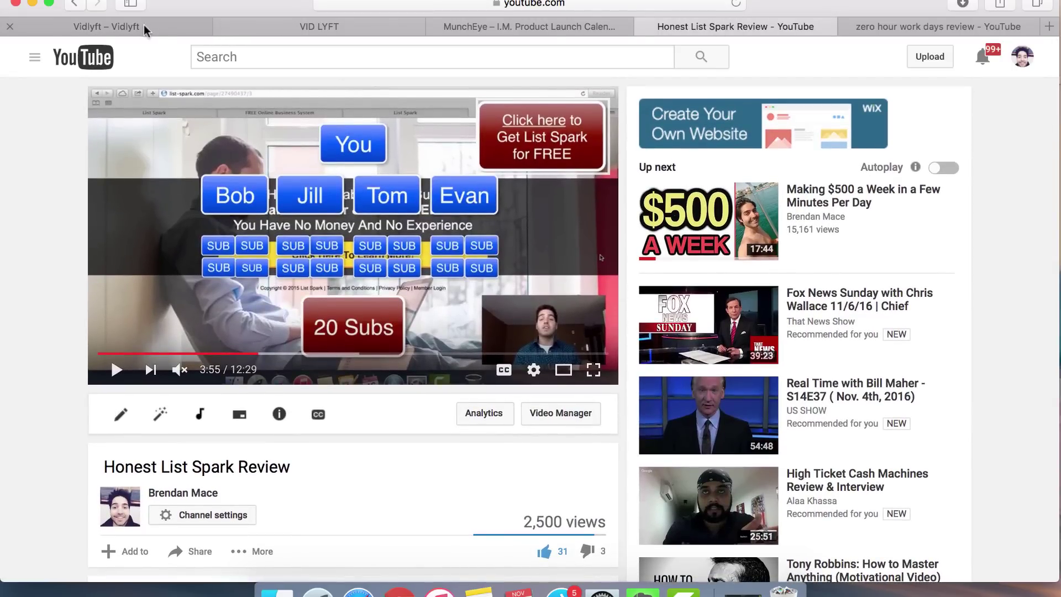
pyautogui.click(144, 28)
pyautogui.click(490, 27)
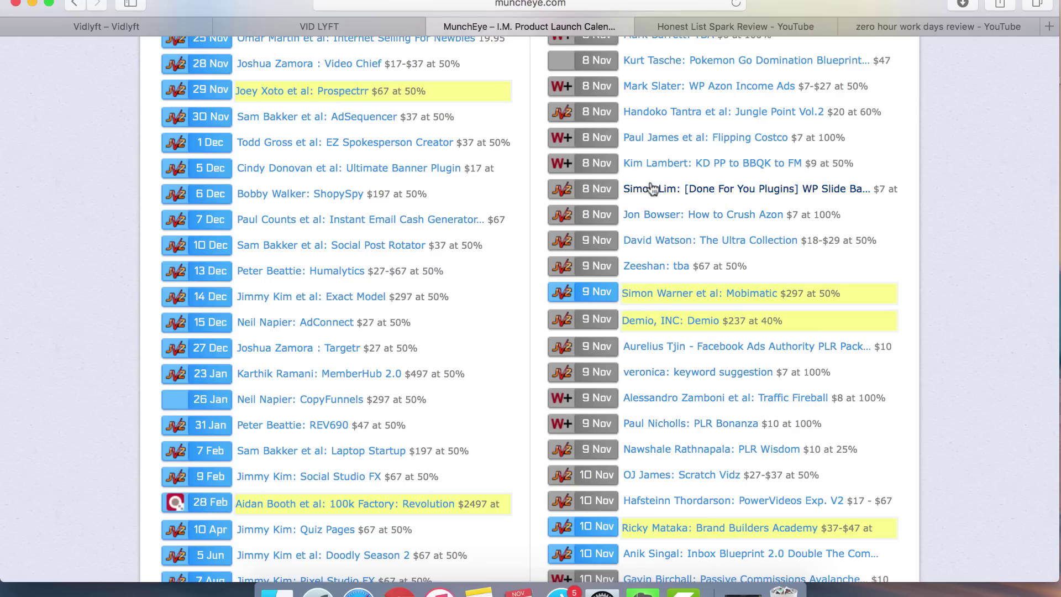
pyautogui.click(141, 25)
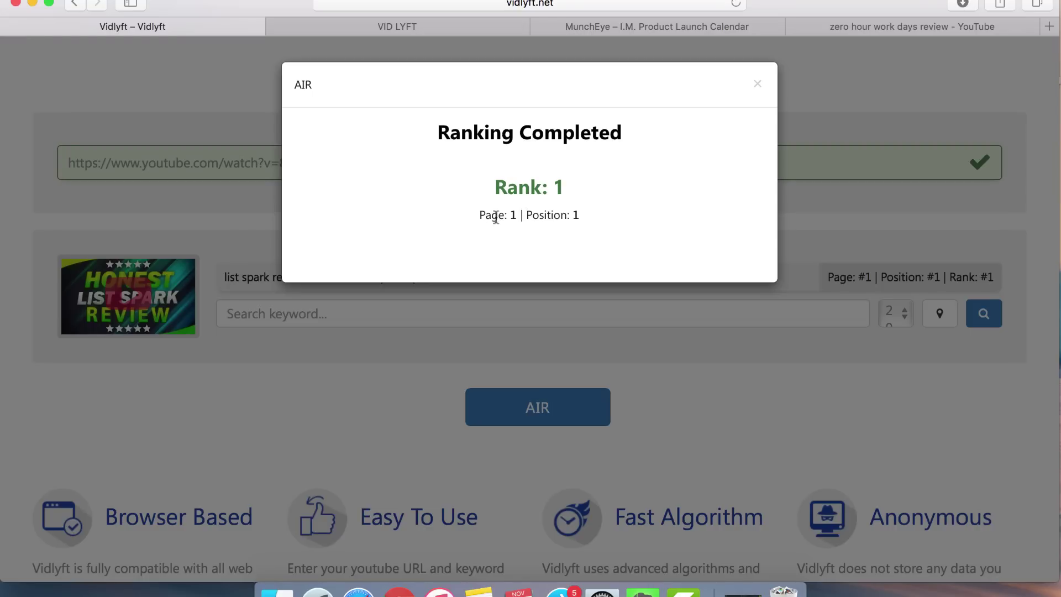
pyautogui.moveTo(480, 217); pyautogui.dragTo(513, 215)
pyautogui.press('super+3')
pyautogui.scroll(-3, 531, 336)
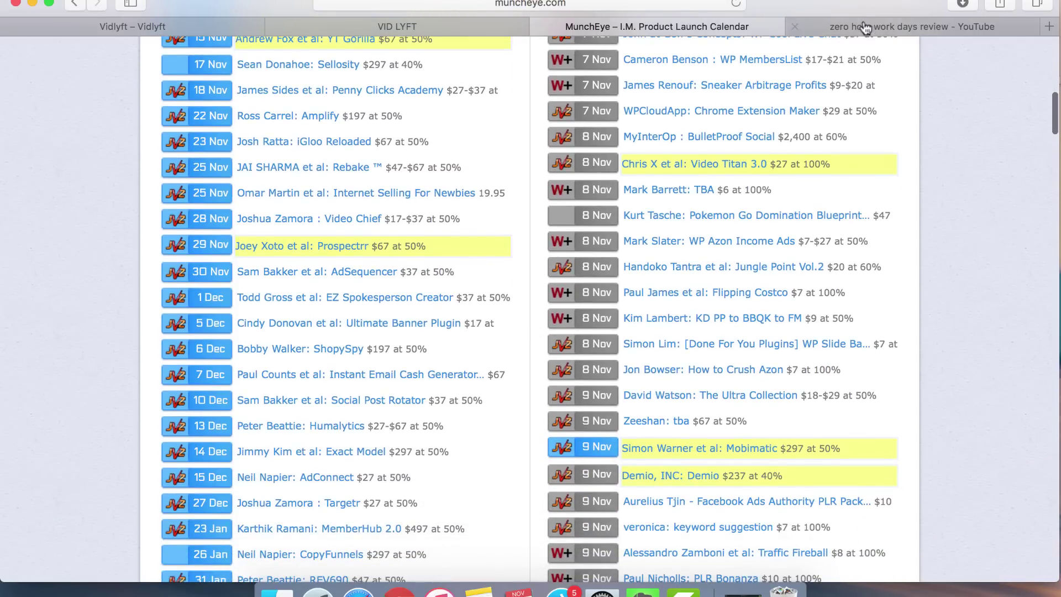
# Step: Review Vidlyft's Basic plan, highlighting its $9.95 monthly price and 10-videos-per-month limit
pyautogui.click(860, 25)
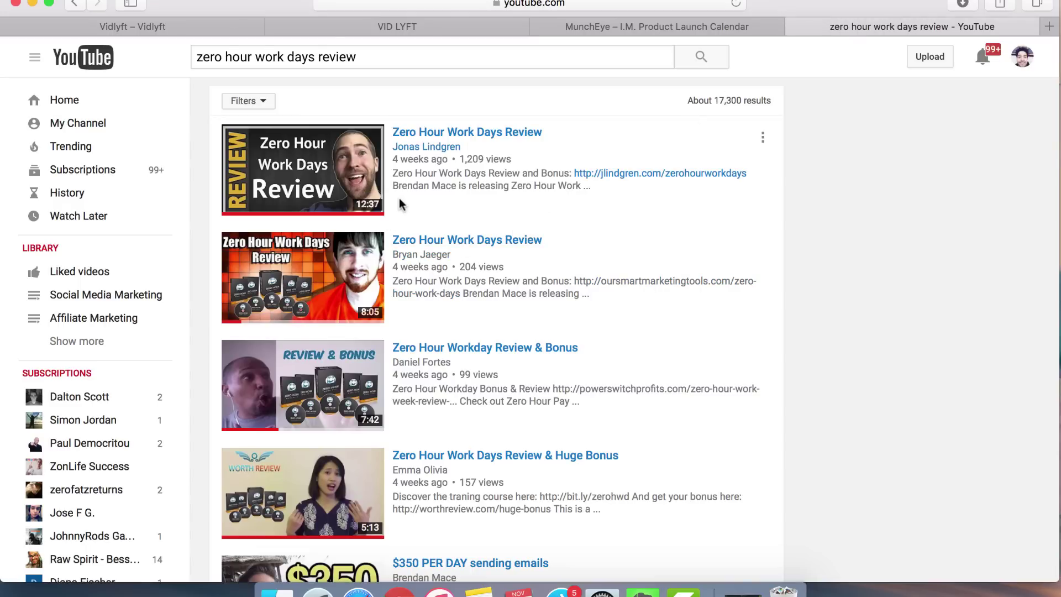
pyautogui.click(473, 26)
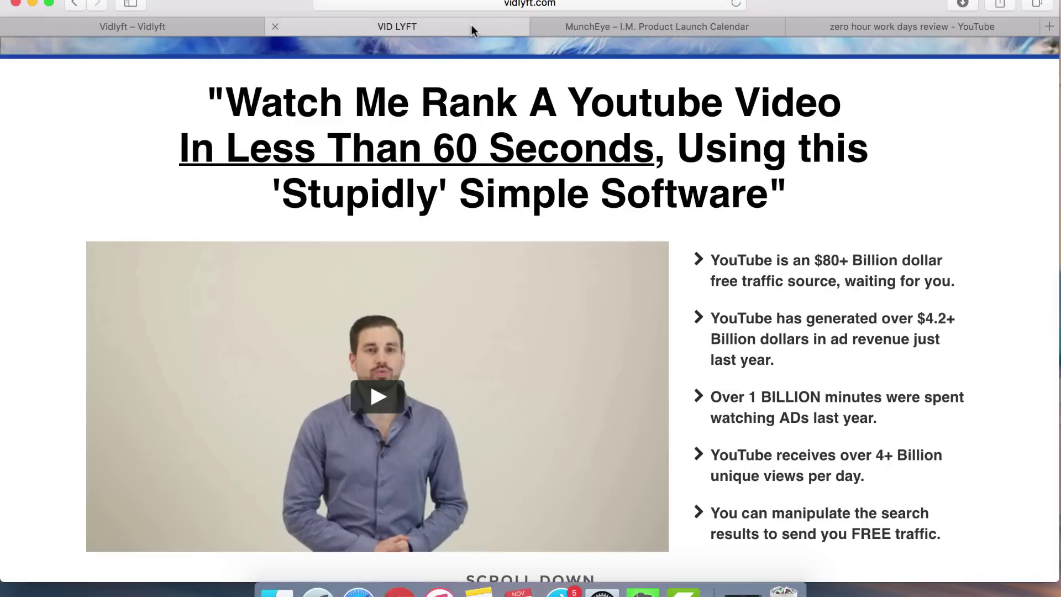
pyautogui.scroll(2, 633, 273)
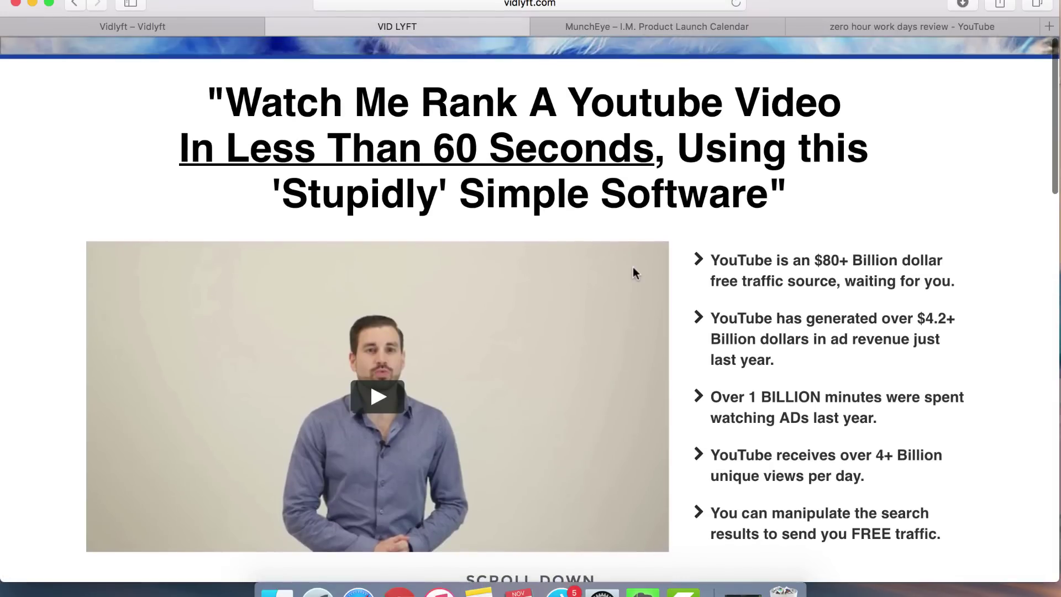
pyautogui.scroll(-2, 699, 194)
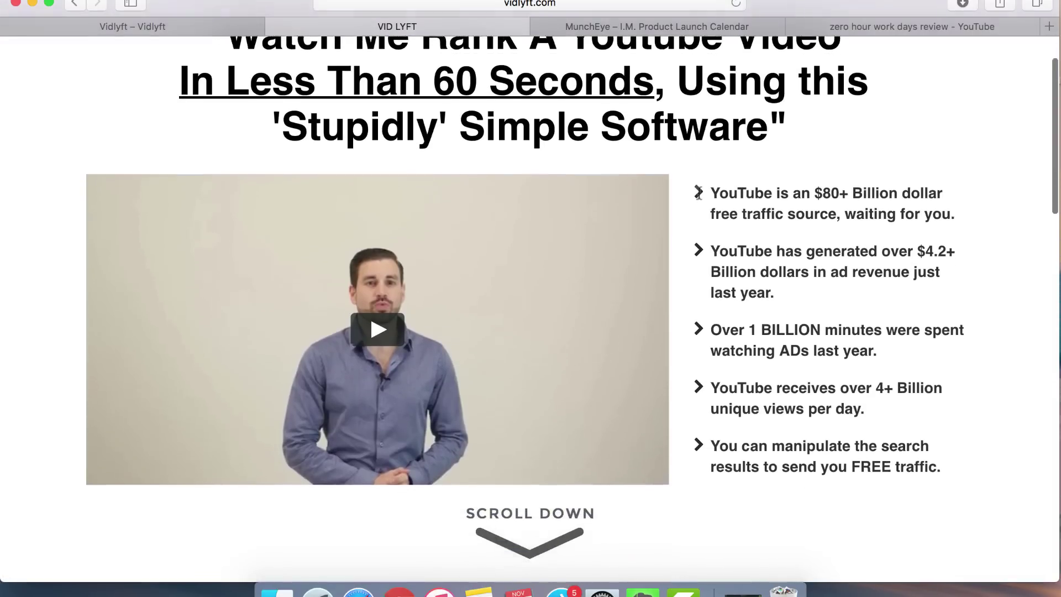
pyautogui.scroll(-2, 698, 193)
pyautogui.scroll(-3, 699, 193)
pyautogui.scroll(-4, 698, 193)
pyautogui.scroll(1, 659, 252)
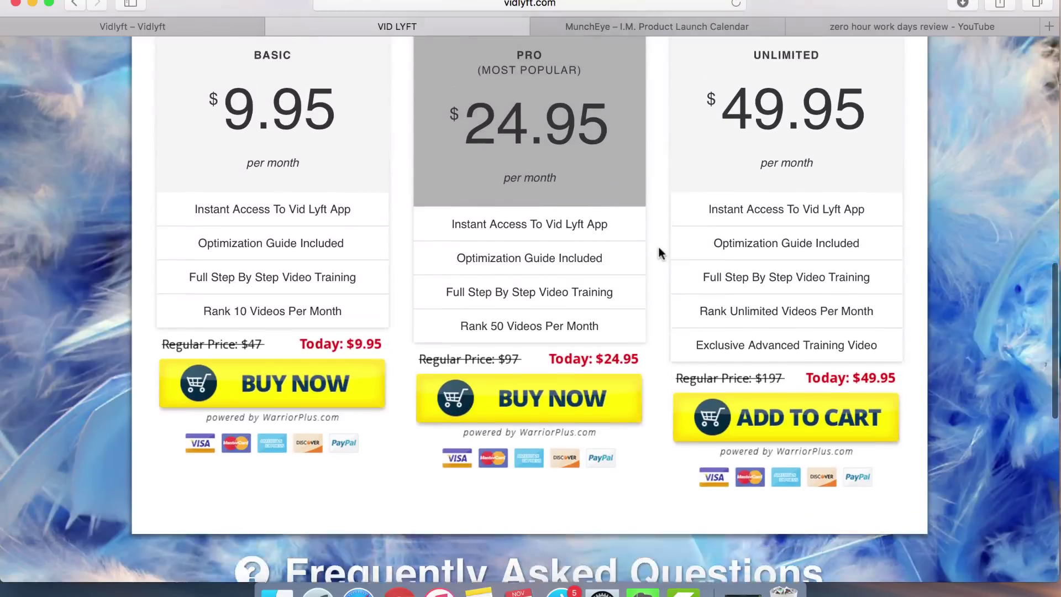
pyautogui.scroll(2, 659, 251)
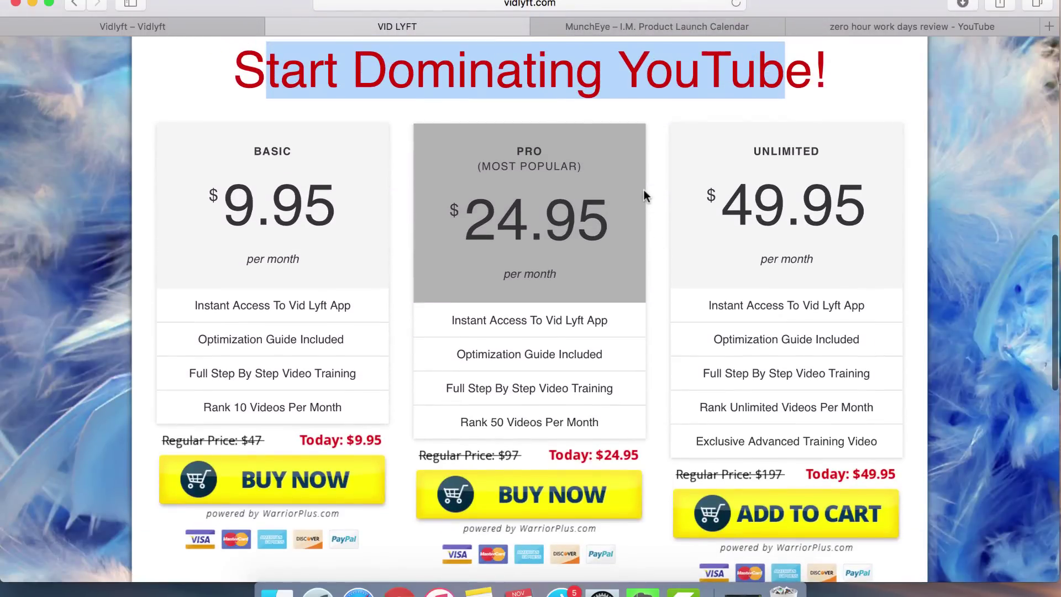
pyautogui.moveTo(338, 206); pyautogui.dragTo(228, 204)
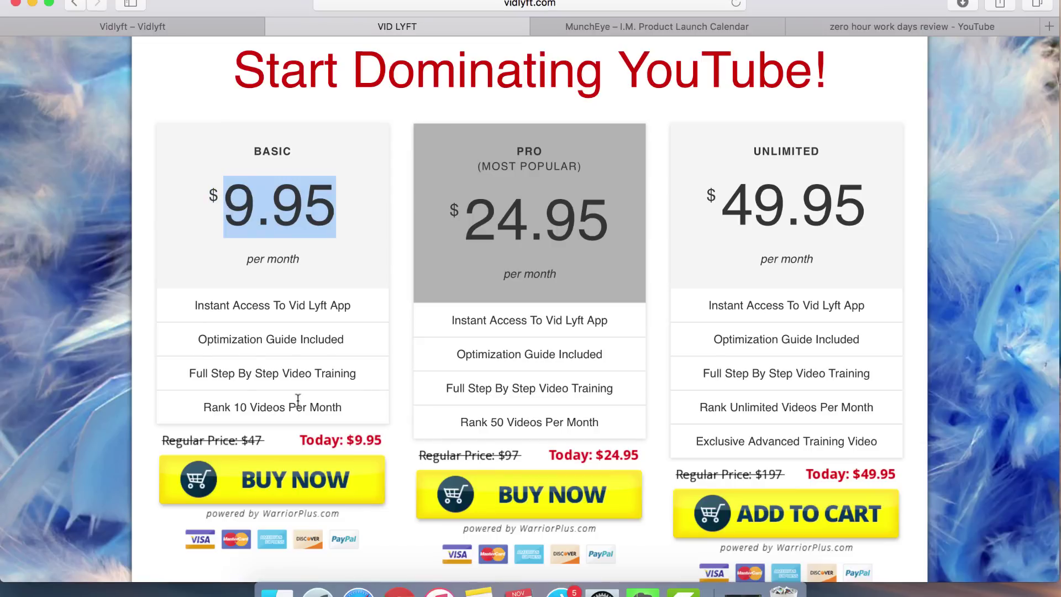
pyautogui.click(610, 26)
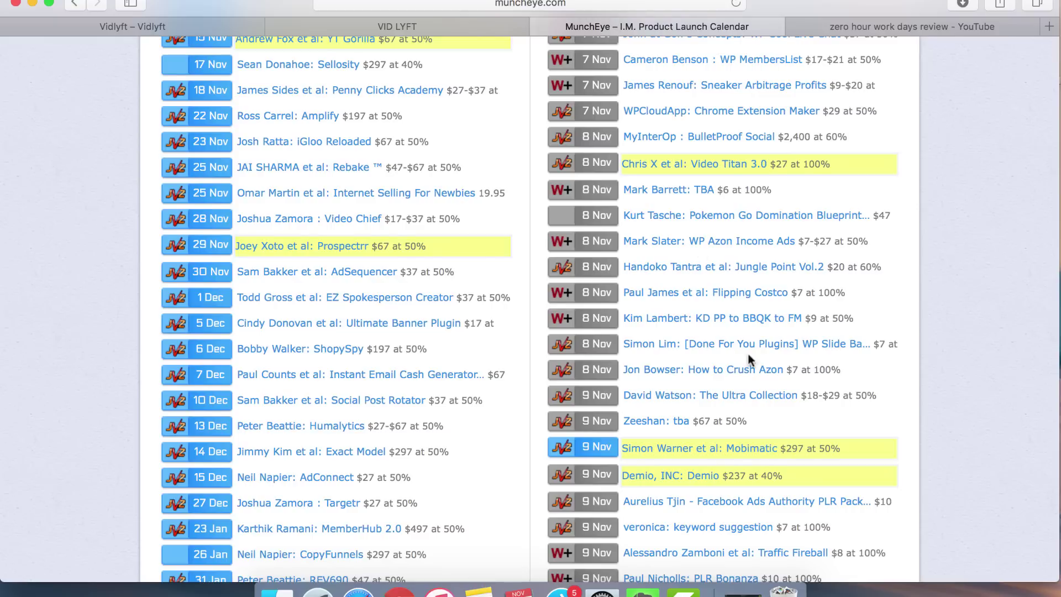
pyautogui.scroll(-5, 749, 354)
pyautogui.scroll(-2, 749, 354)
pyautogui.scroll(-1, 749, 354)
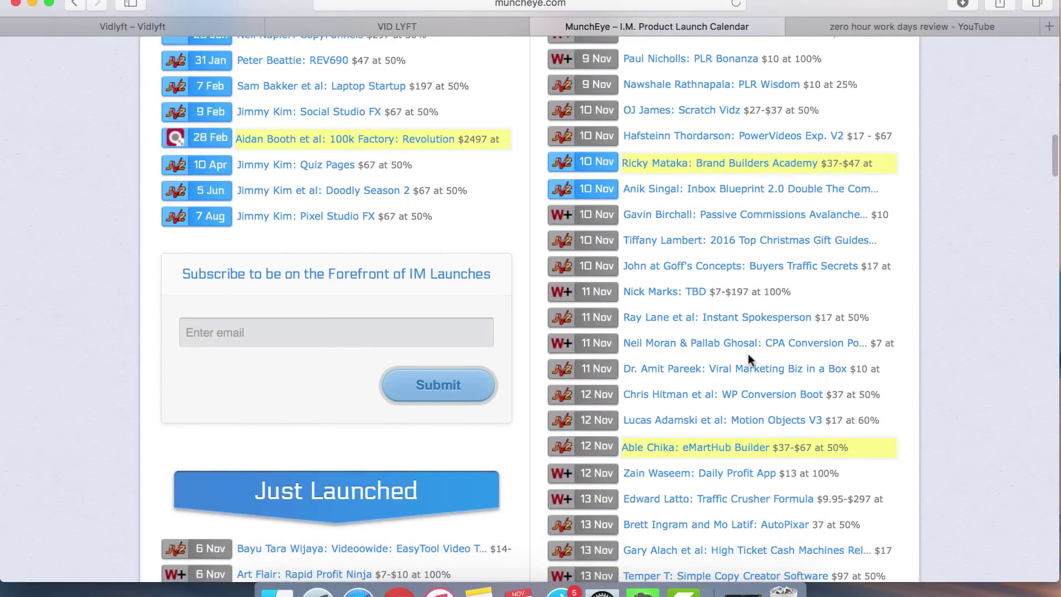
pyautogui.scroll(-1, 748, 355)
pyautogui.scroll(-2, 748, 353)
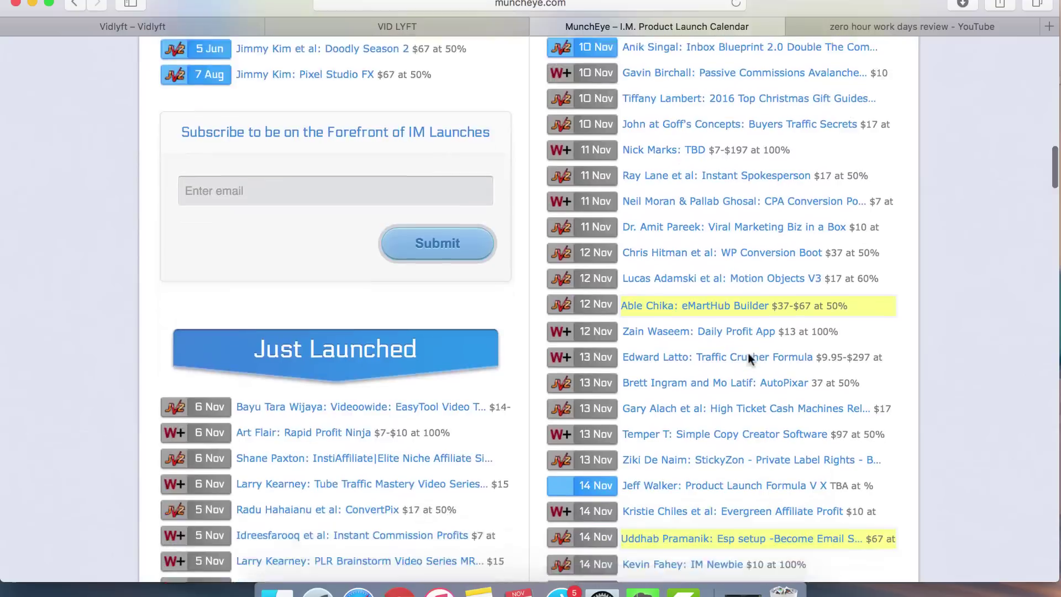
pyautogui.scroll(-2, 748, 353)
pyautogui.scroll(-1, 748, 352)
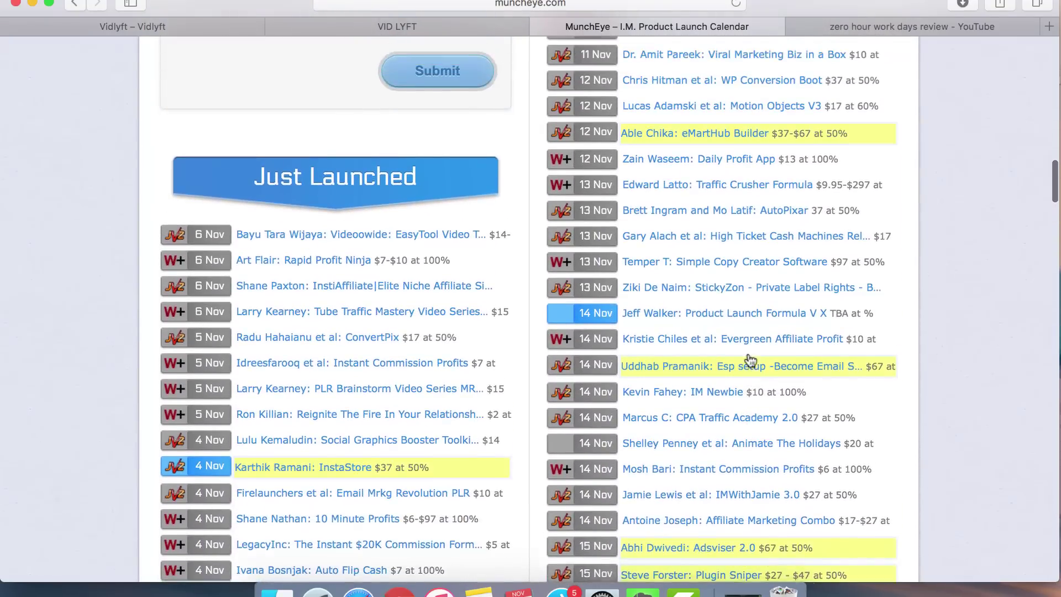
pyautogui.scroll(1, 749, 360)
pyautogui.click(515, 27)
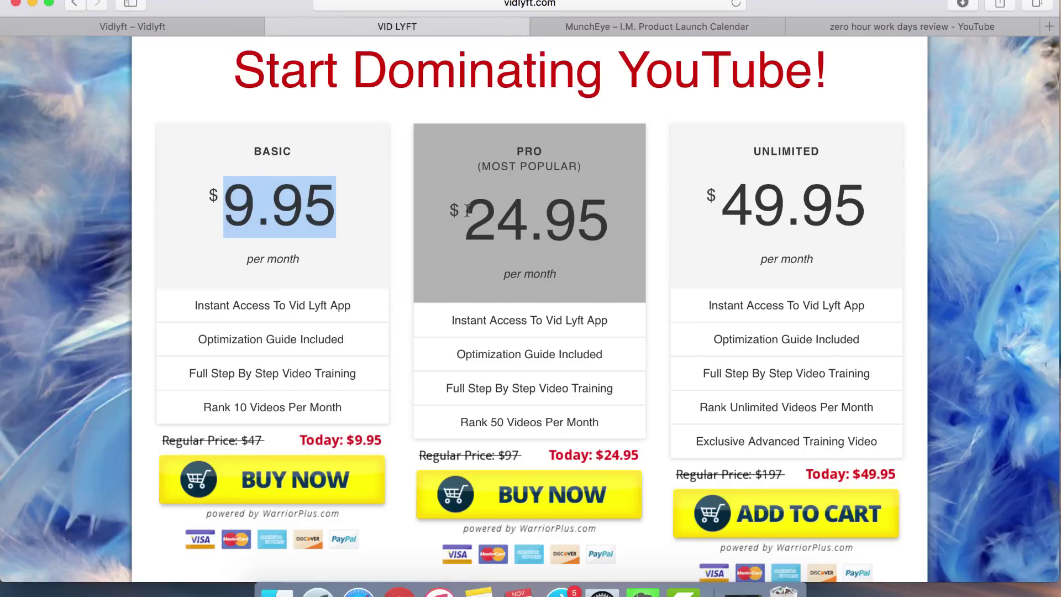
pyautogui.scroll(1, 348, 281)
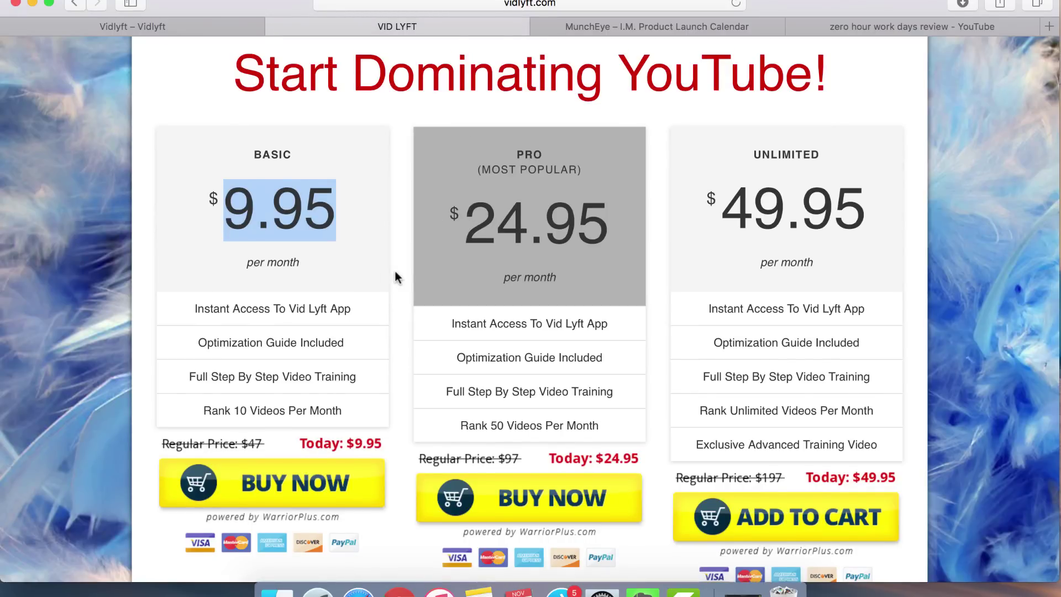
pyautogui.scroll(-1, 395, 277)
pyautogui.moveTo(212, 395); pyautogui.dragTo(336, 395)
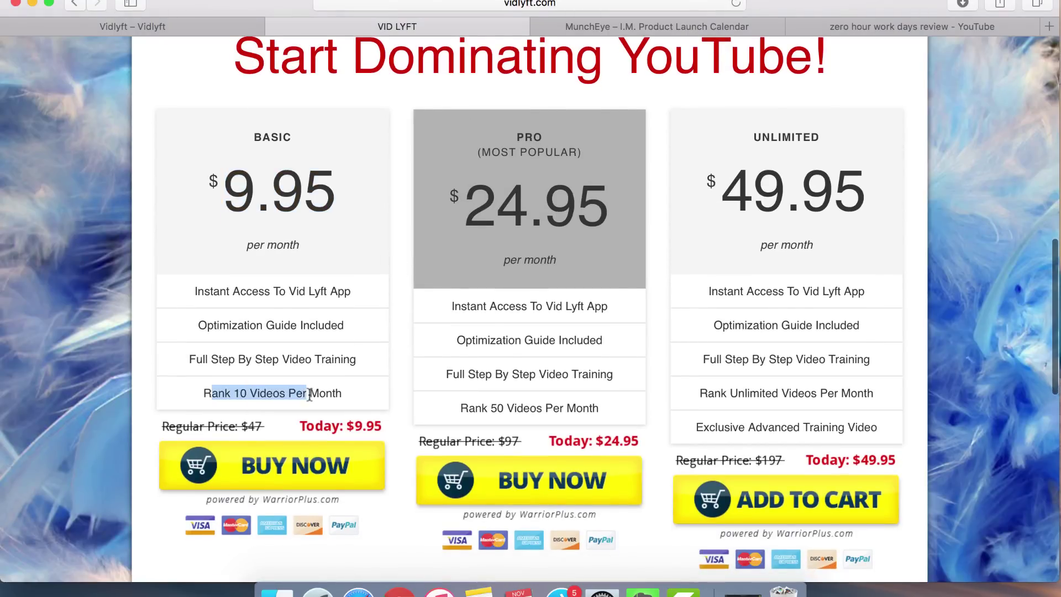
pyautogui.scroll(3, 379, 220)
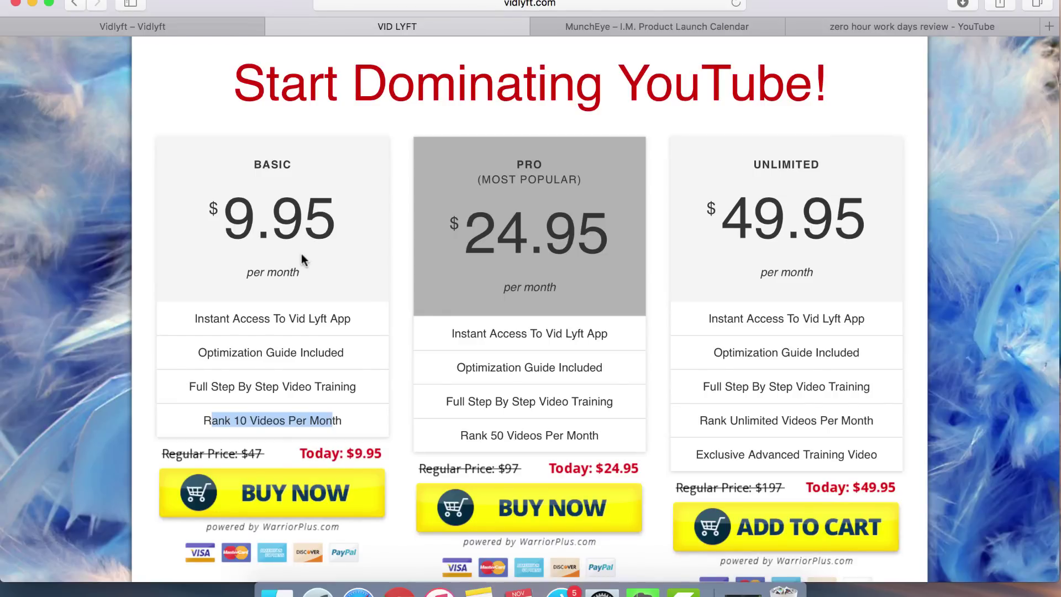
pyautogui.scroll(-3, 302, 254)
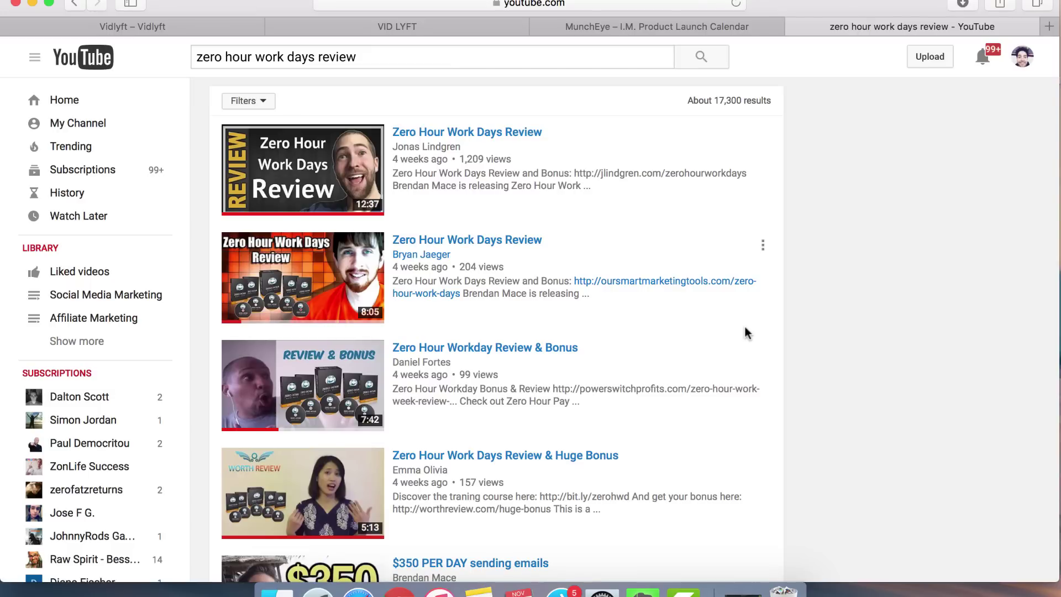
pyautogui.scroll(-2, 503, 358)
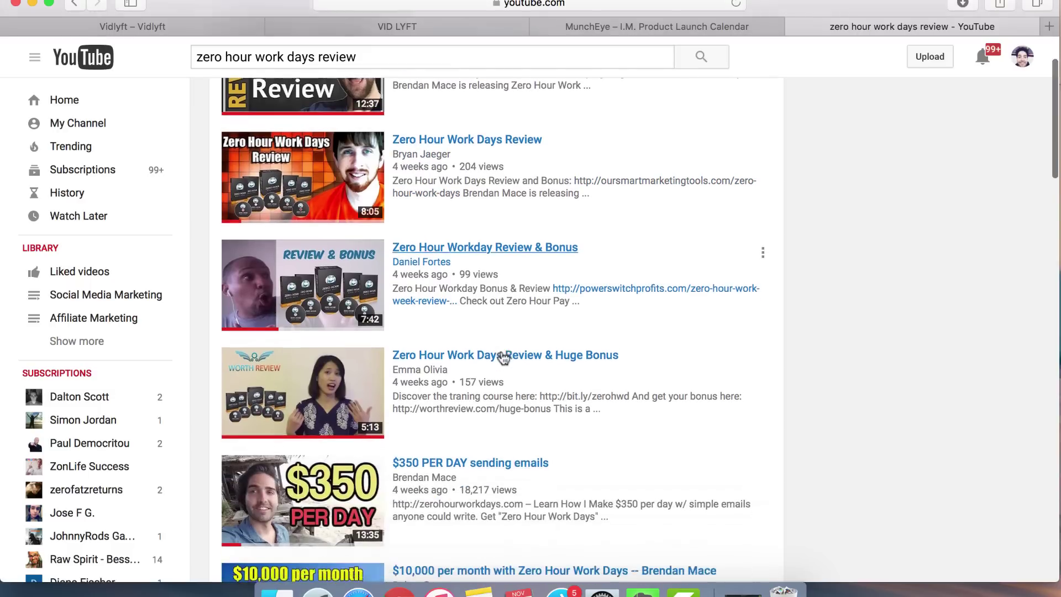
pyautogui.scroll(2, 536, 234)
pyautogui.scroll(1, 526, 238)
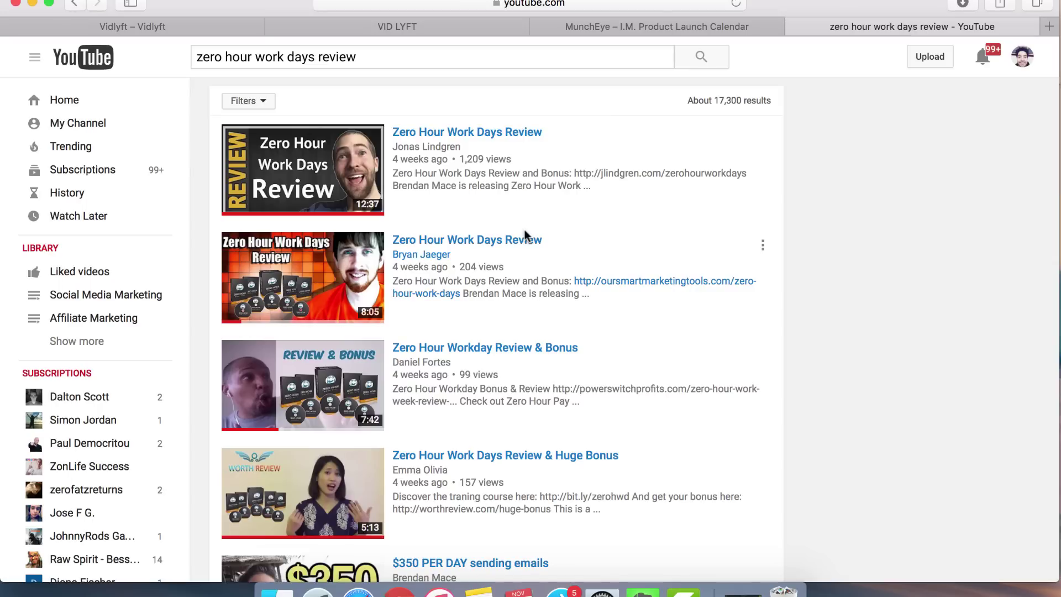
pyautogui.scroll(-2, 524, 230)
pyautogui.scroll(-2, 635, 230)
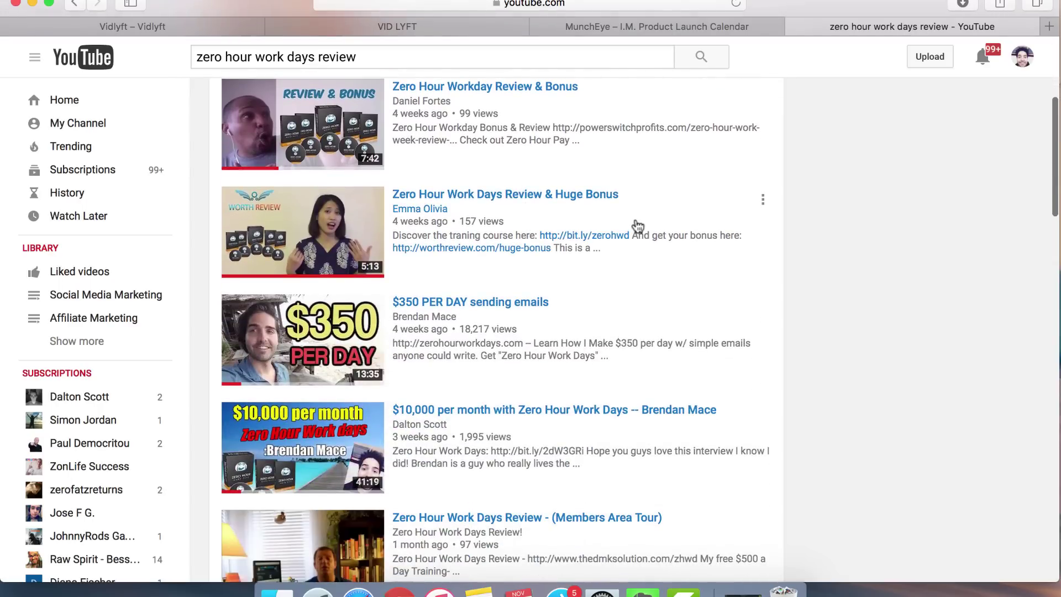
pyautogui.scroll(1, 635, 230)
pyautogui.scroll(2, 635, 230)
pyautogui.scroll(2, 716, 344)
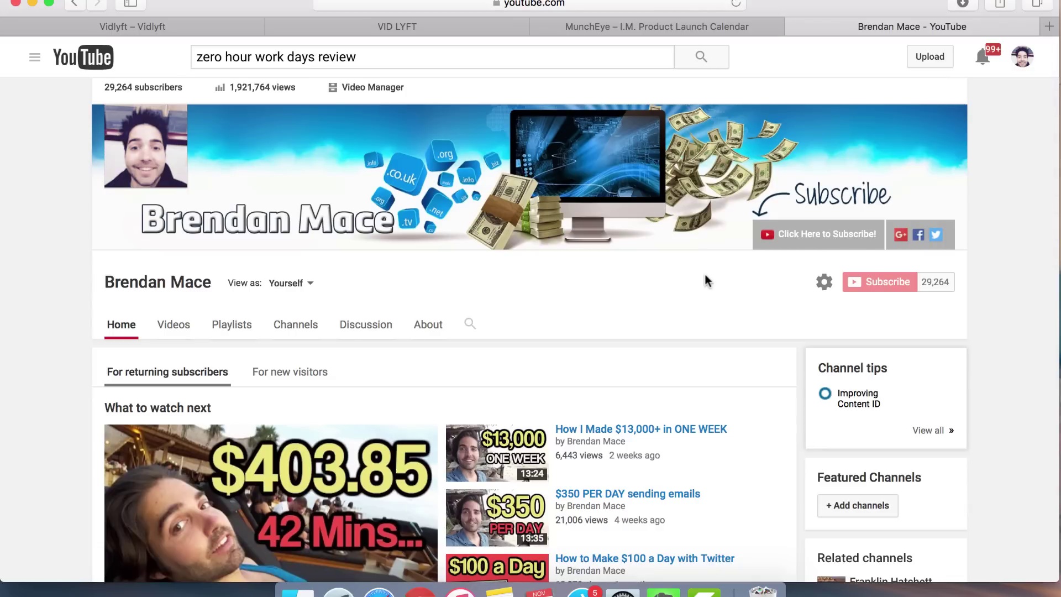
pyautogui.scroll(-2, 705, 280)
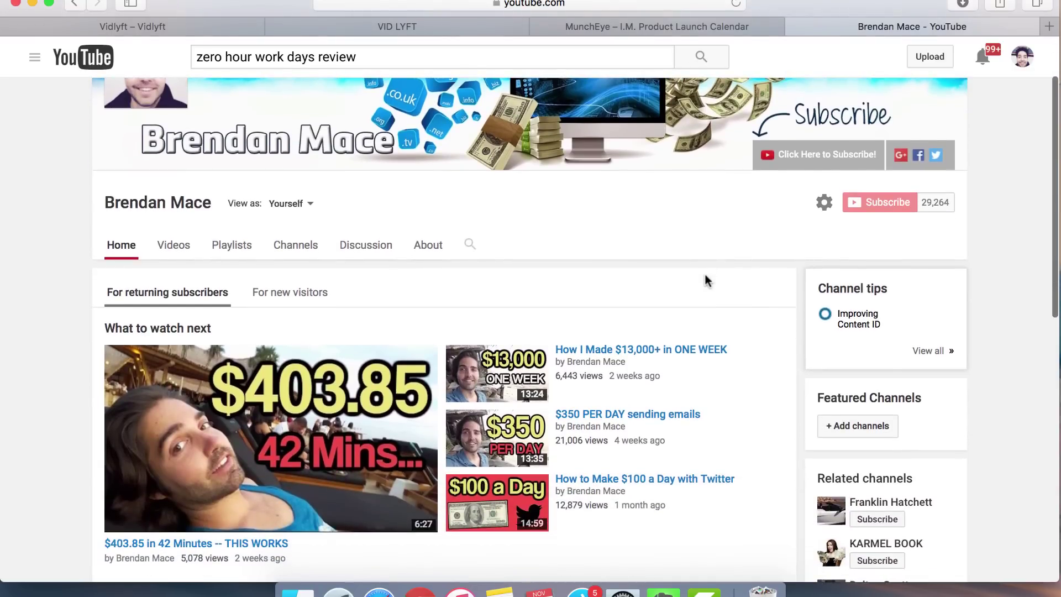